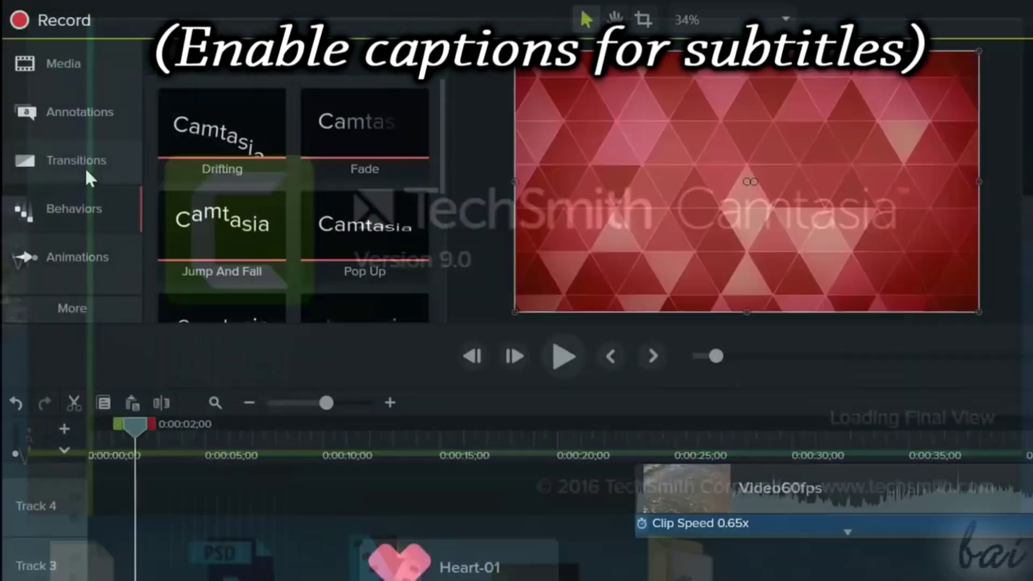
Browse the Transitions, Annotations, Media, Behaviors and Animations panels, ending back on Annotations.
{"action": "left_click", "coordinate": [81, 160]}
{"action": "left_click", "coordinate": [81, 112]}
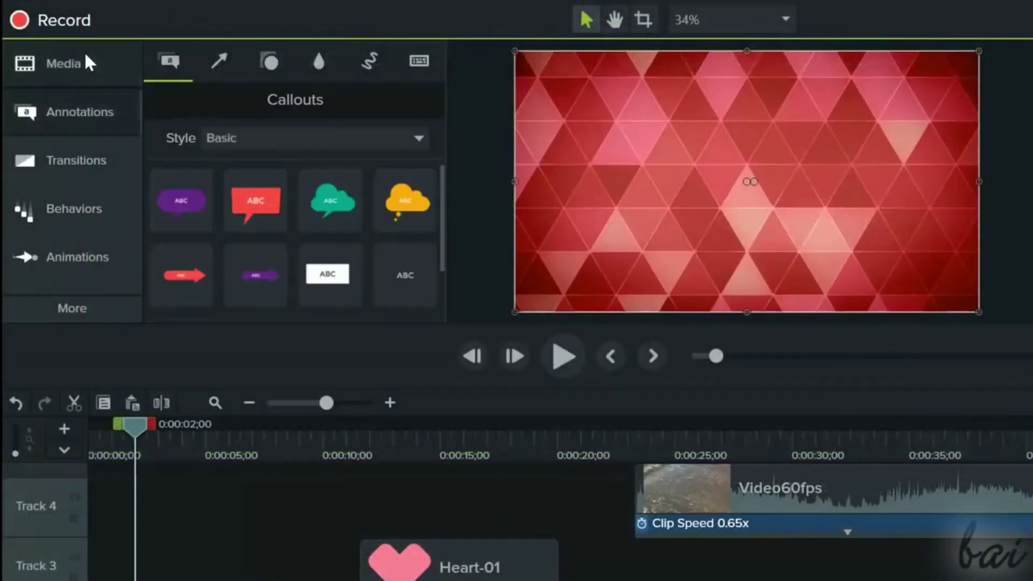
{"action": "left_click", "coordinate": [86, 62]}
{"action": "left_click", "coordinate": [86, 110]}
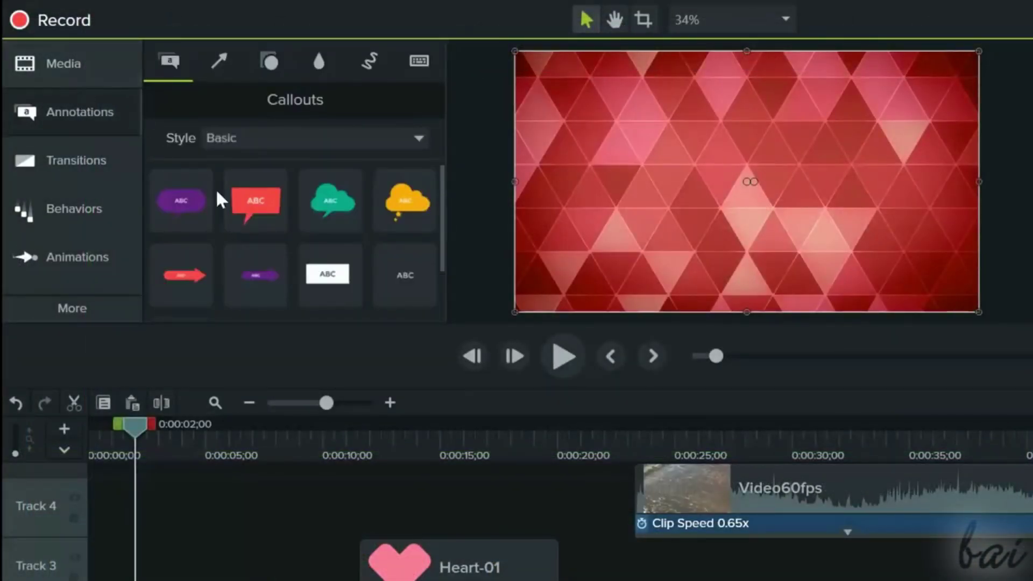
{"action": "left_click", "coordinate": [59, 165]}
{"action": "left_click", "coordinate": [72, 212]}
{"action": "left_click", "coordinate": [70, 261]}
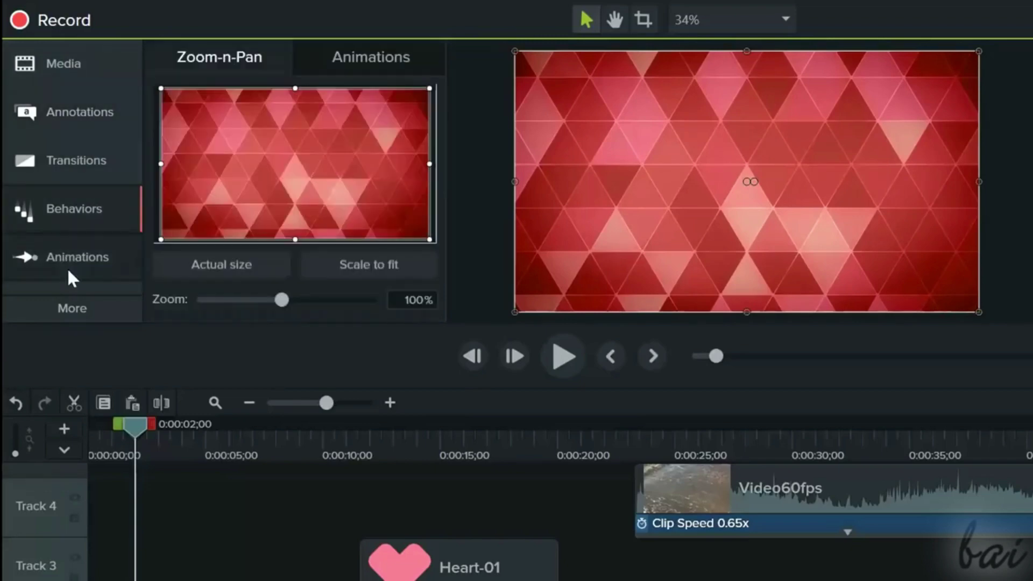
{"action": "left_click", "coordinate": [117, 125]}
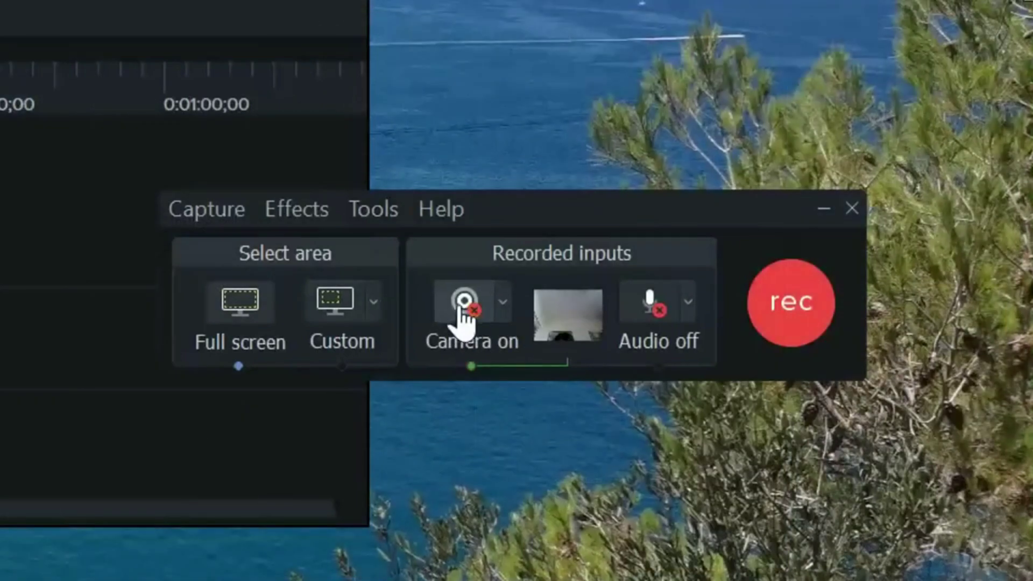
Switch the recorder's camera back on and set the playhead to 0:00:22;02.
{"action": "left_click", "coordinate": [464, 302]}
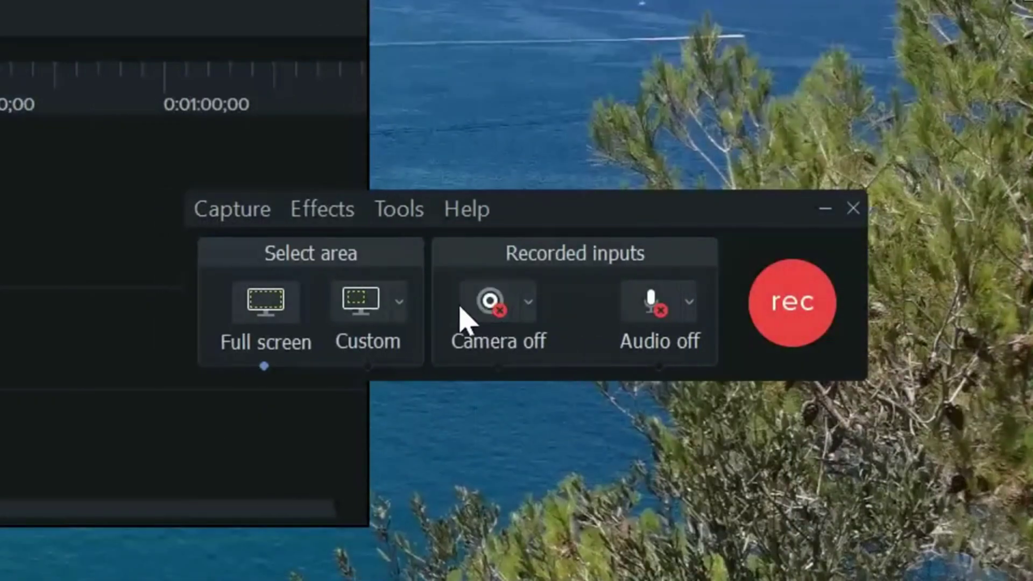
{"action": "left_click", "coordinate": [516, 301]}
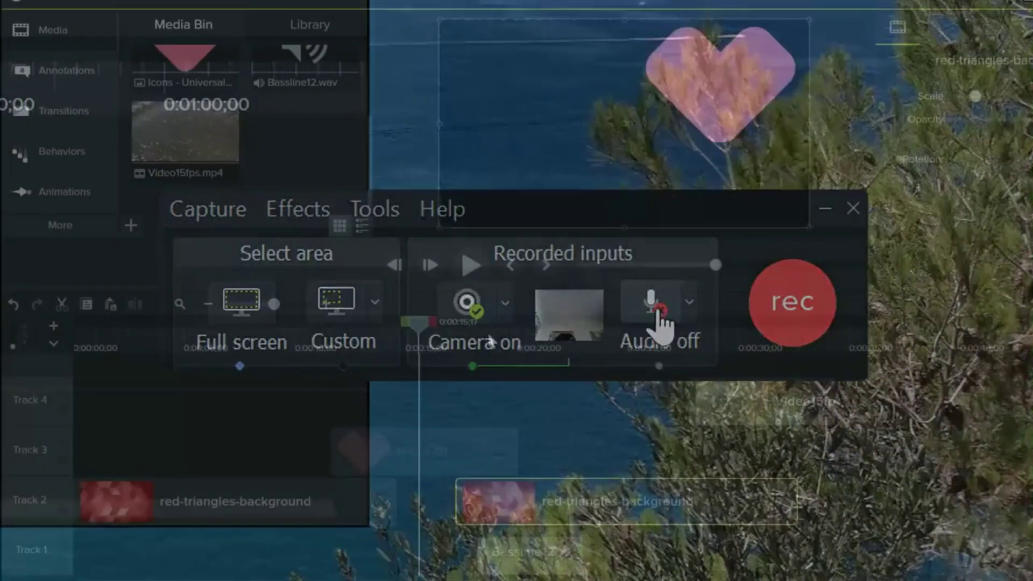
{"action": "left_click", "coordinate": [565, 335]}
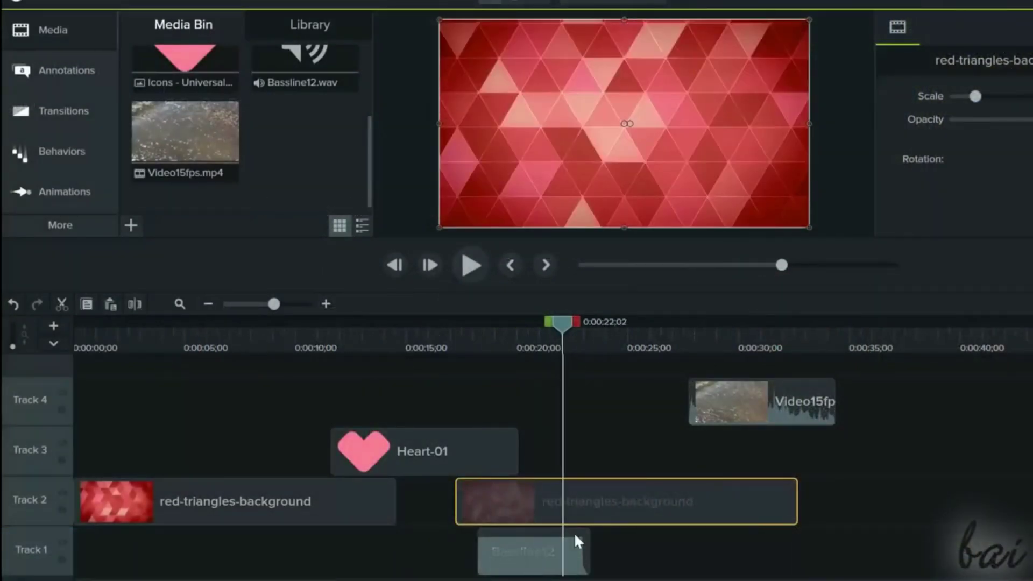
Drag the second red-triangles clip on Track 2 later to about 0:00:26.
{"action": "left_click", "coordinate": [647, 522]}
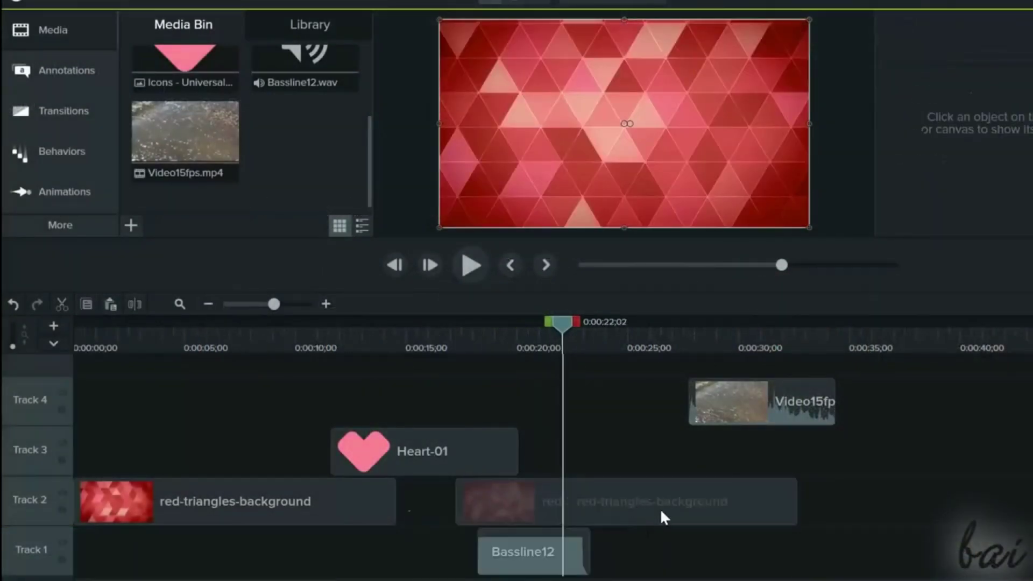
{"action": "left_click_drag", "start_coordinate": [660, 517], "coordinate": [871, 512]}
{"action": "left_click", "coordinate": [722, 347]}
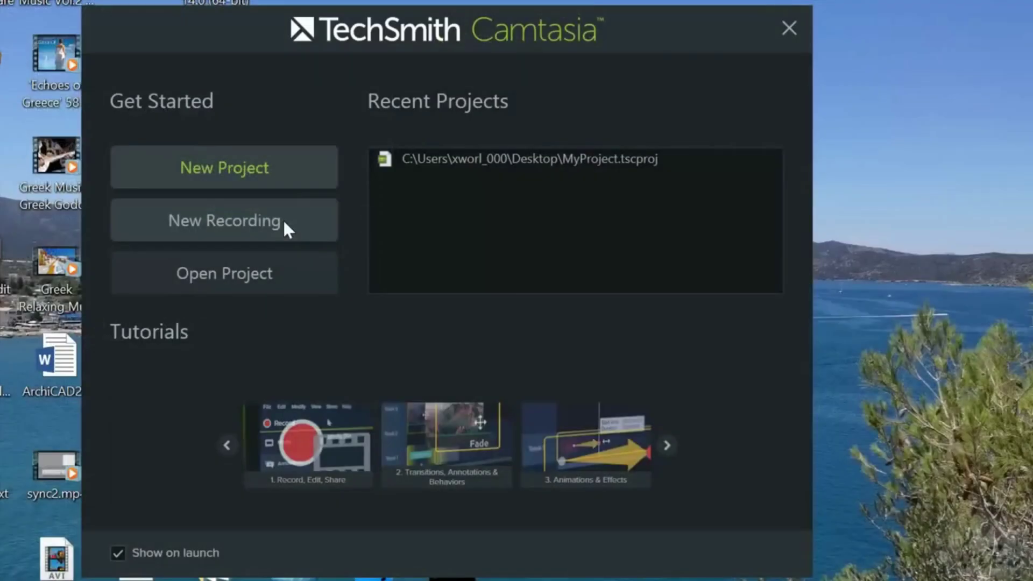
{"action": "left_click", "coordinate": [284, 228]}
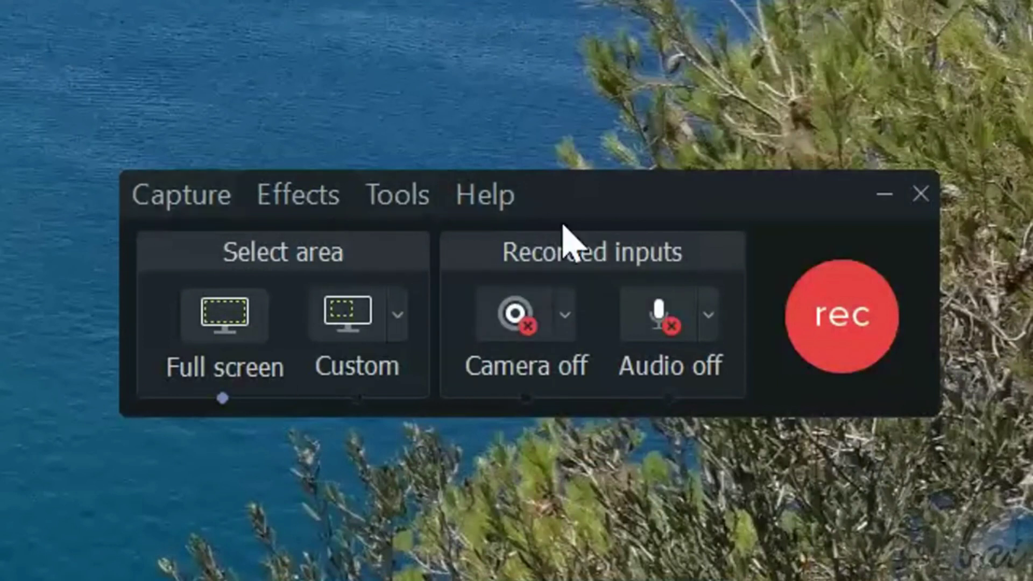
{"action": "left_click", "coordinate": [488, 199]}
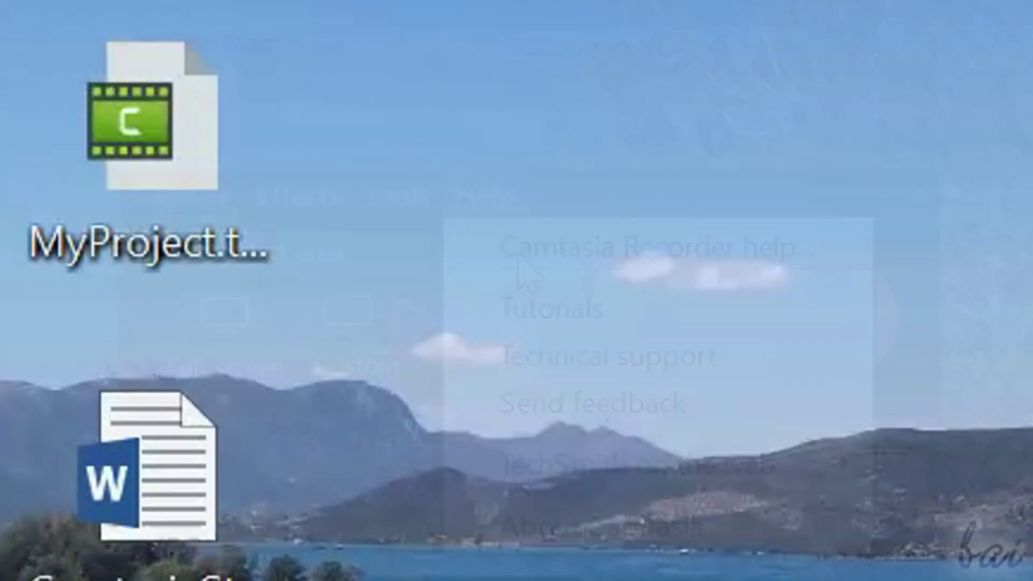
{"action": "double_click", "coordinate": [233, 122]}
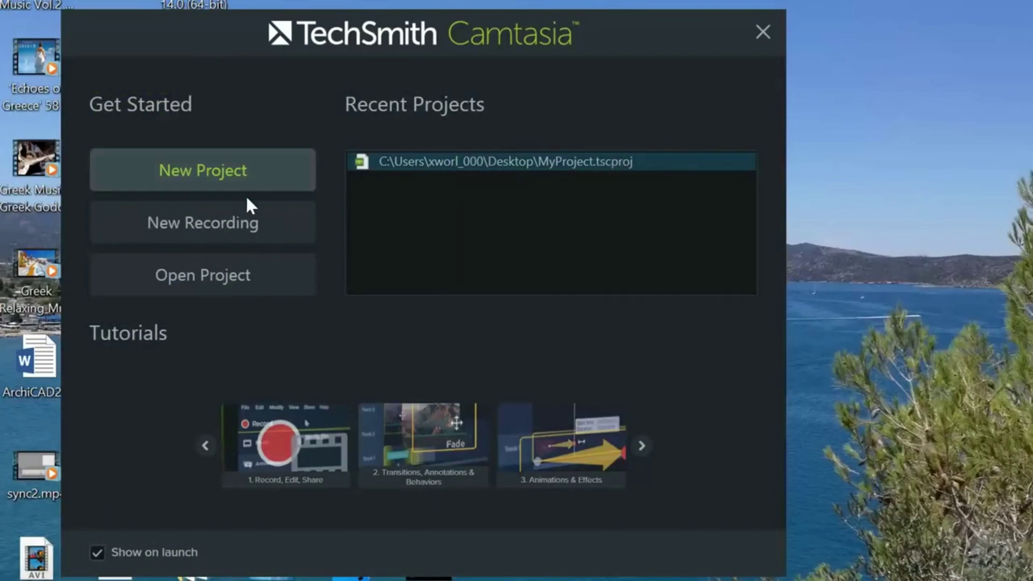
Browse to MyProject.tscproj and open it.
{"action": "left_click", "coordinate": [216, 277]}
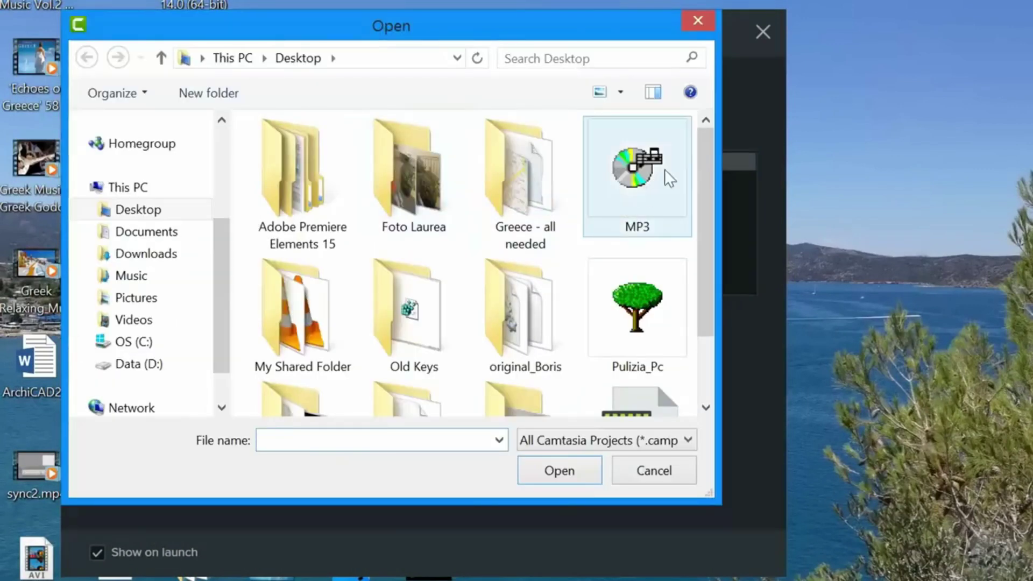
{"action": "left_click_drag", "start_coordinate": [706, 178], "coordinate": [731, 321]}
{"action": "left_click", "coordinate": [641, 369]}
{"action": "double_click", "coordinate": [640, 368]}
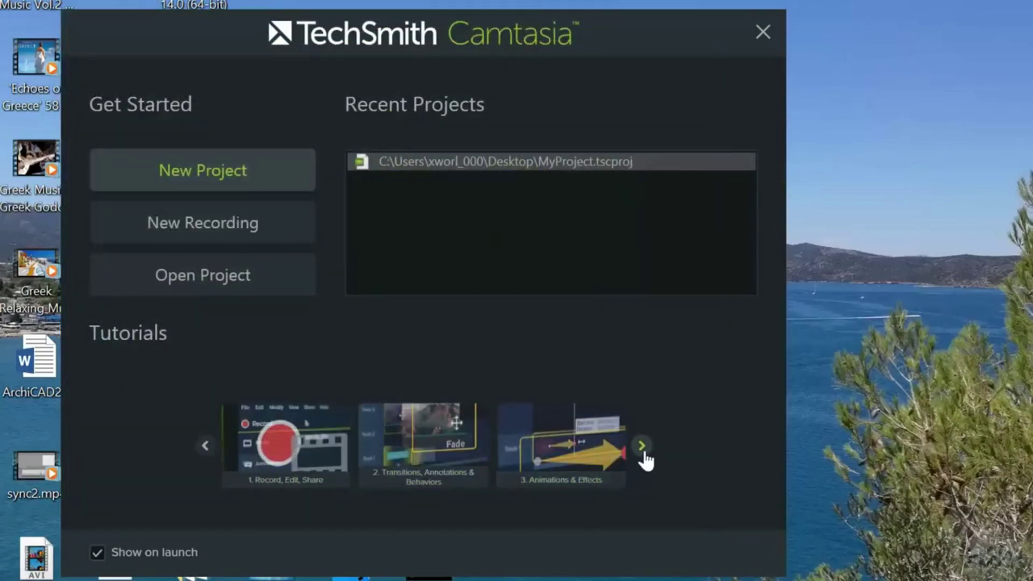
Cycle the Tutorials carousel round to Animations & Effects, then start a new empty project.
{"action": "left_click", "coordinate": [643, 449]}
{"action": "left_click", "coordinate": [648, 452]}
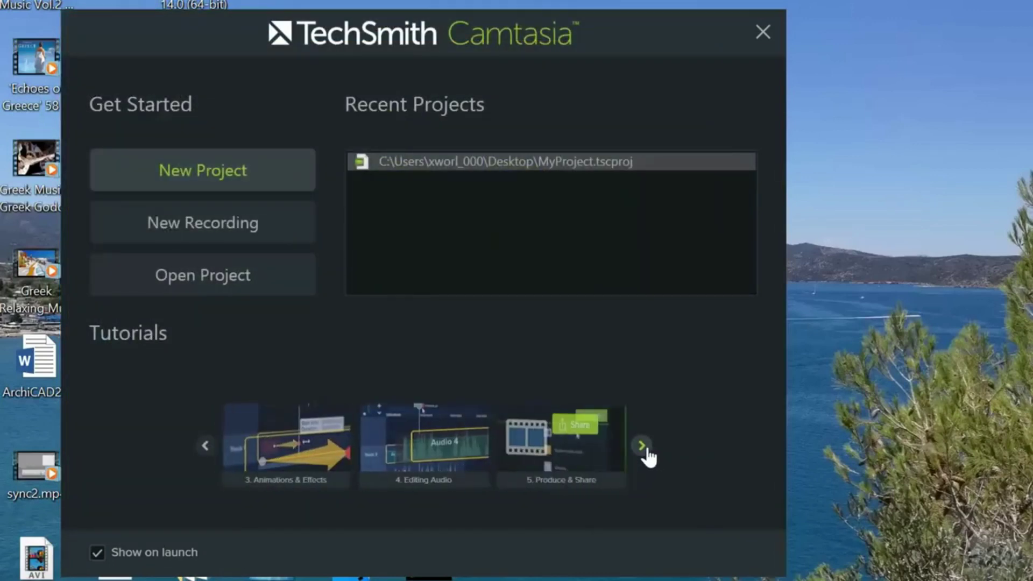
{"action": "left_click", "coordinate": [648, 452]}
{"action": "left_click", "coordinate": [648, 452]}
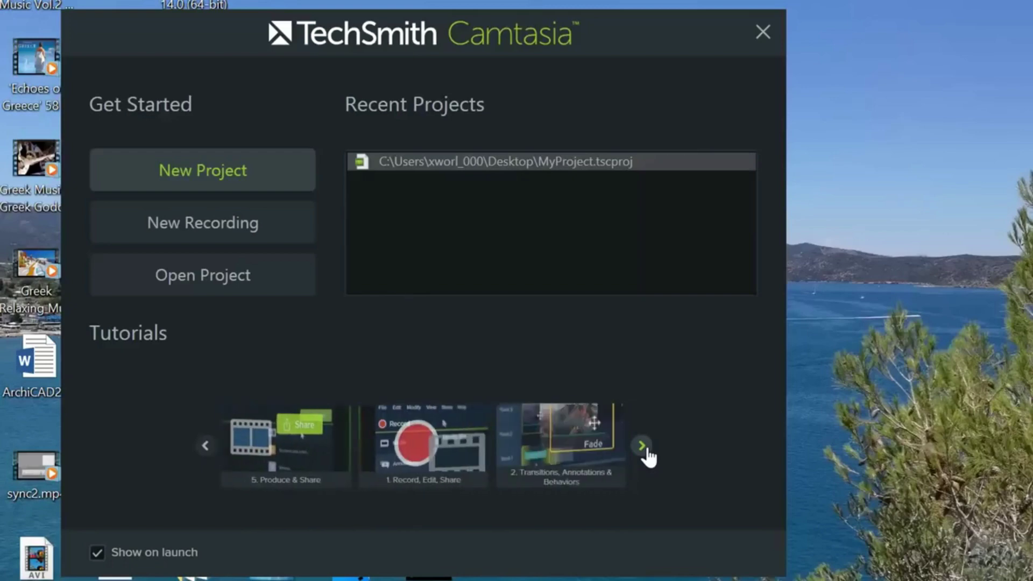
{"action": "left_click", "coordinate": [648, 451]}
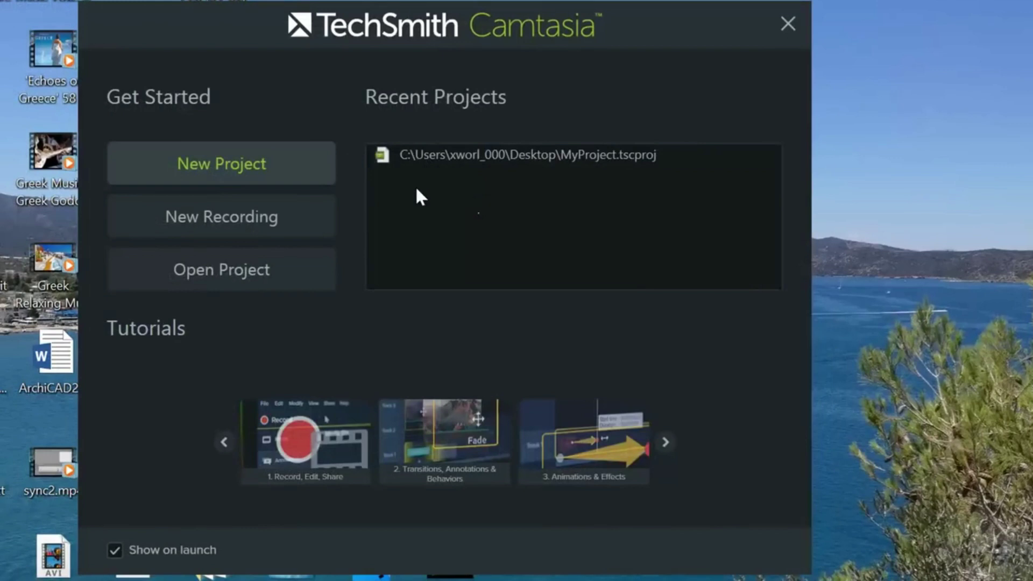
{"action": "left_click", "coordinate": [226, 172]}
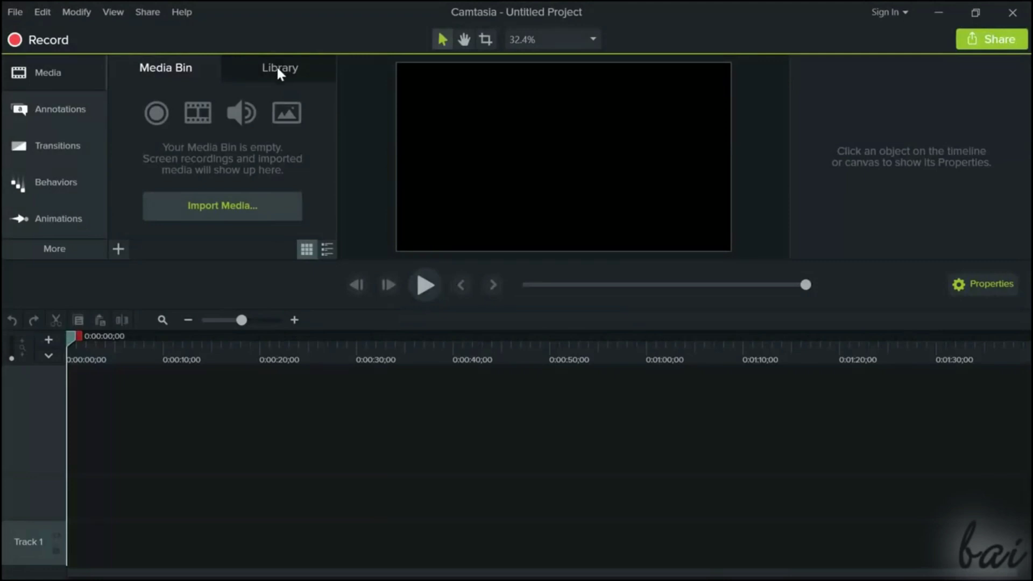
Show the Library and expand its Animated Backgrounds folder.
{"action": "left_click", "coordinate": [277, 68]}
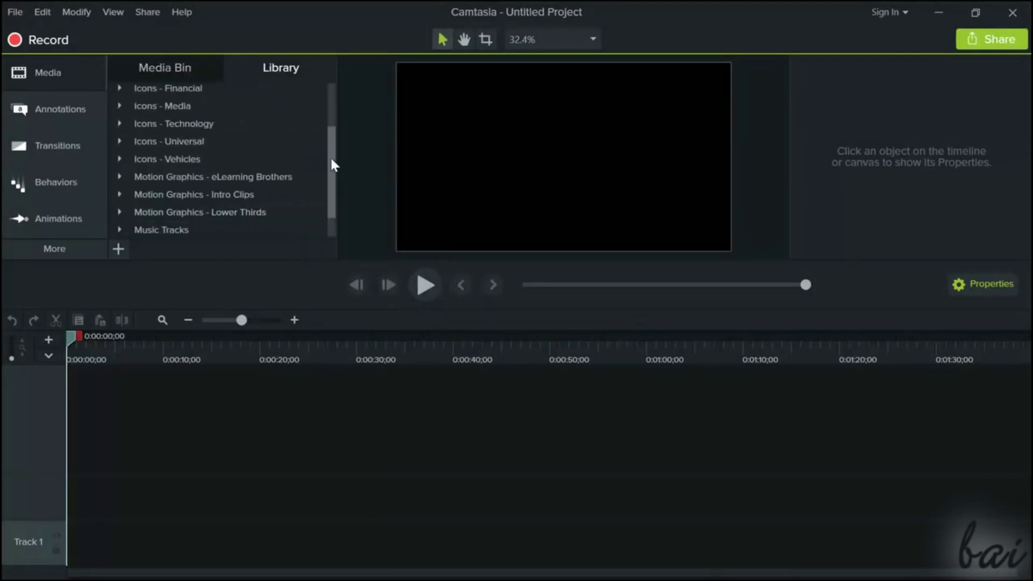
{"action": "left_click_drag", "start_coordinate": [330, 156], "coordinate": [334, 105]}
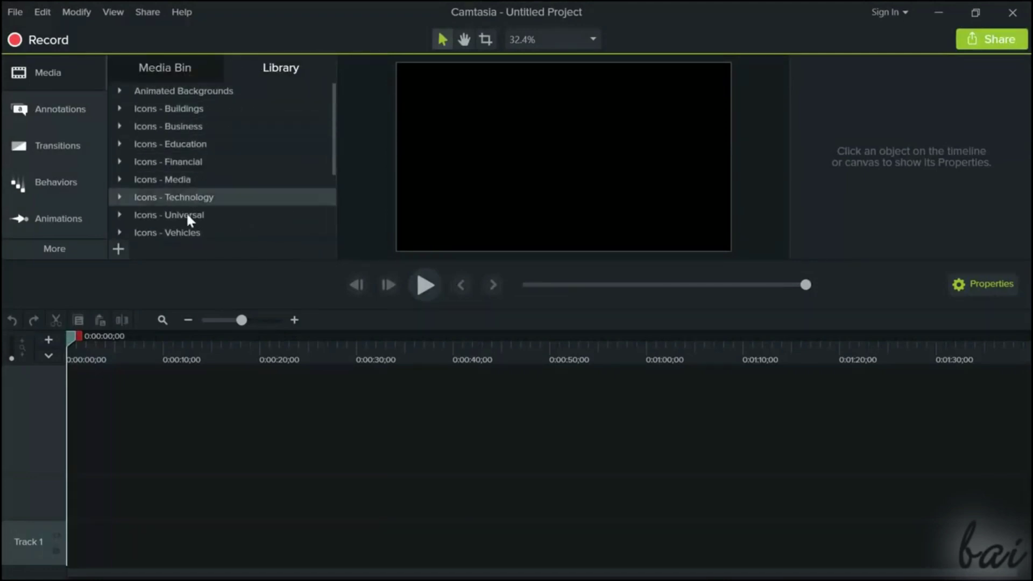
{"action": "left_click", "coordinate": [118, 90]}
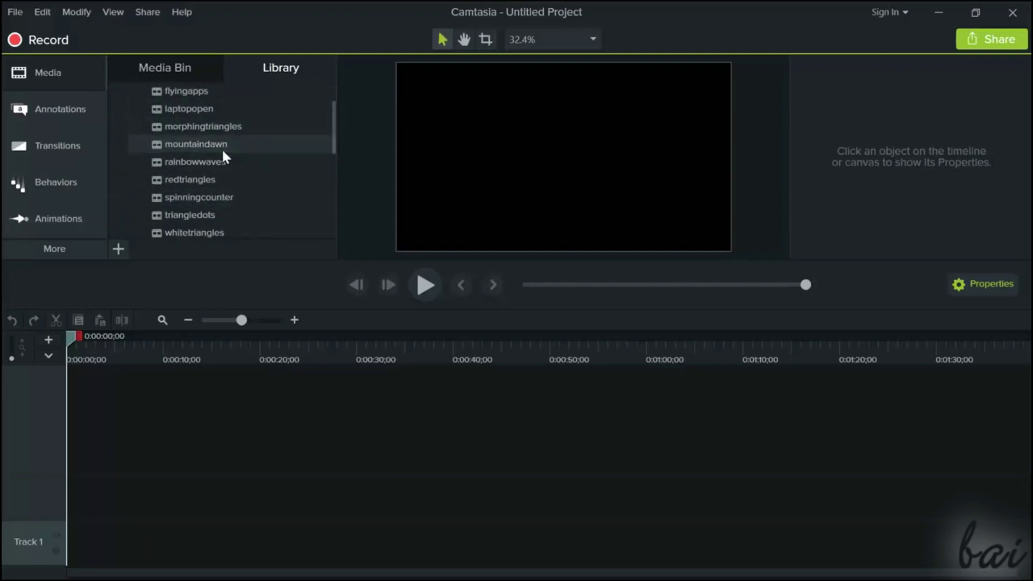
Place mountaindawn on Track 2 and delete it, then add redtriangles to Track 2 instead.
{"action": "left_click_drag", "start_coordinate": [222, 152], "coordinate": [183, 381]}
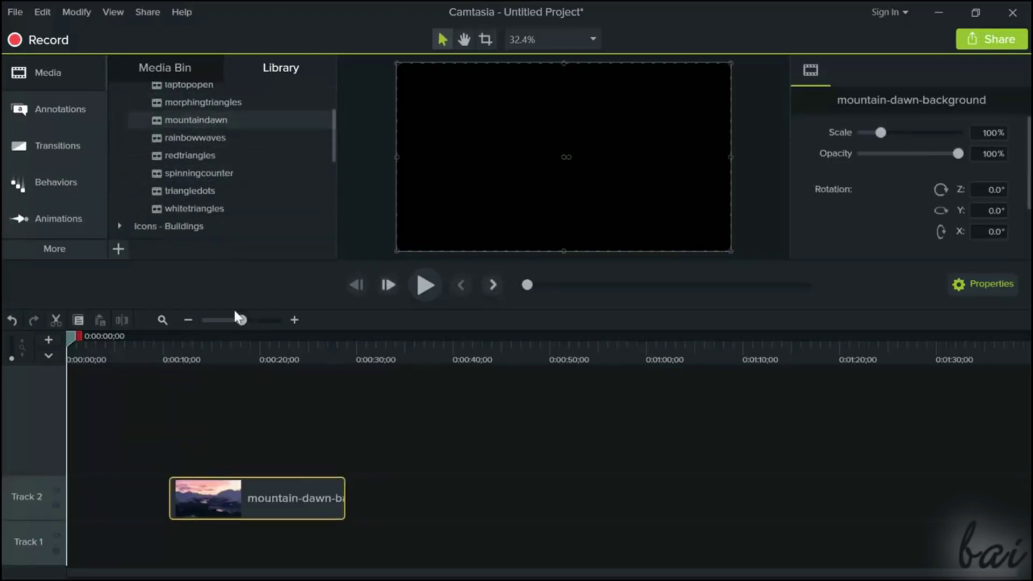
{"action": "left_click_drag", "start_coordinate": [70, 338], "coordinate": [300, 338]}
{"action": "key", "text": "Delete"}
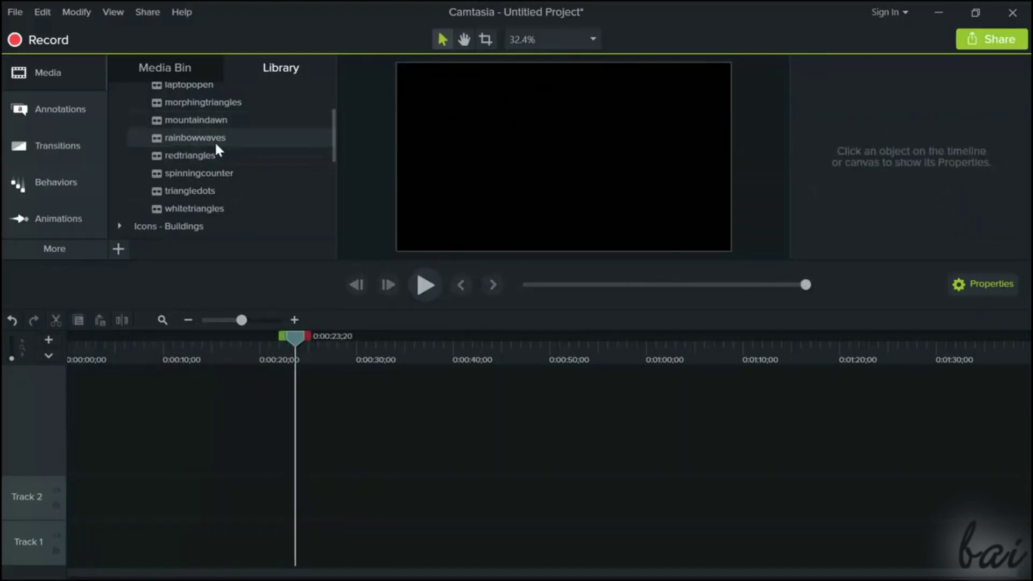
{"action": "left_click_drag", "start_coordinate": [211, 141], "coordinate": [305, 488]}
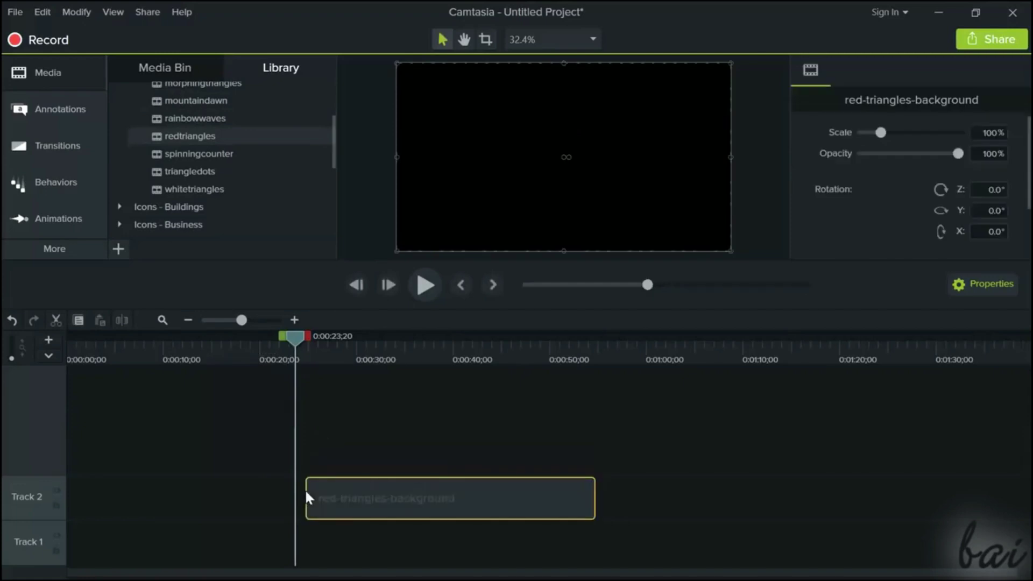
{"action": "left_click_drag", "start_coordinate": [297, 333], "coordinate": [386, 357]}
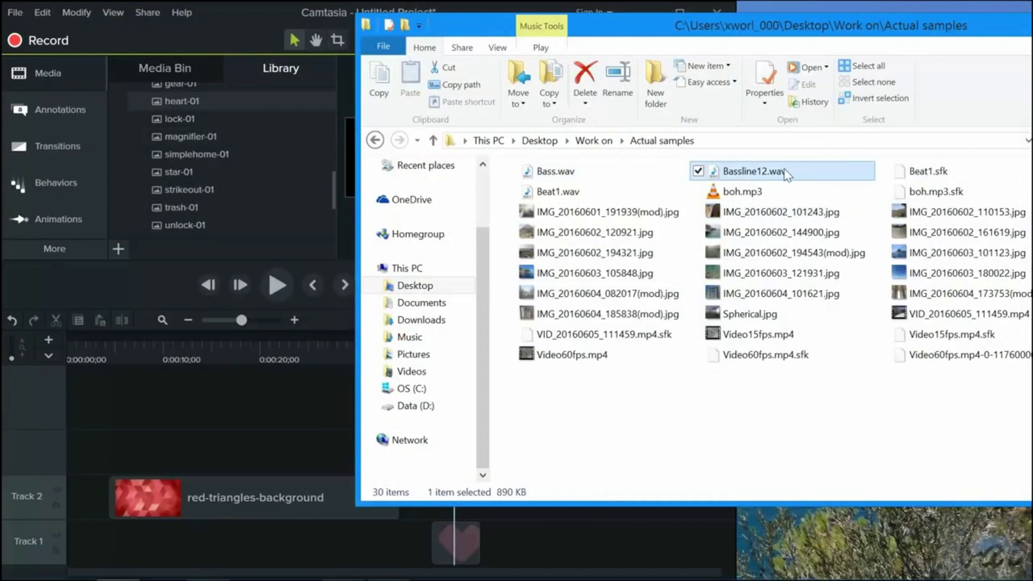
Add Bassline12.wav and Video15fps.mp4 from the folder to the timeline on Track 3.
{"action": "left_click_drag", "start_coordinate": [787, 173], "coordinate": [329, 480]}
{"action": "left_click_drag", "start_coordinate": [138, 445], "coordinate": [139, 447]}
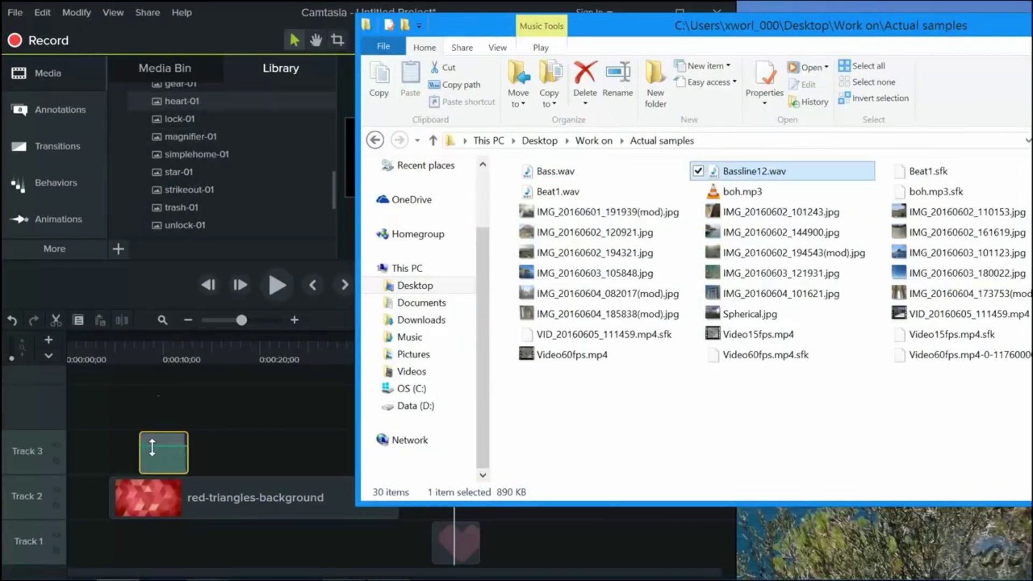
{"action": "left_click", "coordinate": [756, 335]}
{"action": "left_click_drag", "start_coordinate": [799, 339], "coordinate": [281, 404]}
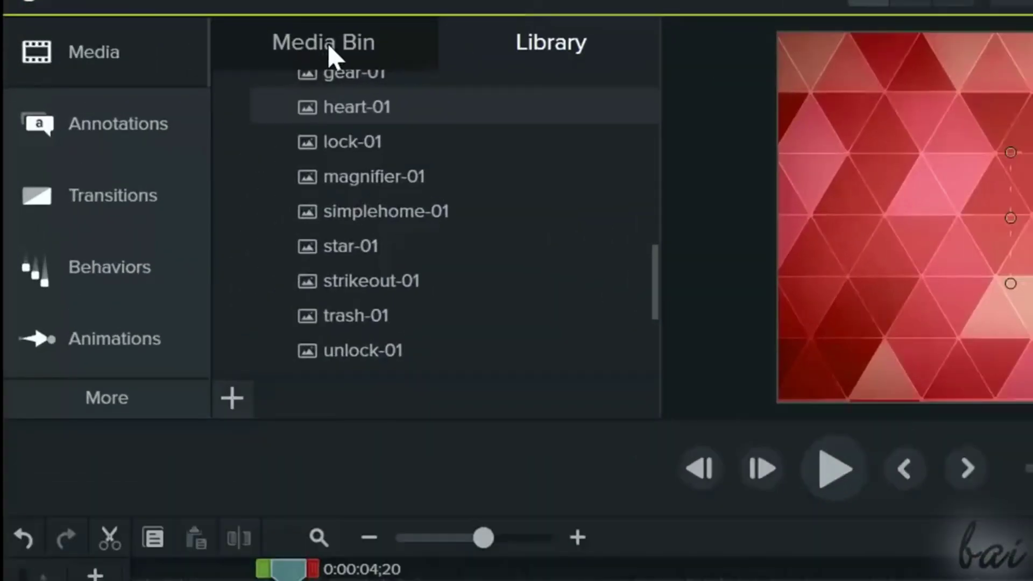
Show the Media Bin and zoom the timeline so the clips appear wider.
{"action": "left_click", "coordinate": [328, 43]}
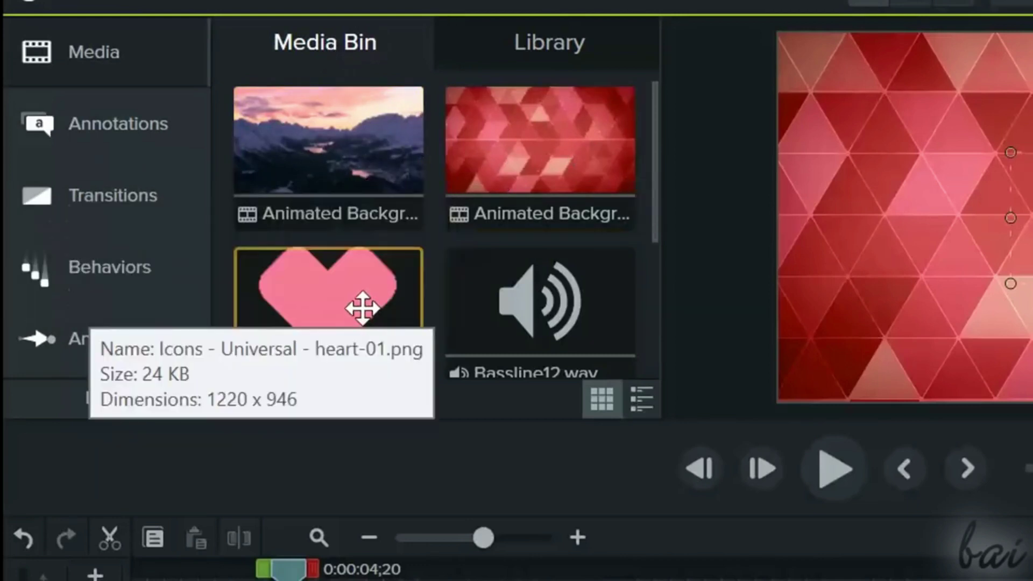
{"action": "left_click_drag", "start_coordinate": [649, 226], "coordinate": [636, 348]}
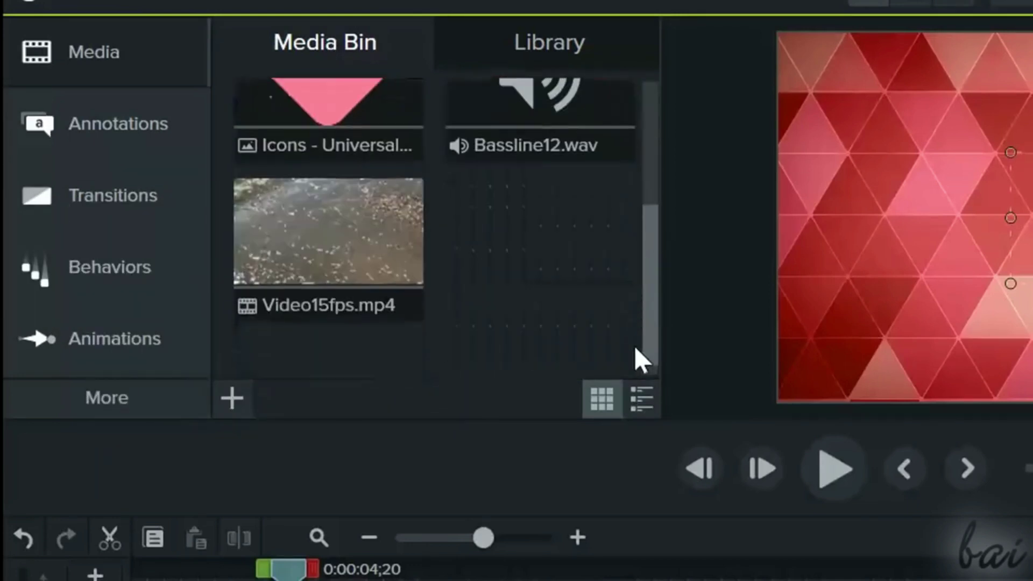
{"action": "left_click", "coordinate": [299, 266]}
{"action": "left_click_drag", "start_coordinate": [474, 536], "coordinate": [504, 534]}
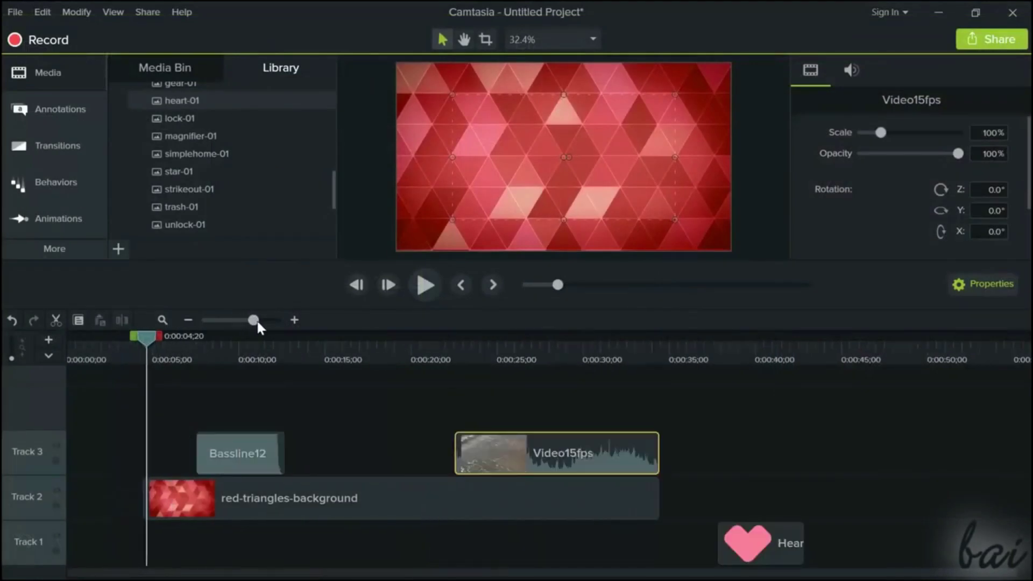
{"action": "left_click_drag", "start_coordinate": [256, 318], "coordinate": [246, 325]}
Select Heart-01, then Video15fps, then Heart-01 again to view their properties.
{"action": "left_click", "coordinate": [753, 544]}
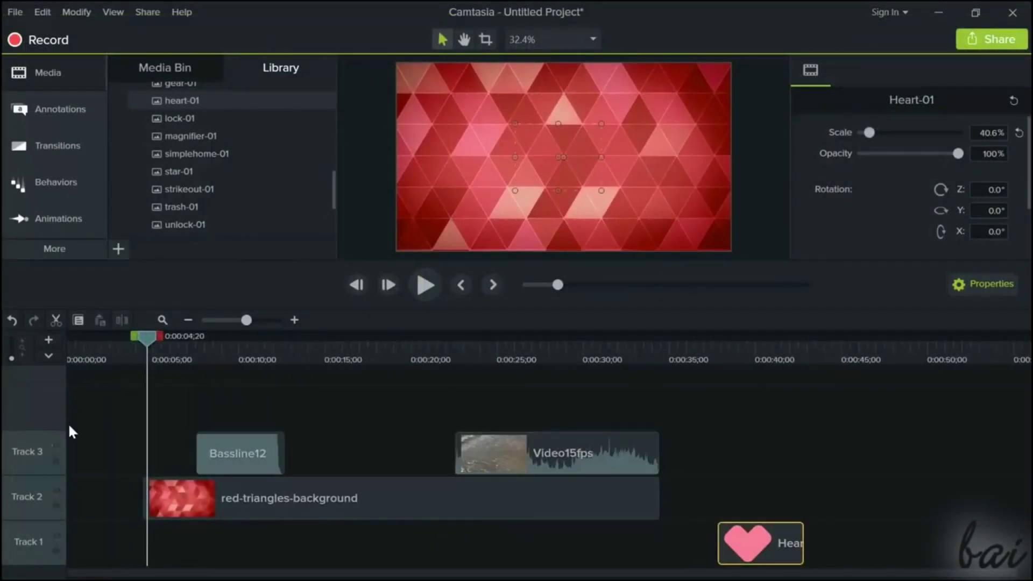
{"action": "left_click", "coordinate": [538, 452]}
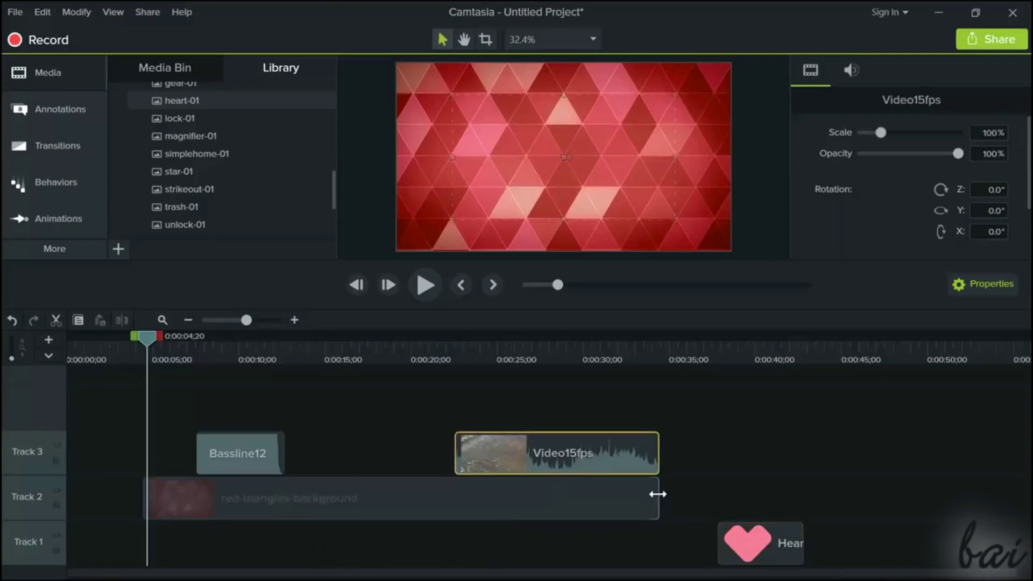
{"action": "left_click", "coordinate": [760, 549]}
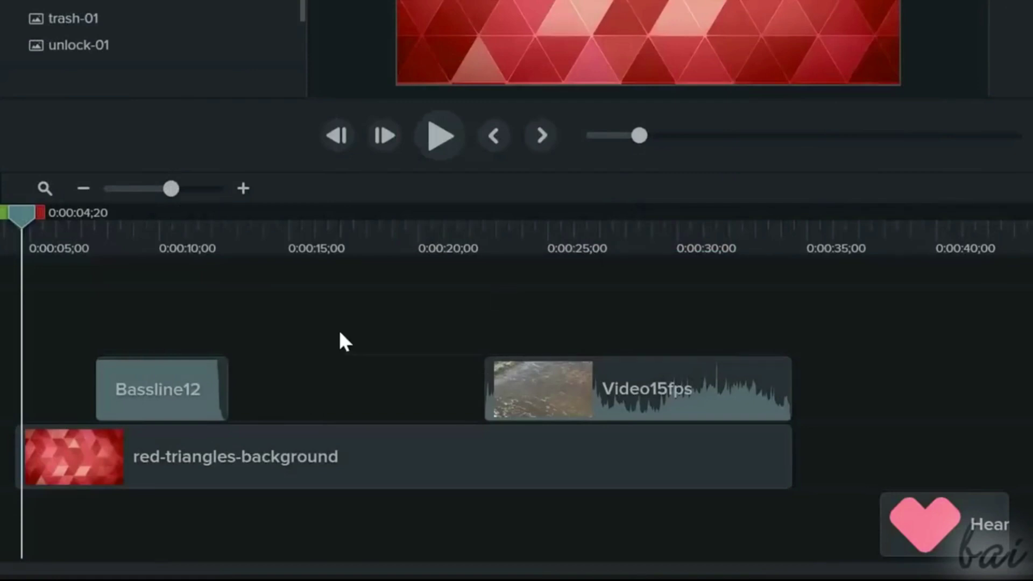
Select the Bassline12, Video15fps and Heart-01 clips in turn, then zoom the timeline in.
{"action": "left_click", "coordinate": [166, 396]}
{"action": "left_click", "coordinate": [581, 386]}
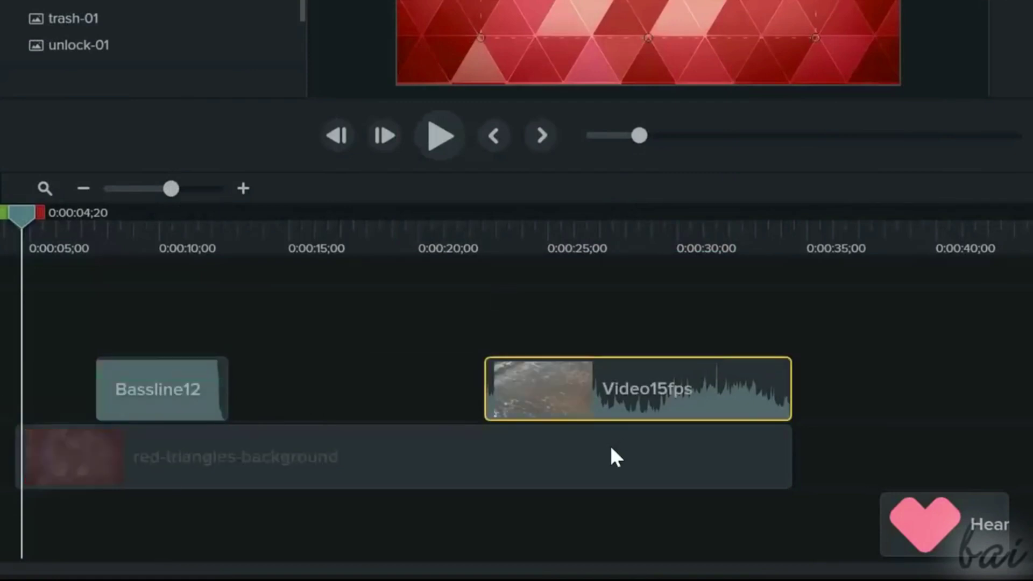
{"action": "left_click", "coordinate": [926, 525]}
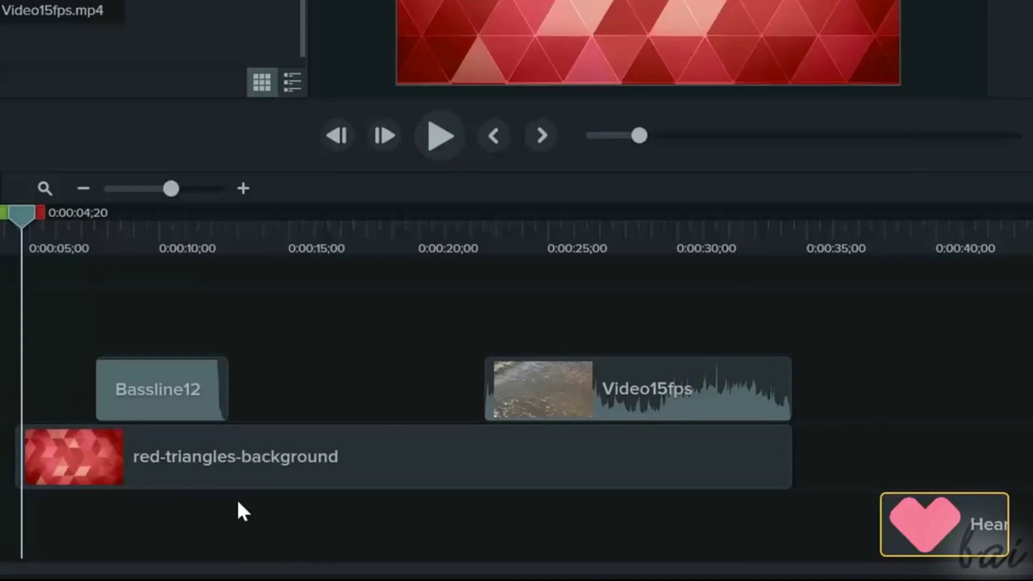
{"action": "mouse_move", "coordinate": [180, 189]}
{"action": "left_mouse_down"}
{"action": "mouse_move", "coordinate": [193, 188]}
{"action": "mouse_move", "coordinate": [154, 190]}
{"action": "mouse_move", "coordinate": [173, 202]}
{"action": "left_mouse_up"}
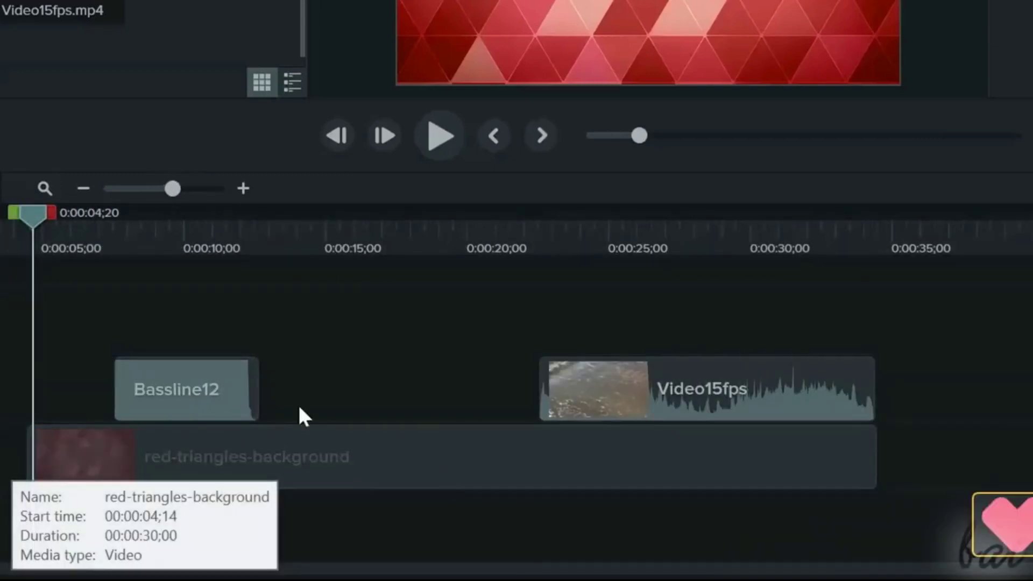
Lower Bassline12's volume to 84%, then select Video15fps and move the playhead near 0:00:20.
{"action": "left_click", "coordinate": [208, 385]}
{"action": "mouse_move", "coordinate": [204, 380]}
{"action": "left_mouse_down"}
{"action": "mouse_move", "coordinate": [206, 395]}
{"action": "mouse_move", "coordinate": [203, 386]}
{"action": "left_mouse_up"}
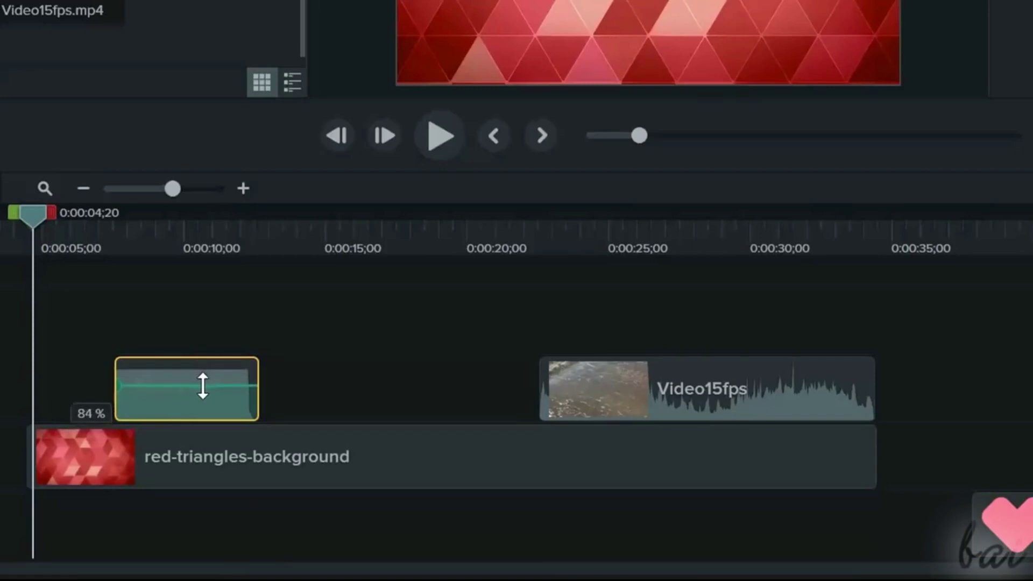
{"action": "left_click", "coordinate": [269, 226]}
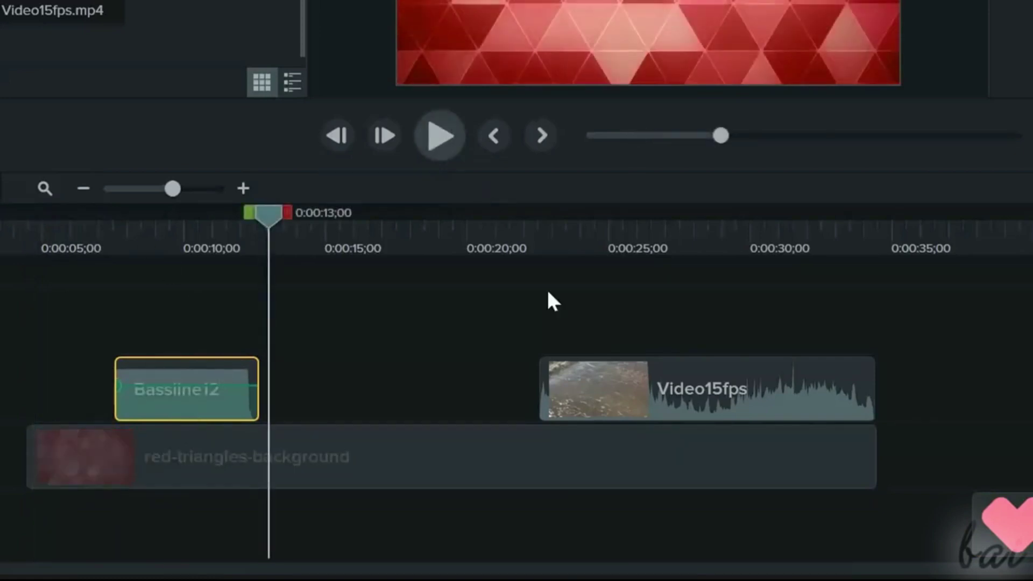
{"action": "left_click", "coordinate": [686, 385]}
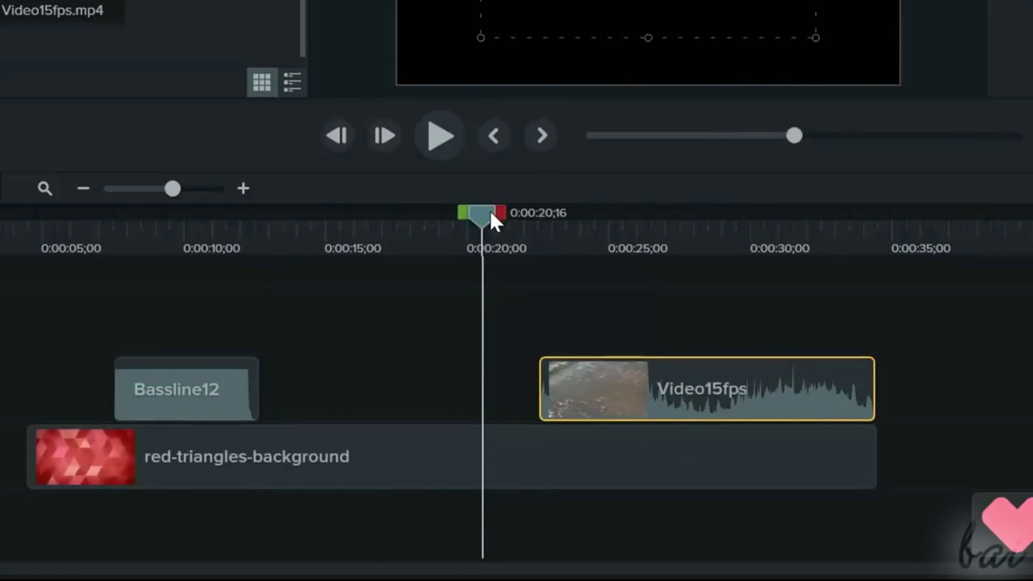
{"action": "left_click_drag", "start_coordinate": [491, 218], "coordinate": [496, 216]}
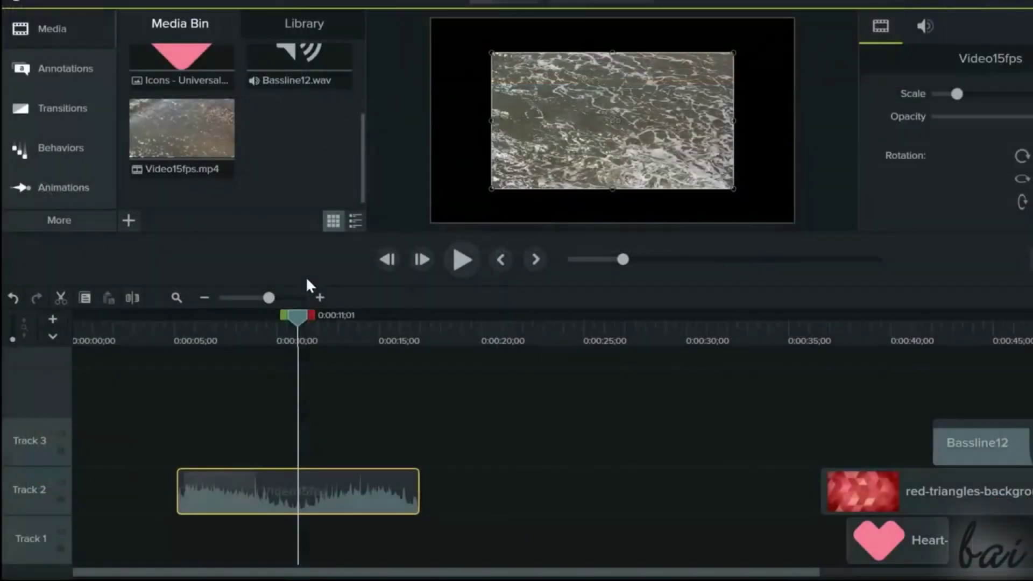
Zoom in on the Video15fps clip and set the playhead at 0:00:06;09.
{"action": "mouse_move", "coordinate": [267, 299]}
{"action": "left_mouse_down"}
{"action": "mouse_move", "coordinate": [237, 300]}
{"action": "mouse_move", "coordinate": [276, 299]}
{"action": "left_mouse_up"}
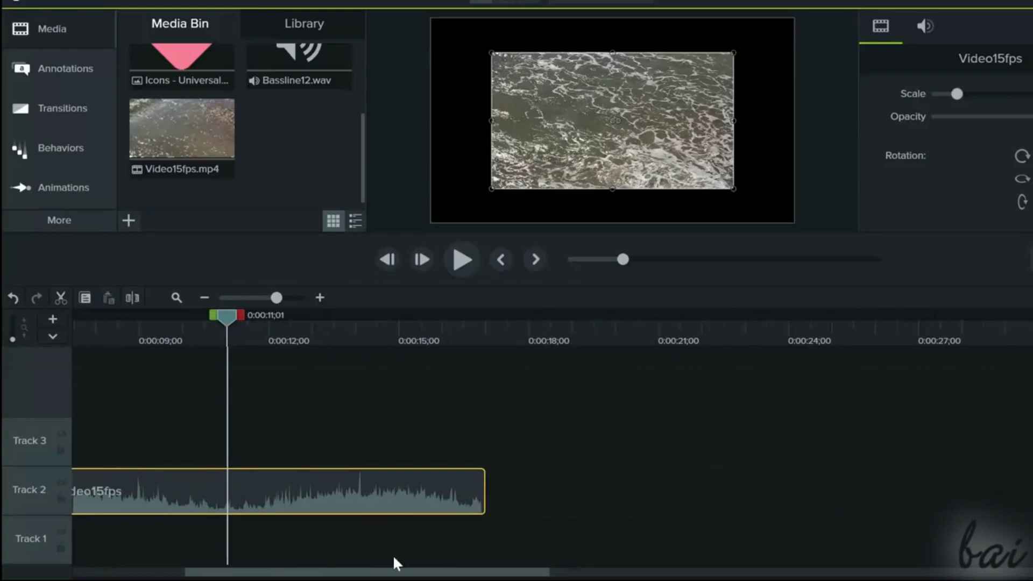
{"action": "left_click_drag", "start_coordinate": [397, 564], "coordinate": [288, 573]}
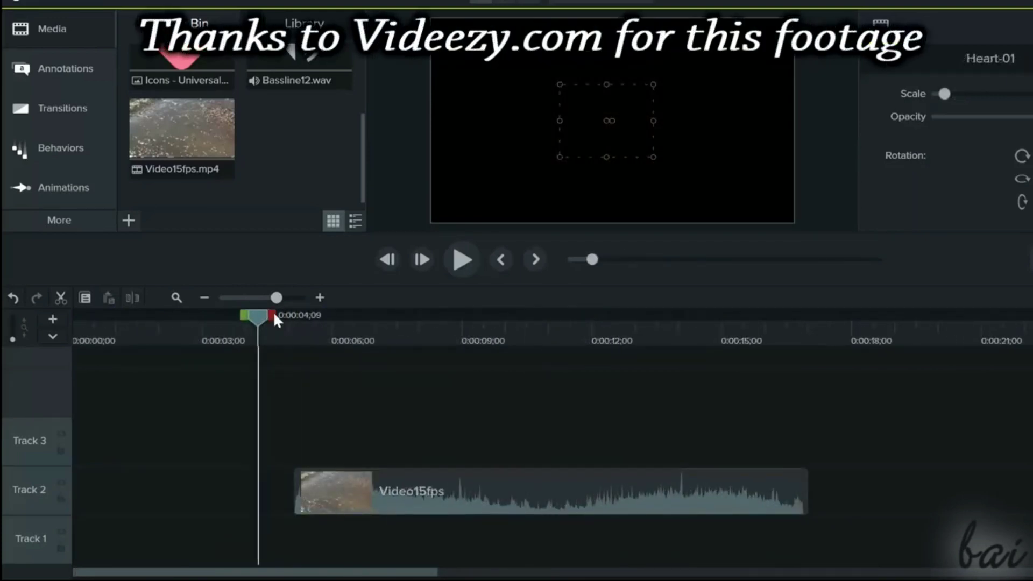
{"action": "left_click", "coordinate": [278, 317]}
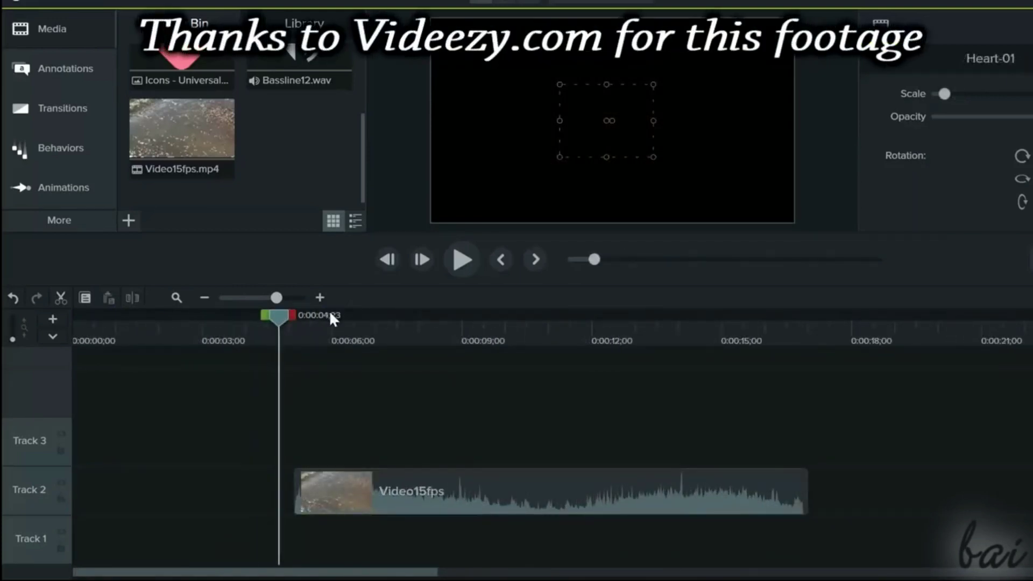
{"action": "left_click", "coordinate": [345, 338]}
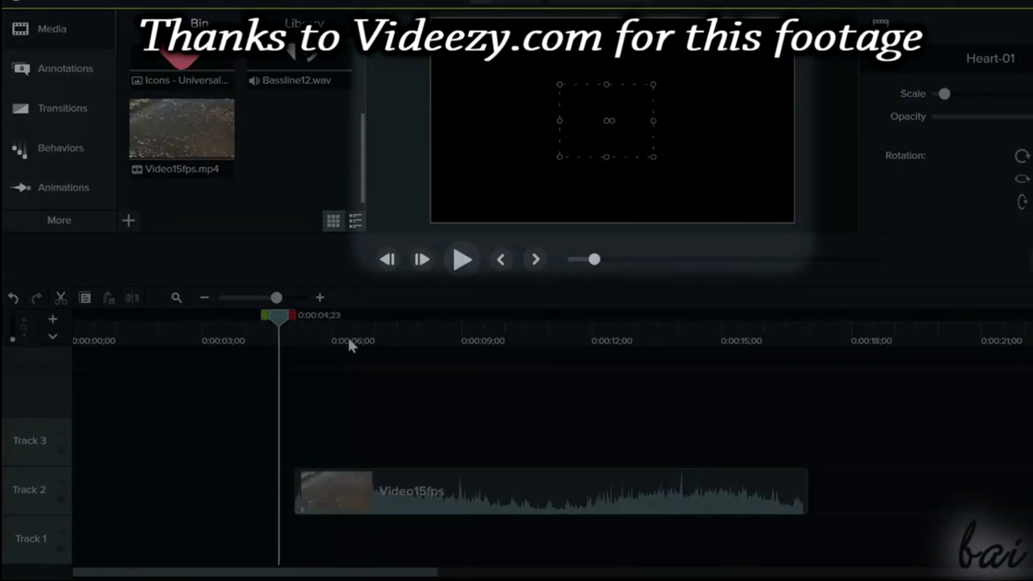
{"action": "left_click", "coordinate": [345, 338]}
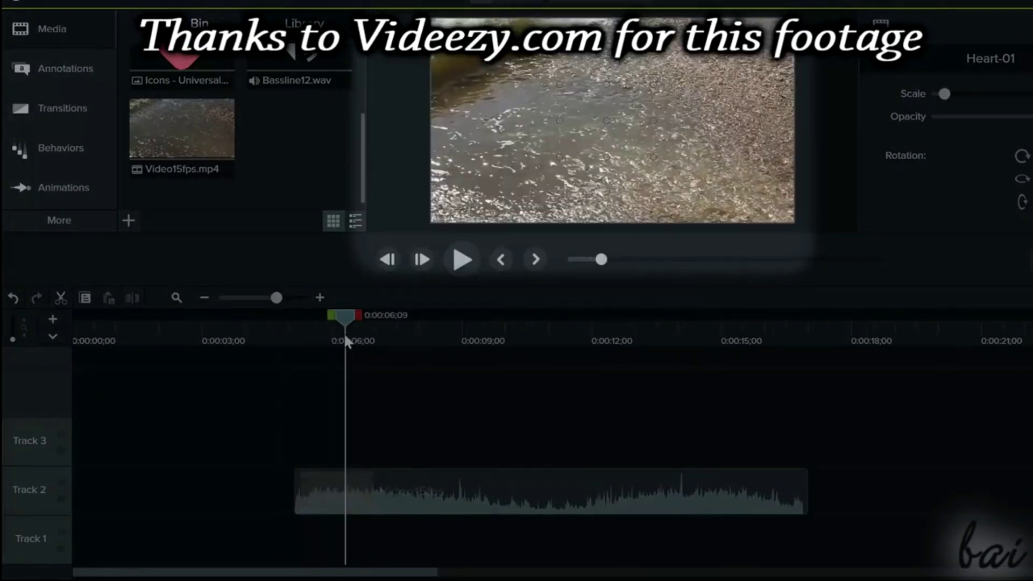
Select Video15fps and preview frames between about 0:00:06;01 and 0:00:07;21.
{"action": "left_click", "coordinate": [341, 494]}
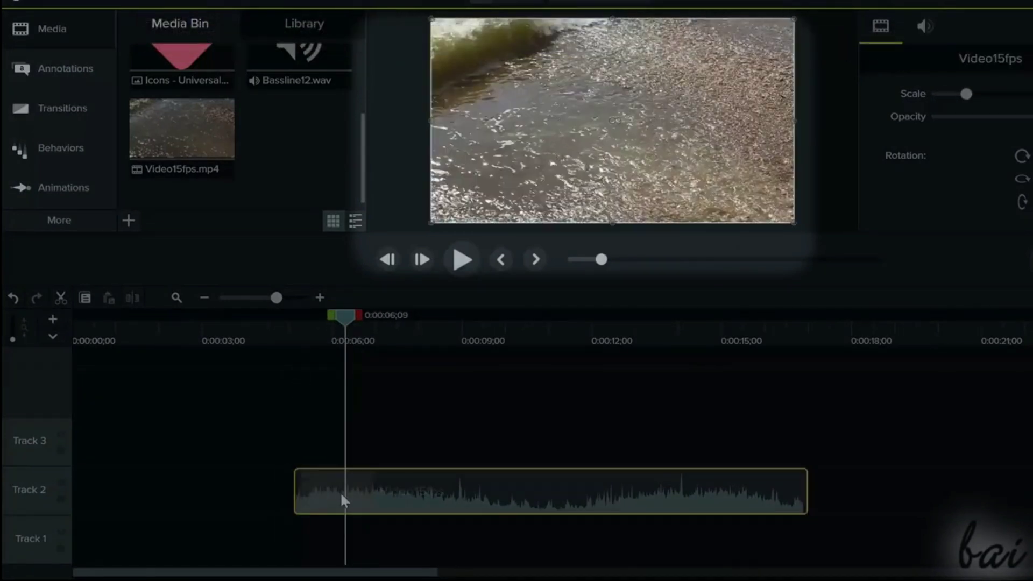
{"action": "left_click", "coordinate": [406, 339]}
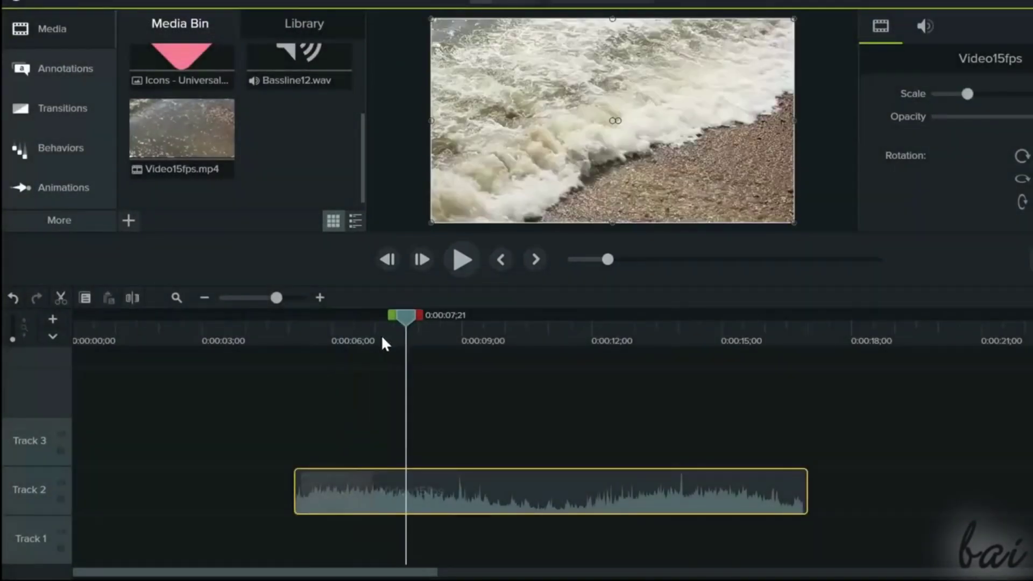
{"action": "left_click", "coordinate": [253, 333]}
{"action": "left_click", "coordinate": [333, 333]}
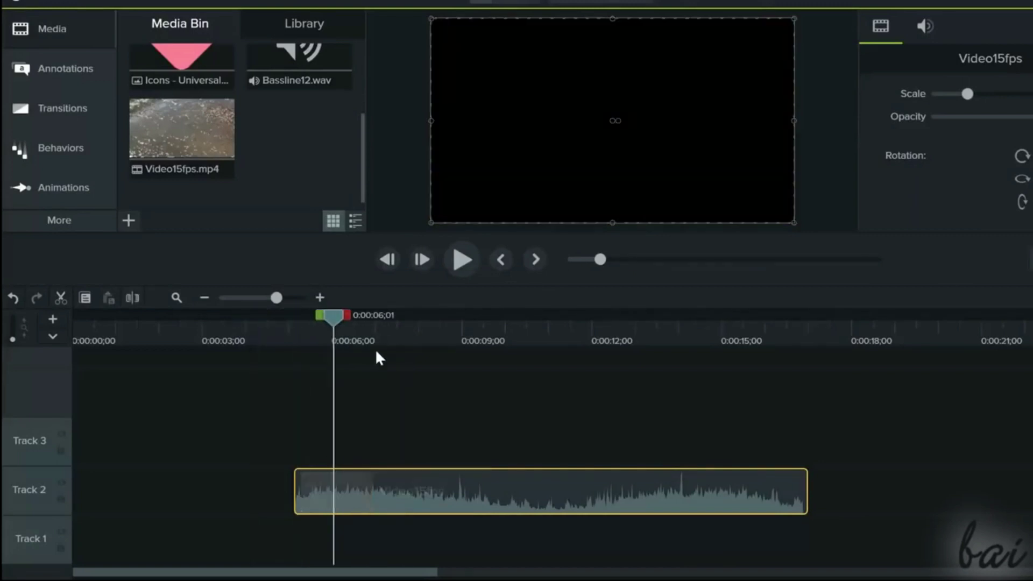
{"action": "left_click", "coordinate": [396, 352]}
{"action": "left_click", "coordinate": [393, 335]}
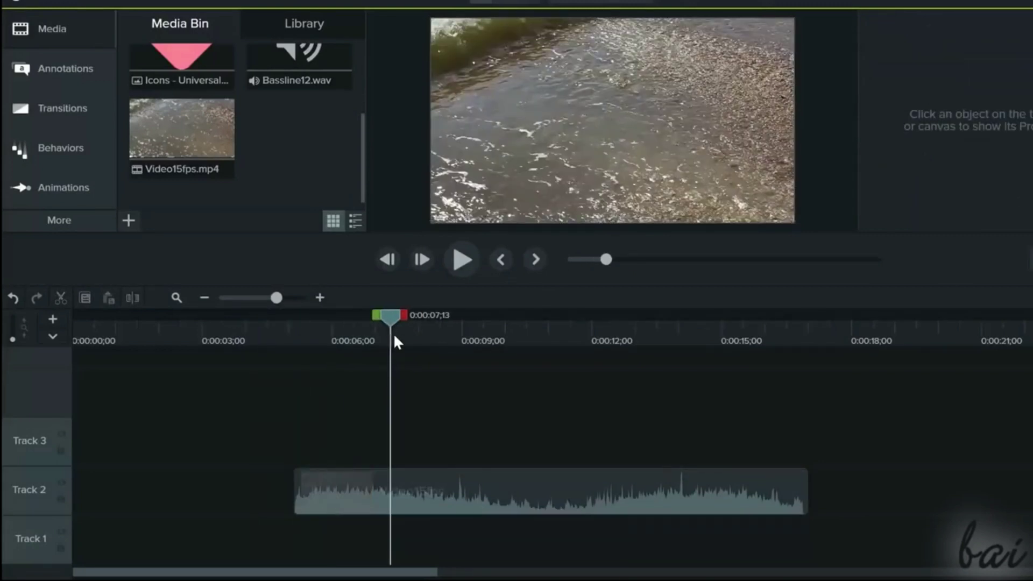
Reselect the clip and scrub from 0:00:09 to about 0:00:14;24, then back to 0:00:05;26.
{"action": "left_click", "coordinate": [405, 507]}
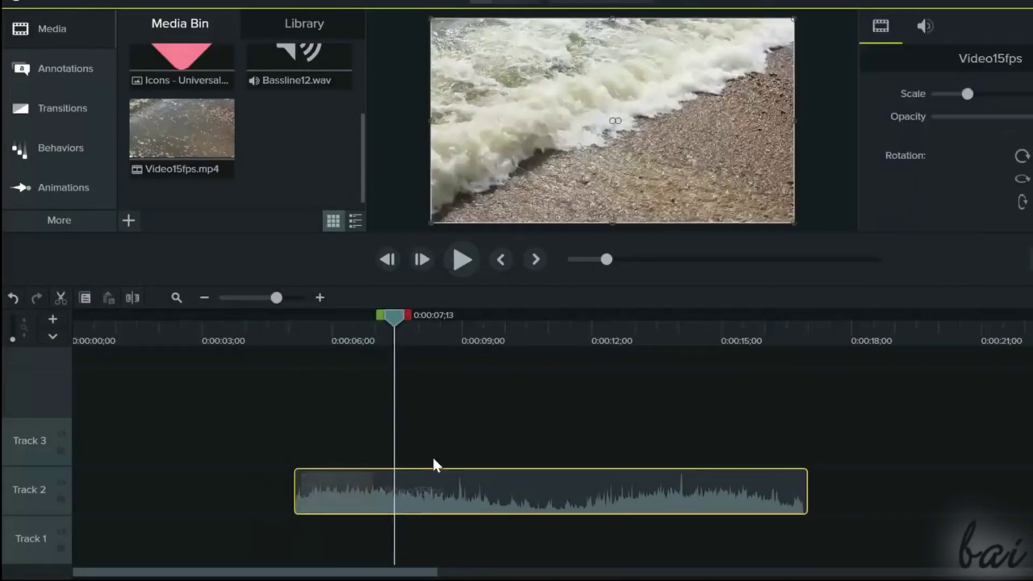
{"action": "left_click", "coordinate": [462, 338]}
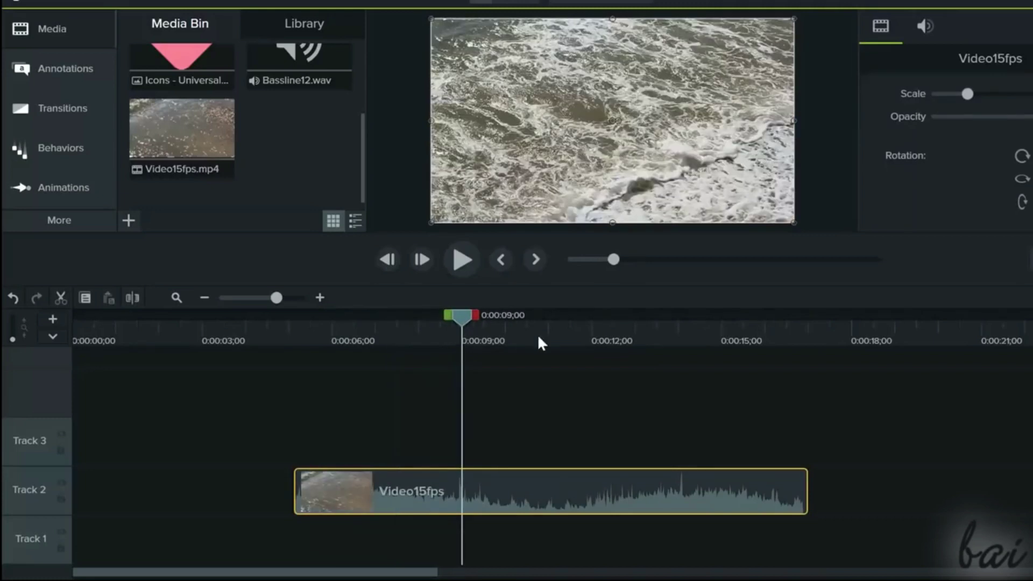
{"action": "left_click_drag", "start_coordinate": [541, 343], "coordinate": [789, 337]}
{"action": "left_click", "coordinate": [366, 321]}
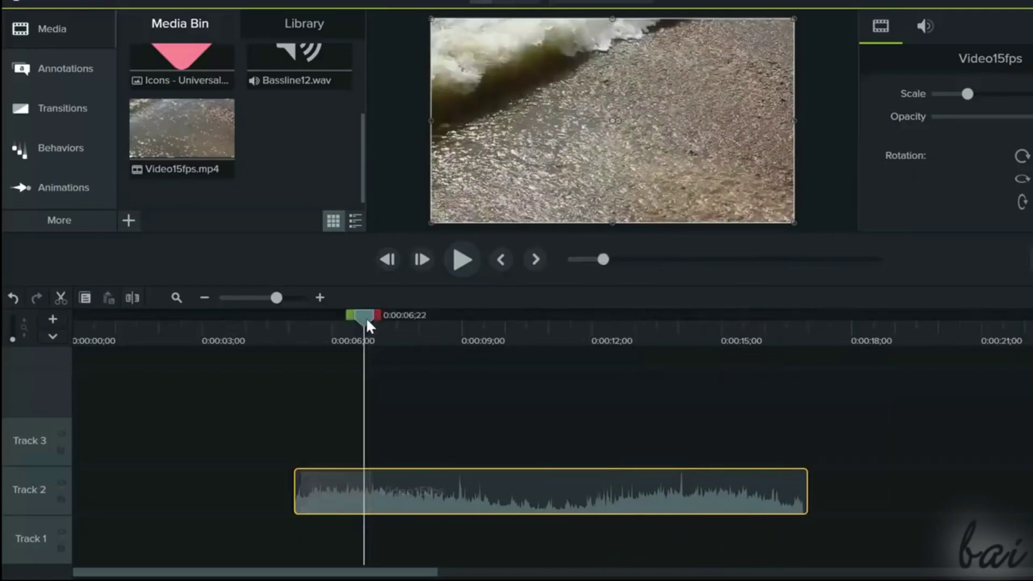
{"action": "left_click_drag", "start_coordinate": [367, 321], "coordinate": [317, 330]}
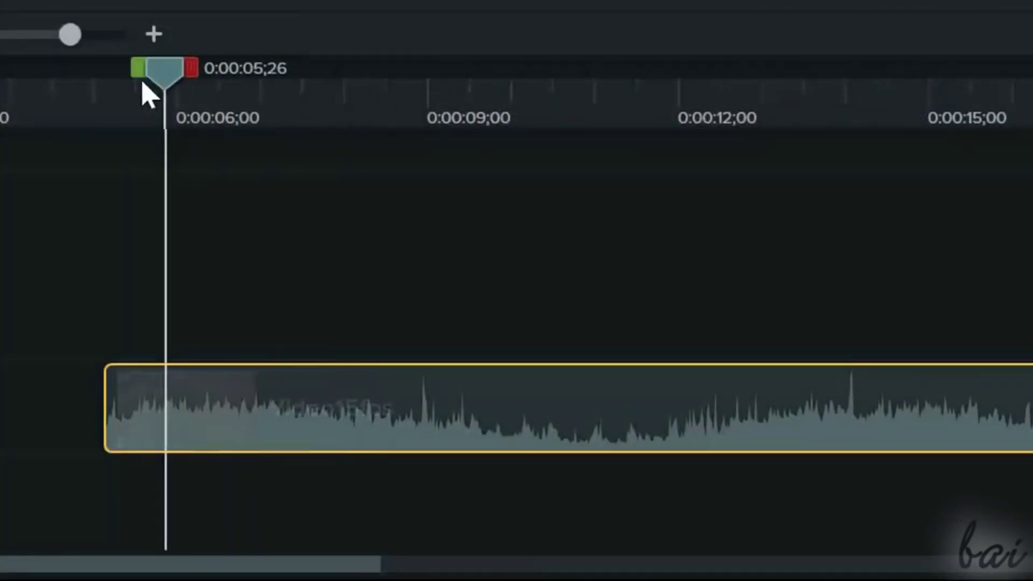
{"action": "left_click_drag", "start_coordinate": [143, 82], "coordinate": [11, 111]}
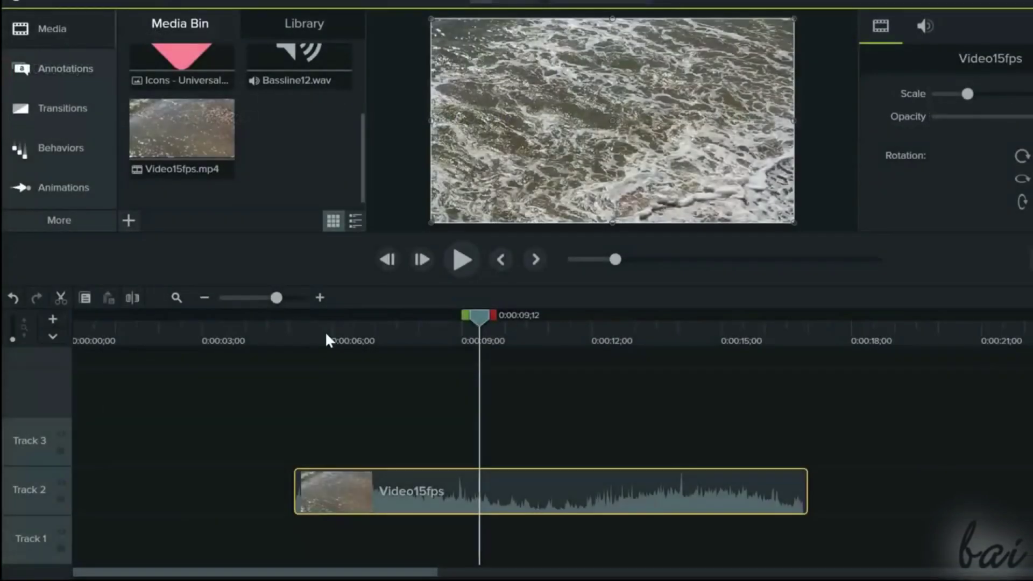
{"action": "left_click", "coordinate": [326, 335]}
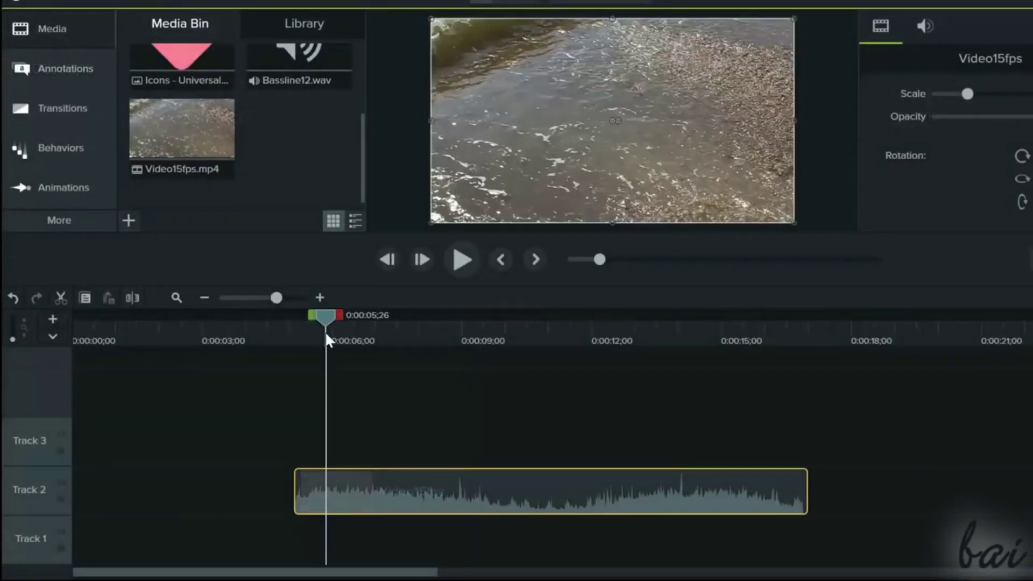
Play the project from 0:00:05;26 and from the start, then stop and nudge the Heart-01 clip.
{"action": "left_click", "coordinate": [470, 259]}
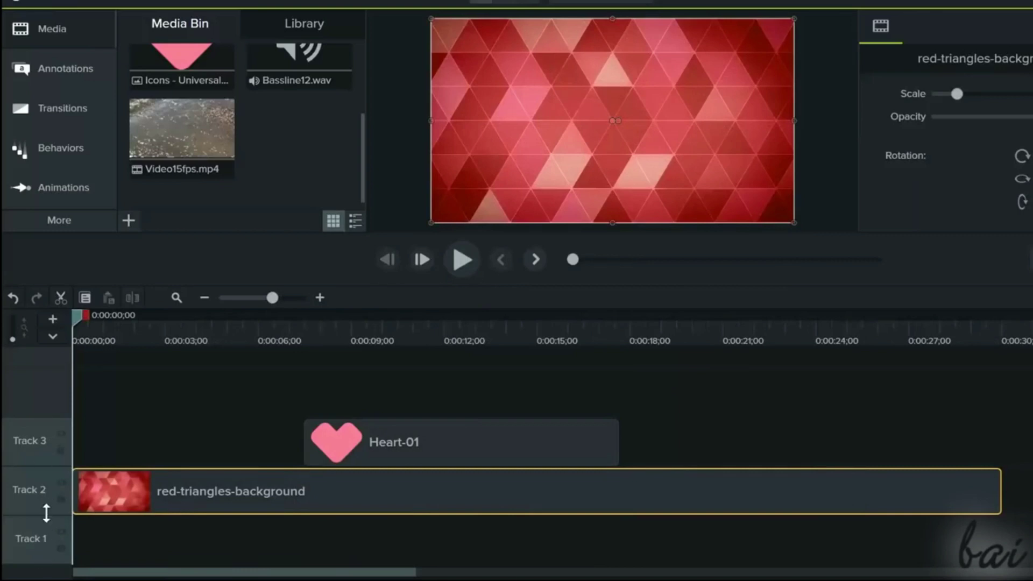
{"action": "left_click", "coordinate": [461, 261]}
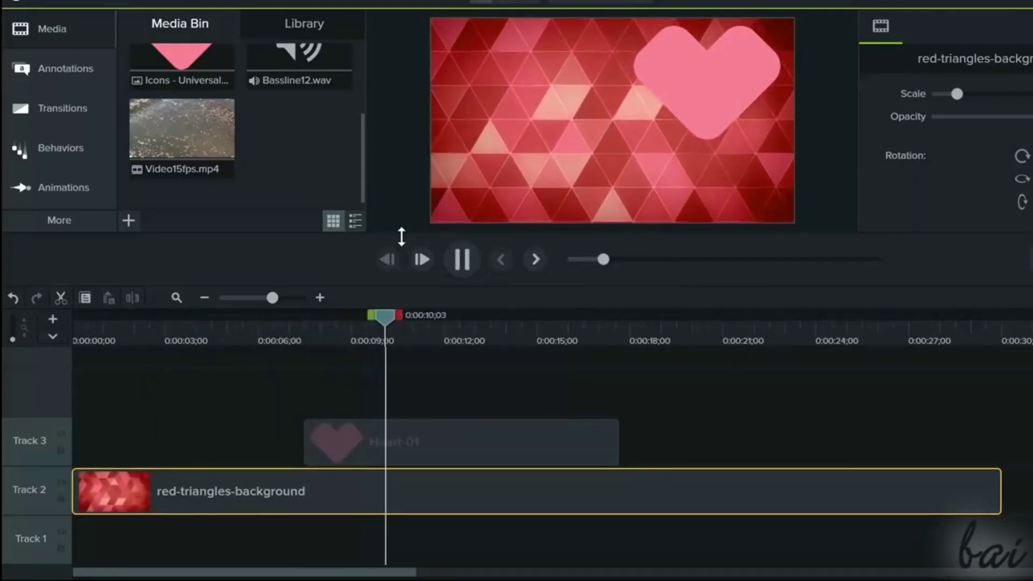
{"action": "left_click", "coordinate": [422, 437]}
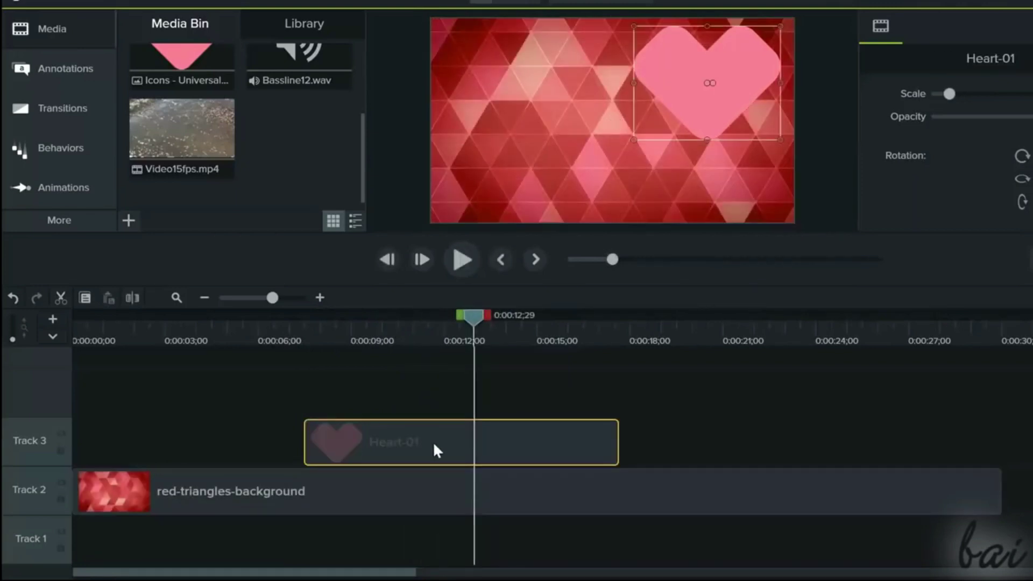
{"action": "mouse_move", "coordinate": [433, 442]}
{"action": "left_mouse_down"}
{"action": "mouse_move", "coordinate": [434, 525]}
{"action": "mouse_move", "coordinate": [444, 522]}
{"action": "mouse_move", "coordinate": [430, 438]}
{"action": "left_mouse_up"}
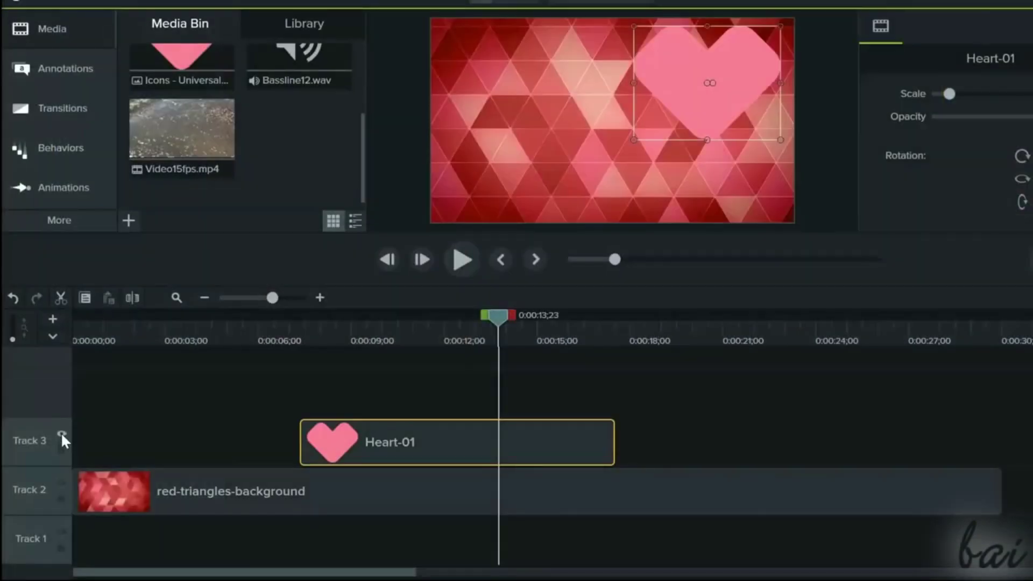
Hide and show Track 3 twice to check the heart overlay in the preview.
{"action": "left_click", "coordinate": [61, 434]}
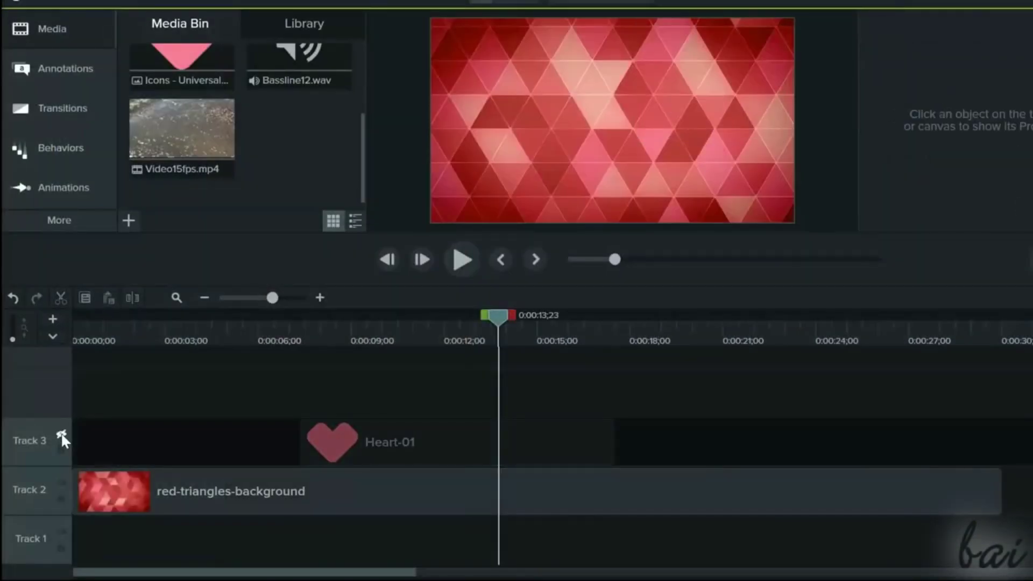
{"action": "left_click", "coordinate": [62, 434]}
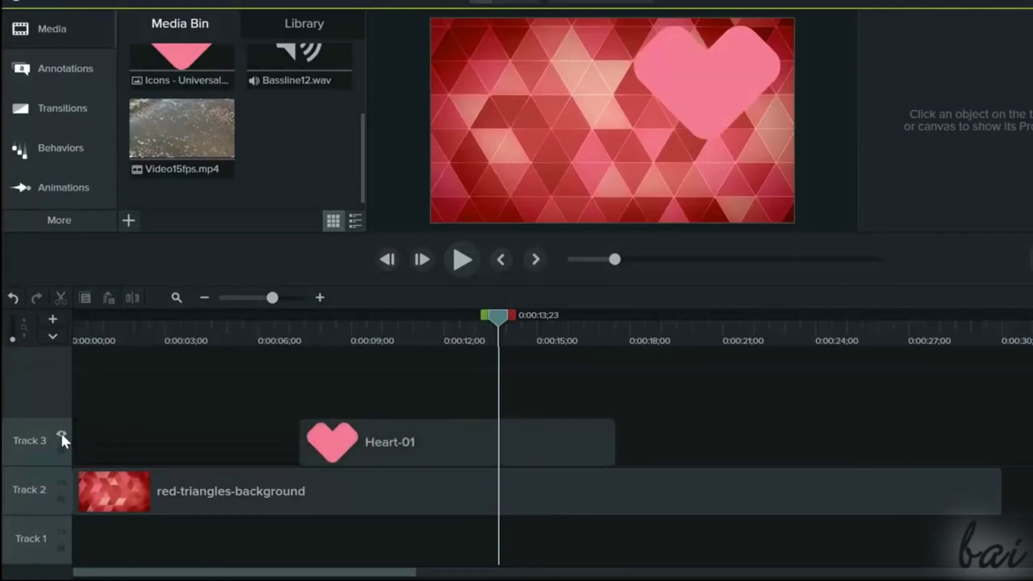
{"action": "left_click", "coordinate": [61, 434]}
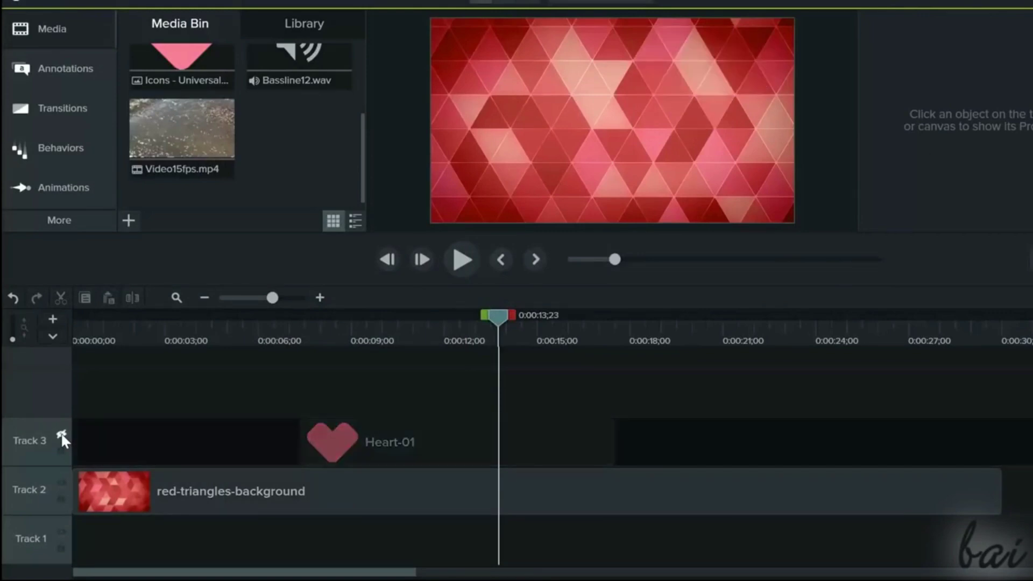
{"action": "left_click", "coordinate": [61, 434]}
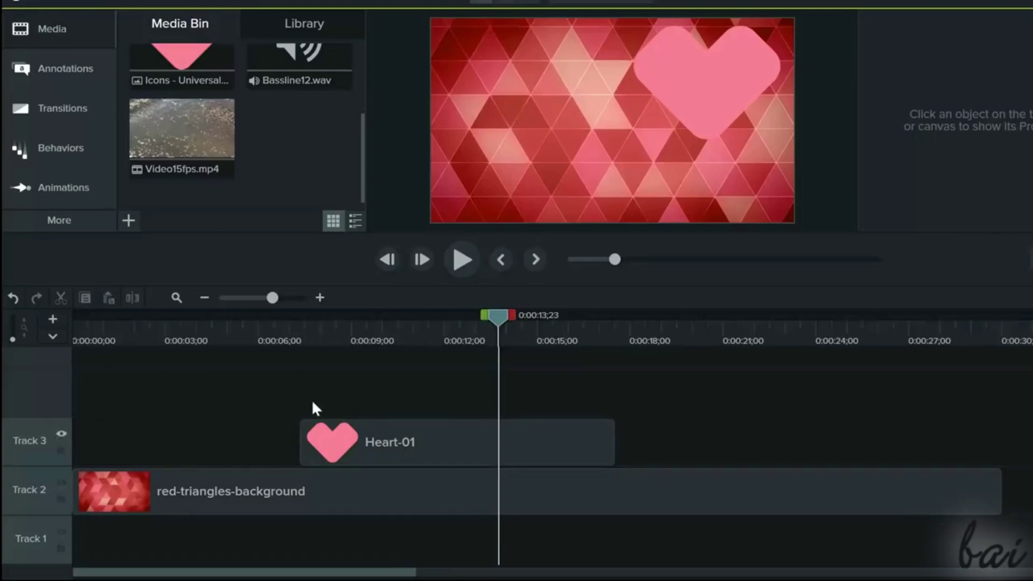
Move Heart-01 to start around 0:00:07, locking and then unlocking Track 3.
{"action": "left_click", "coordinate": [406, 449]}
{"action": "left_click_drag", "start_coordinate": [406, 449], "coordinate": [447, 425]}
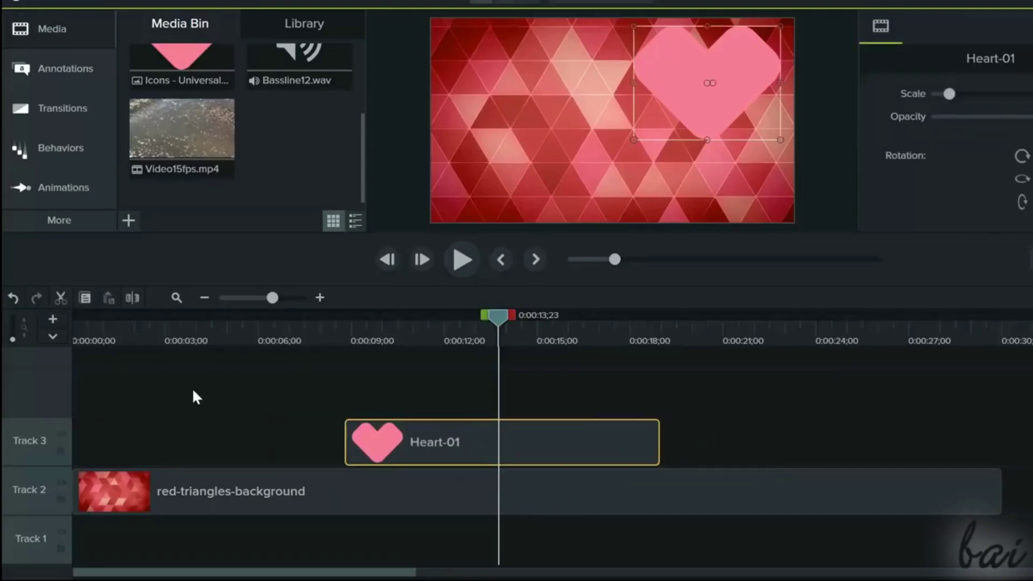
{"action": "left_click", "coordinate": [60, 447]}
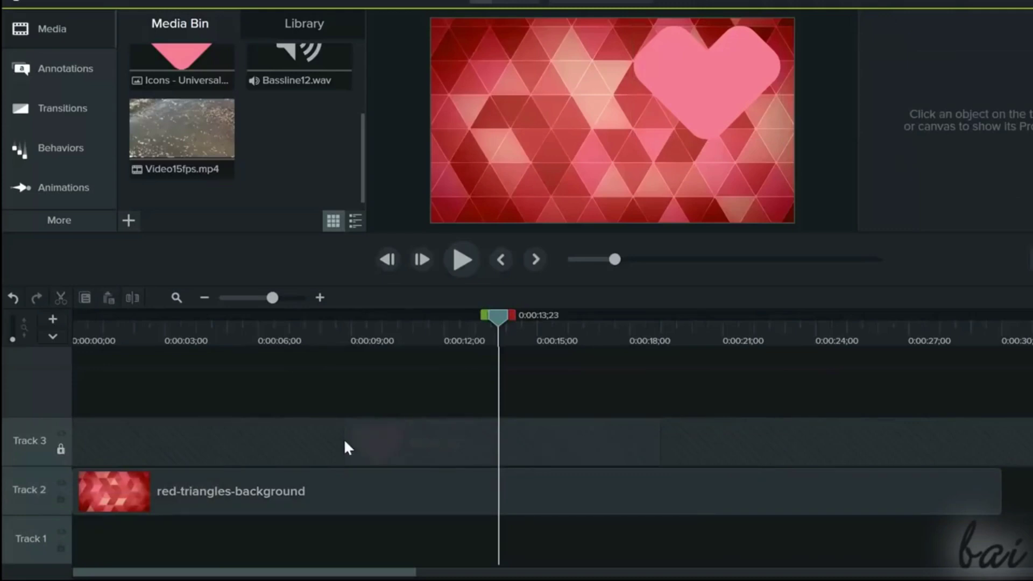
{"action": "left_click", "coordinate": [61, 449]}
{"action": "left_click_drag", "start_coordinate": [430, 444], "coordinate": [513, 440]}
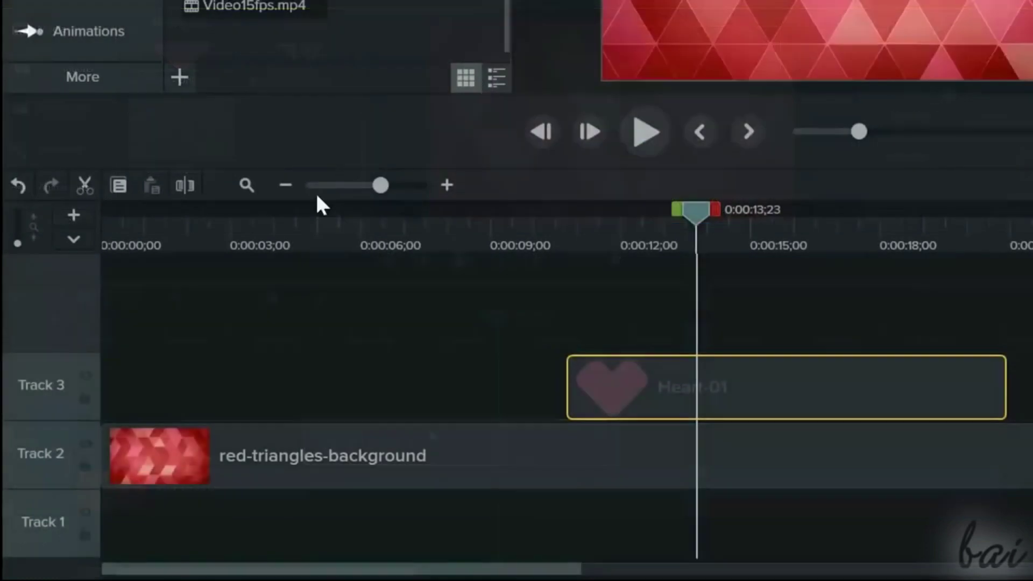
{"action": "right_click", "coordinate": [288, 293]}
{"action": "mouse_move", "coordinate": [418, 61]}
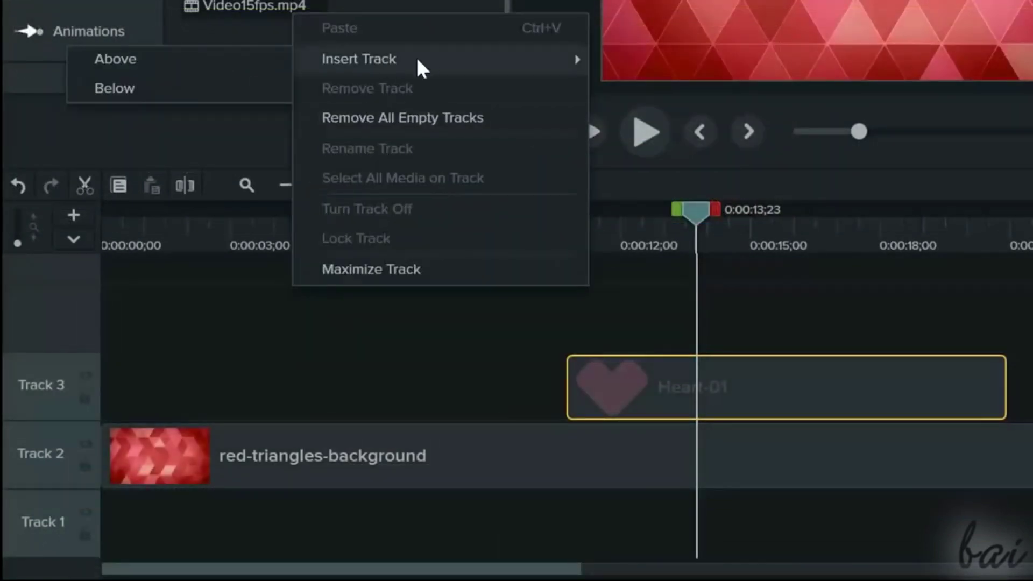
{"action": "left_click", "coordinate": [262, 57]}
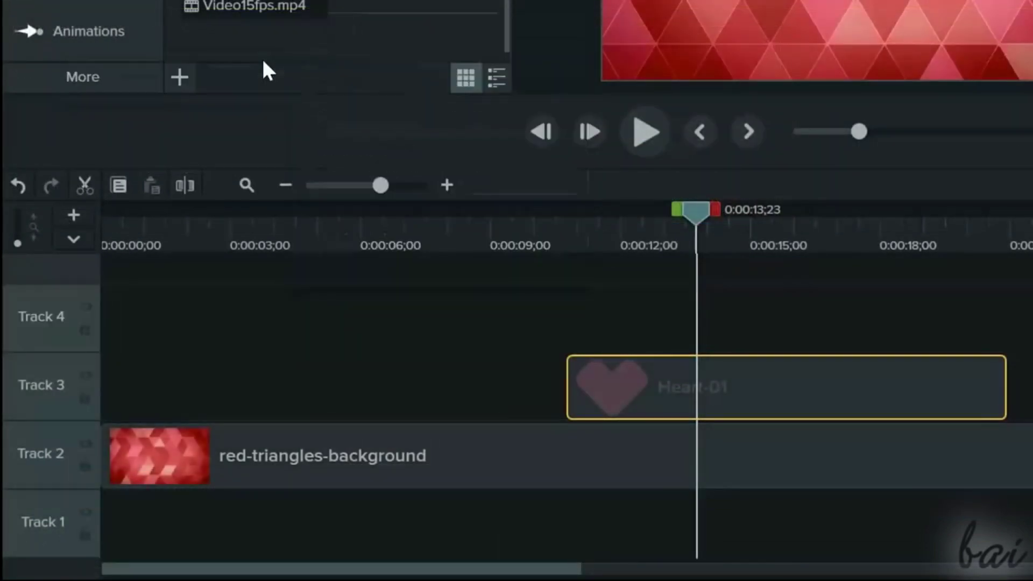
{"action": "right_click", "coordinate": [143, 313]}
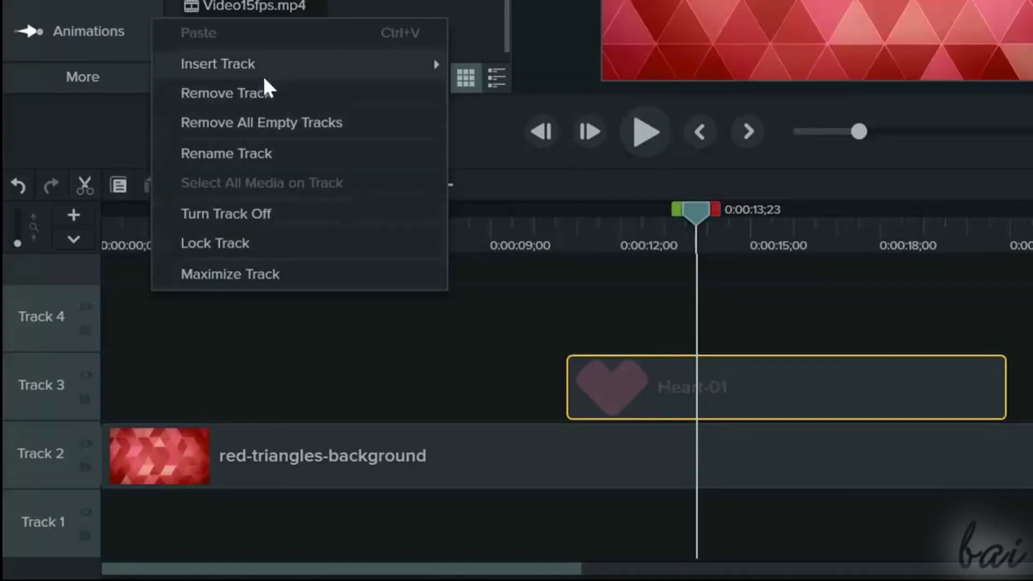
{"action": "left_click", "coordinate": [270, 93]}
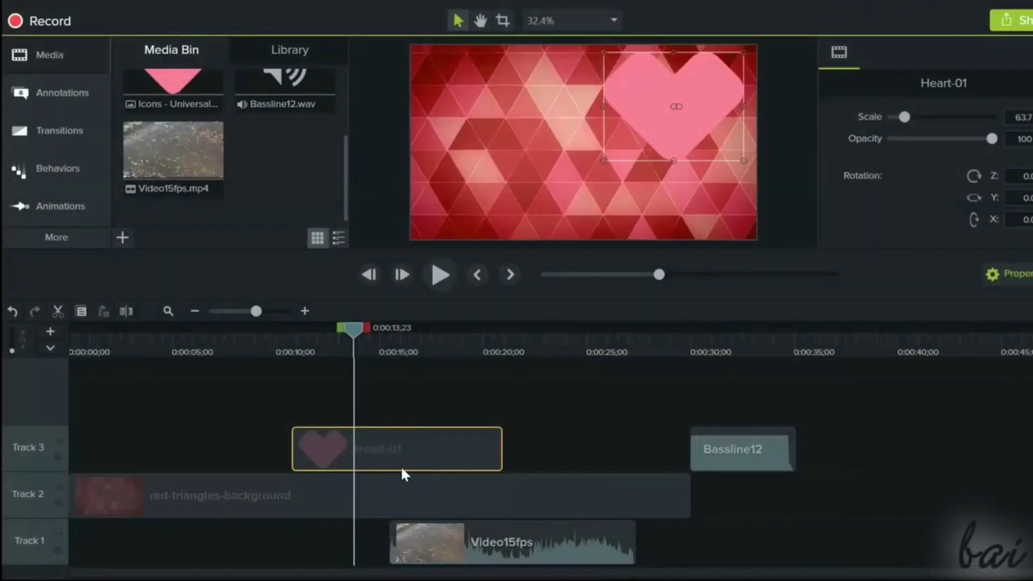
Shift Heart-01 to start near 7.7 s, drop Bassline12 onto Track 1, and place Video15fps near 0:00:30.
{"action": "mouse_move", "coordinate": [402, 466]}
{"action": "left_mouse_down"}
{"action": "mouse_move", "coordinate": [500, 435]}
{"action": "mouse_move", "coordinate": [314, 427]}
{"action": "mouse_move", "coordinate": [169, 402]}
{"action": "mouse_move", "coordinate": [473, 462]}
{"action": "mouse_move", "coordinate": [366, 452]}
{"action": "mouse_move", "coordinate": [394, 450]}
{"action": "left_mouse_up"}
{"action": "left_click_drag", "start_coordinate": [751, 453], "coordinate": [844, 522]}
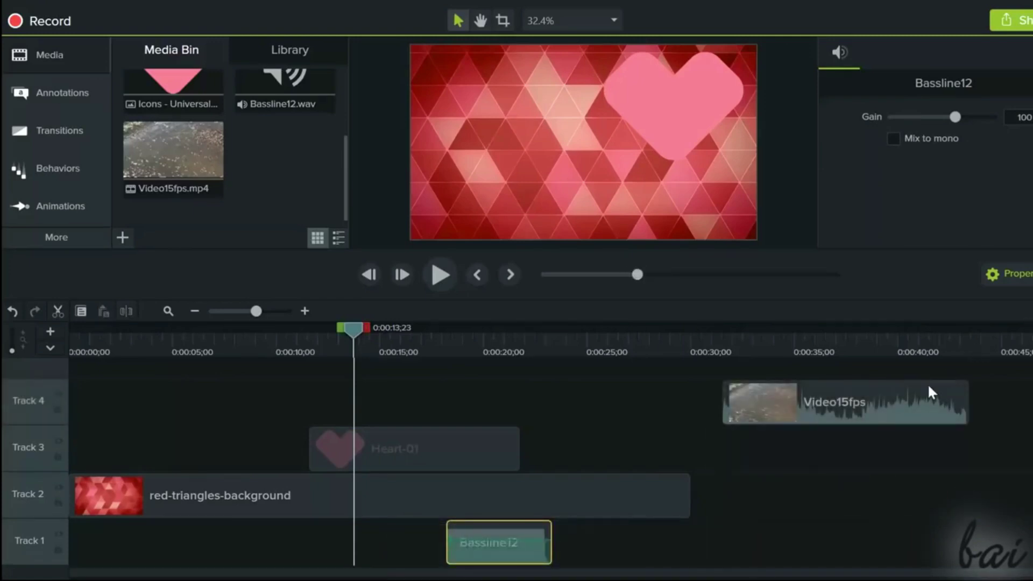
{"action": "left_click_drag", "start_coordinate": [864, 397], "coordinate": [653, 389]}
{"action": "left_click_drag", "start_coordinate": [806, 413], "coordinate": [922, 403]}
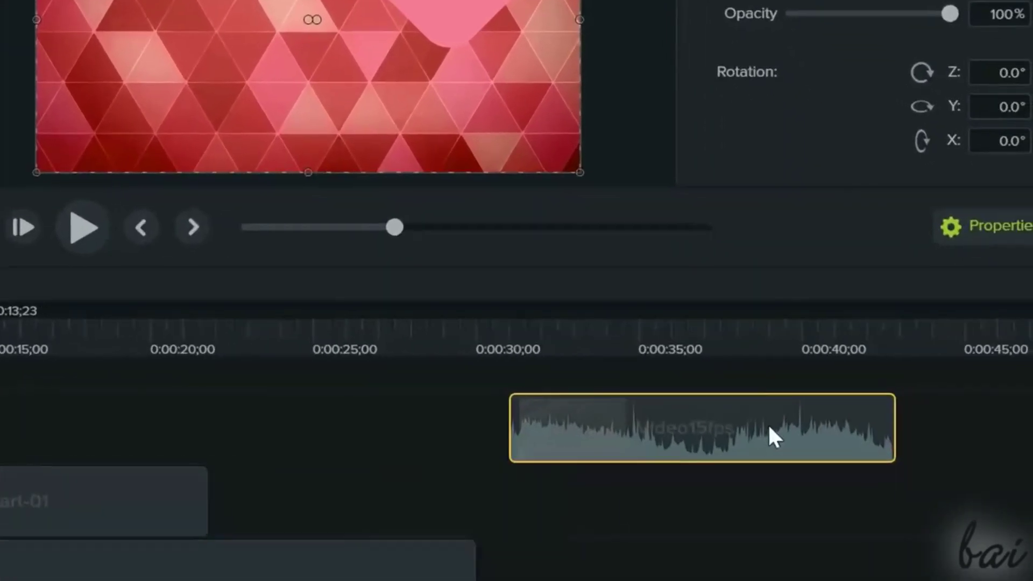
{"action": "right_click", "coordinate": [767, 424]}
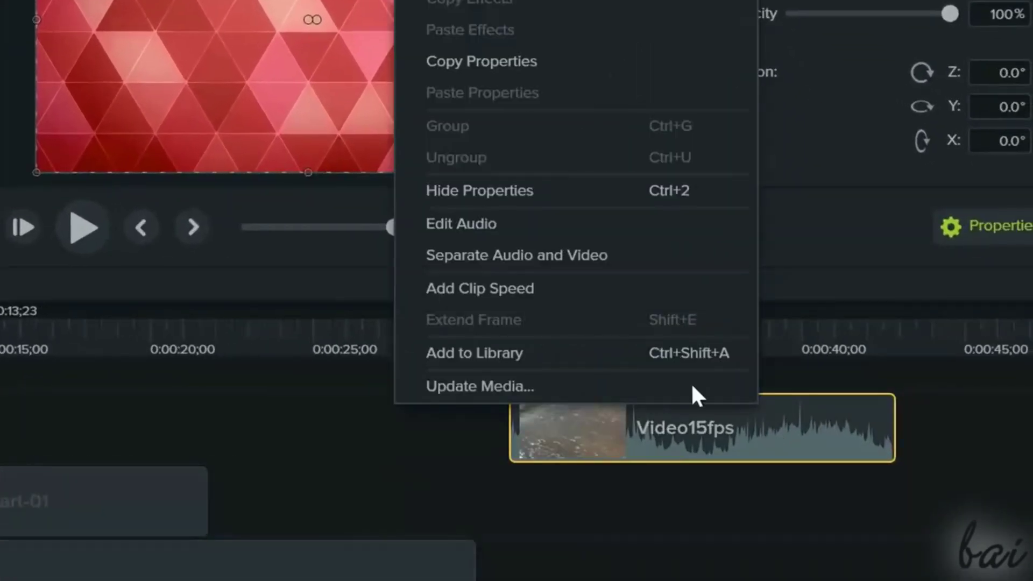
Separate Video15fps into audio and video, then trim its end to about 6.6 seconds.
{"action": "left_click", "coordinate": [580, 249]}
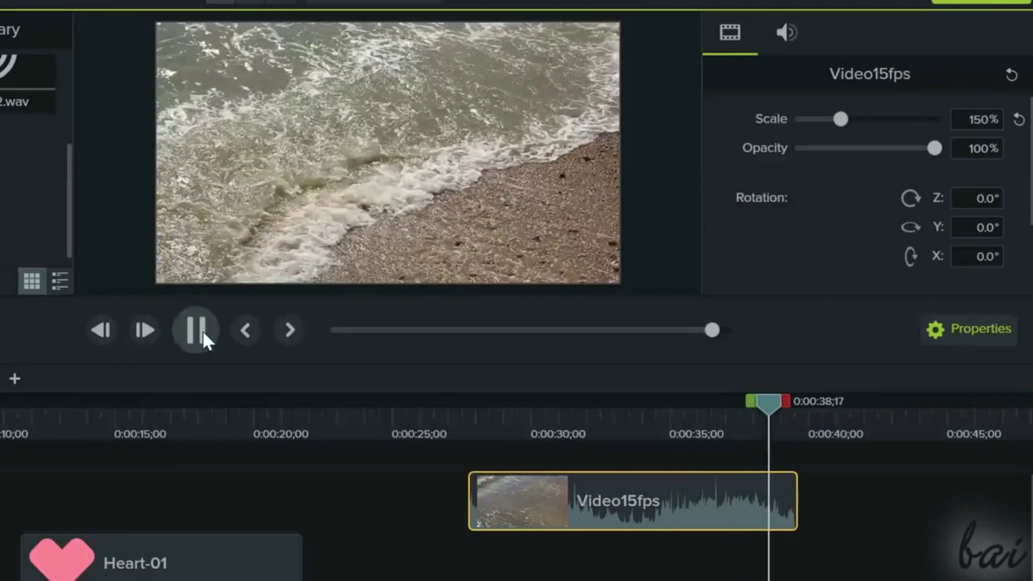
{"action": "left_click", "coordinate": [203, 330]}
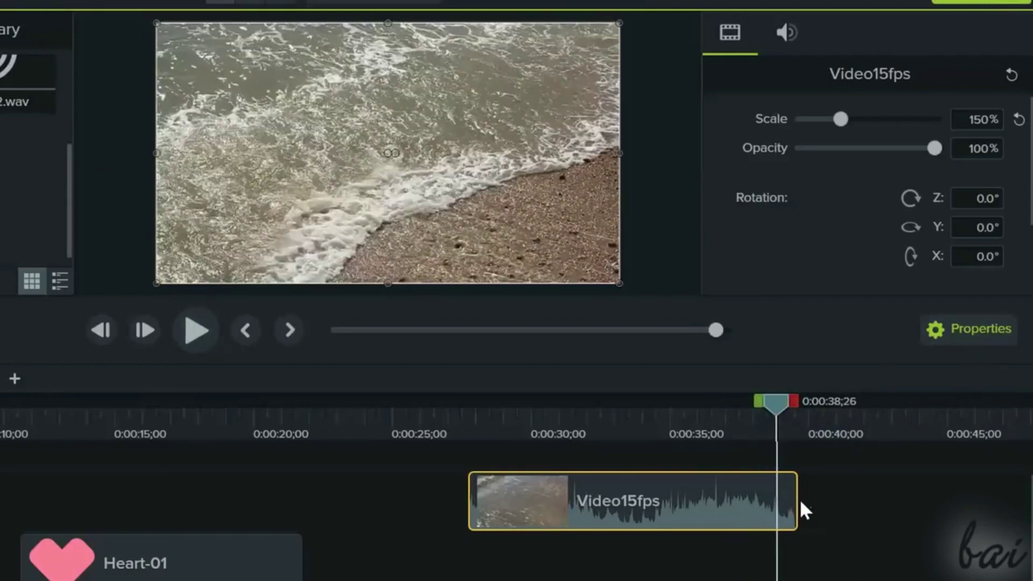
{"action": "left_click_drag", "start_coordinate": [796, 498], "coordinate": [652, 511]}
{"action": "left_click", "coordinate": [196, 330]}
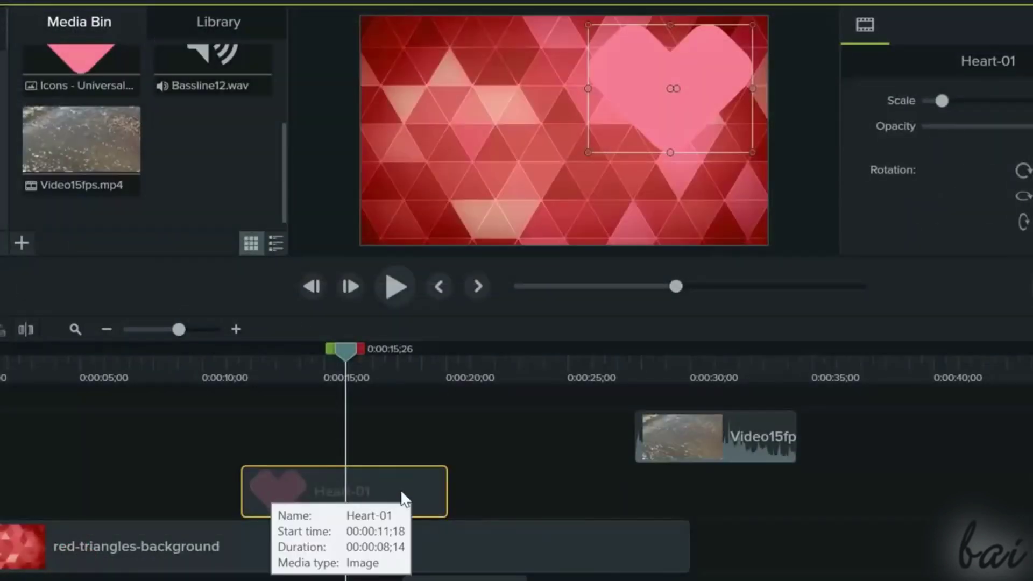
Copy Heart-01 from its clip menu and paste it onto a timeline track.
{"action": "right_click", "coordinate": [385, 486]}
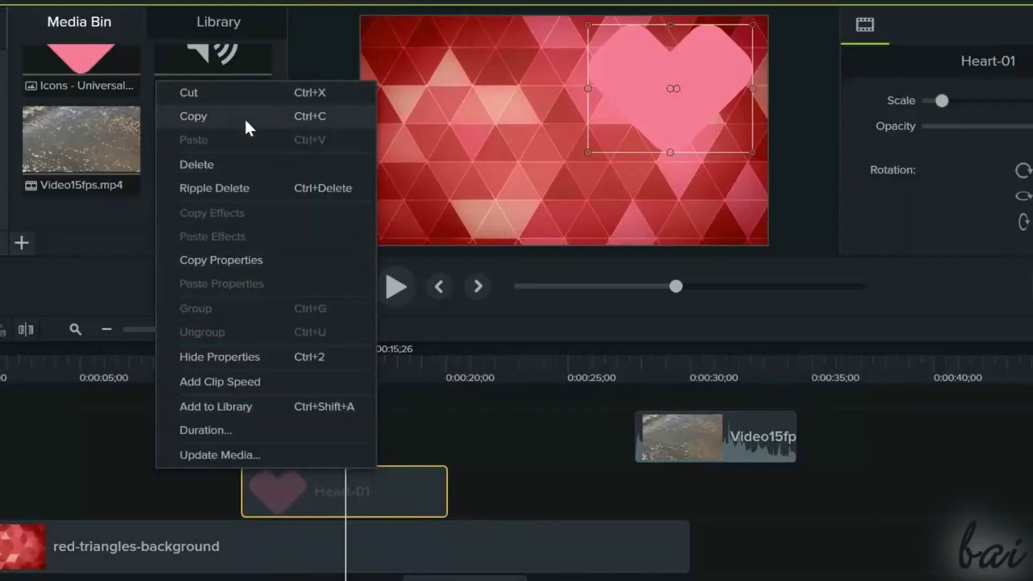
{"action": "left_click", "coordinate": [778, 517]}
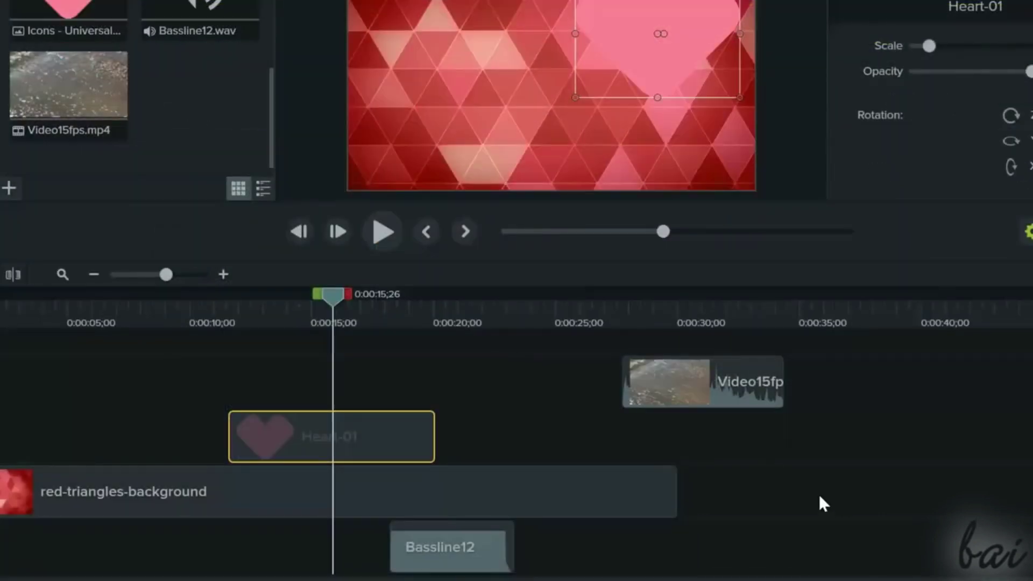
{"action": "left_click", "coordinate": [820, 496]}
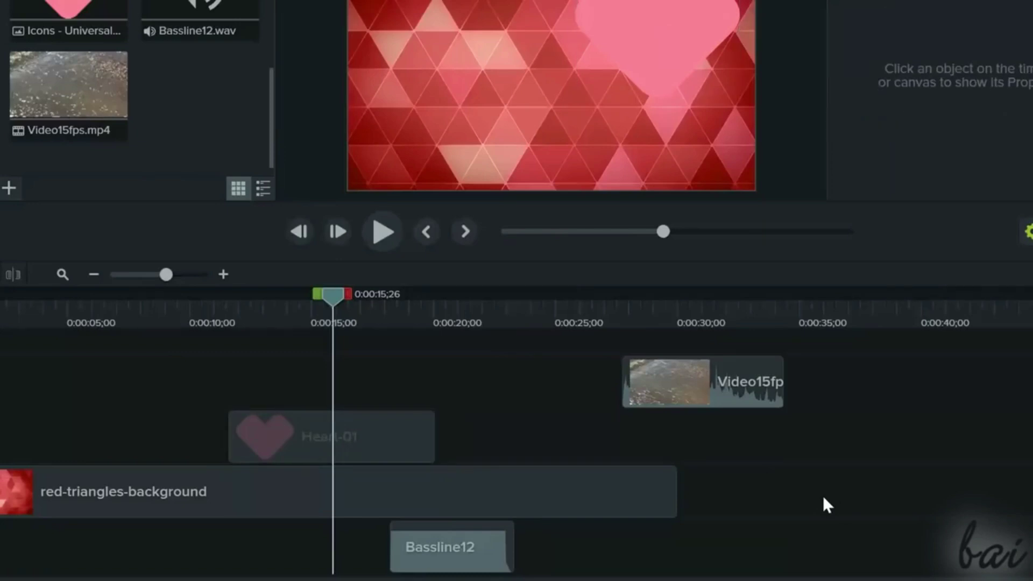
{"action": "right_click", "coordinate": [823, 495]}
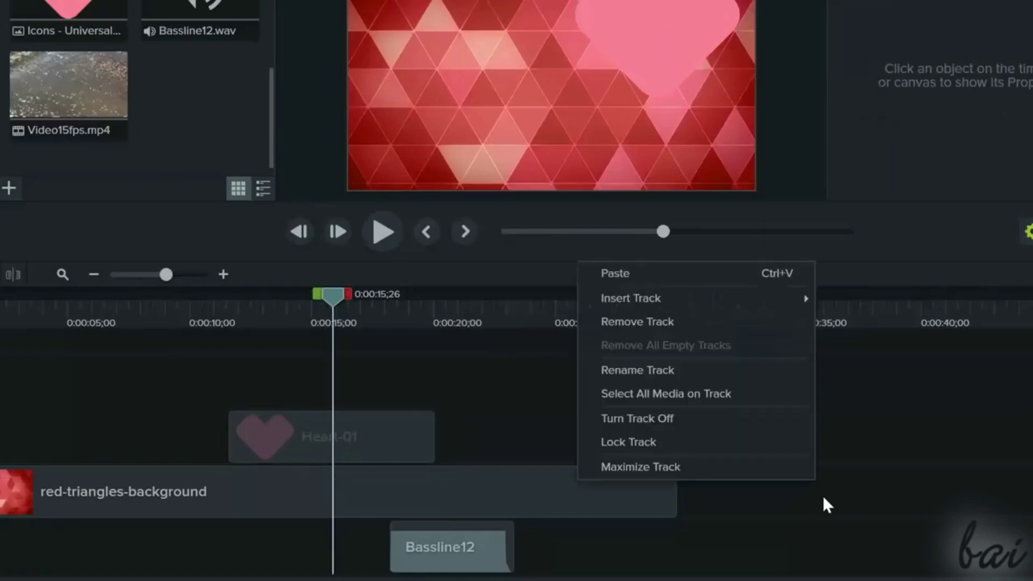
{"action": "left_click", "coordinate": [751, 275]}
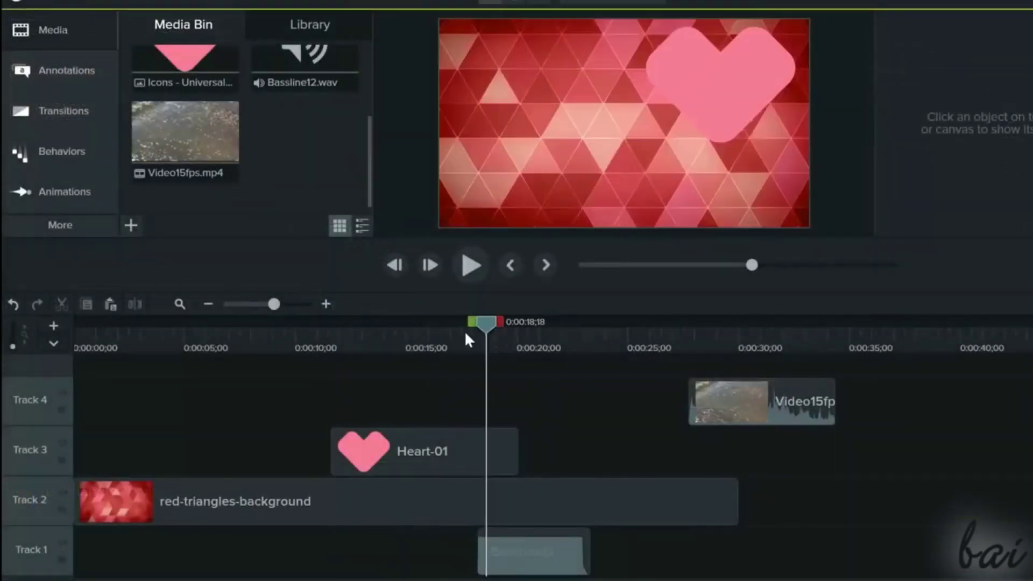
Split the red-triangles-background clip at 0:00:14;28 and drag the second piece later on Track 2.
{"action": "left_click_drag", "start_coordinate": [376, 304], "coordinate": [331, 298]}
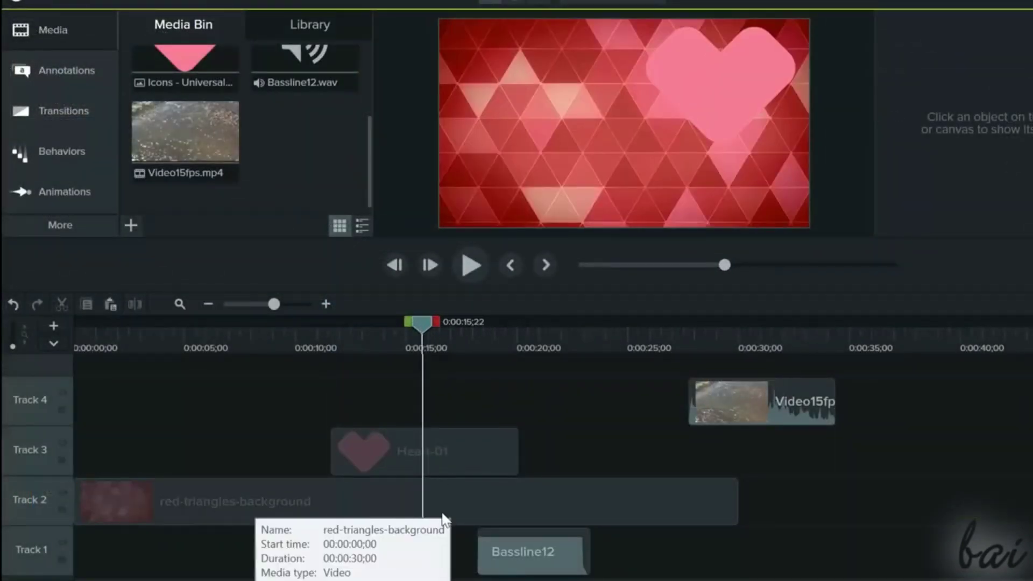
{"action": "left_click", "coordinate": [443, 514]}
{"action": "mouse_move", "coordinate": [406, 323]}
{"action": "left_mouse_down"}
{"action": "mouse_move", "coordinate": [343, 322]}
{"action": "mouse_move", "coordinate": [397, 325]}
{"action": "left_mouse_up"}
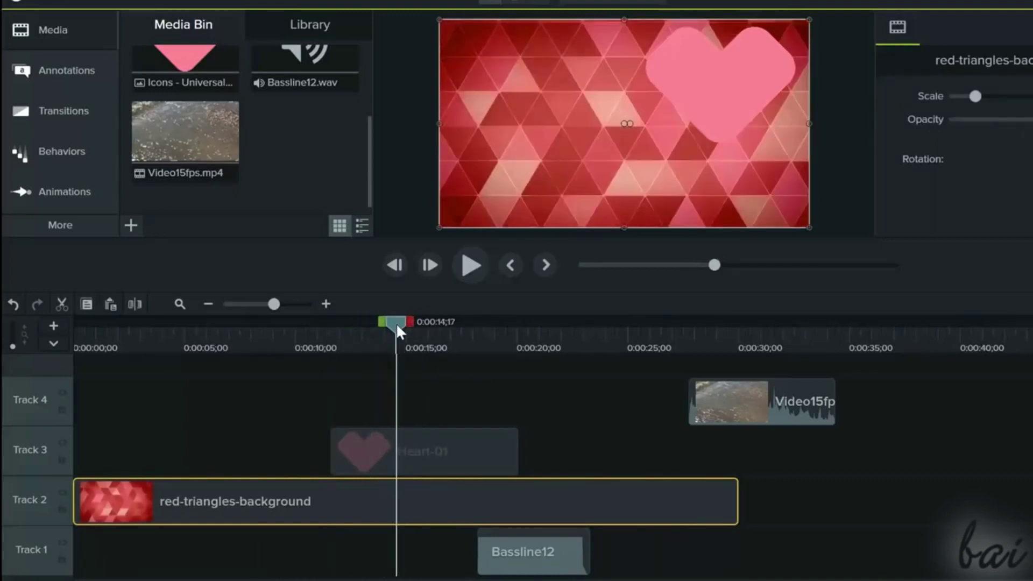
{"action": "left_click", "coordinate": [131, 309]}
{"action": "left_click_drag", "start_coordinate": [405, 506], "coordinate": [381, 538]}
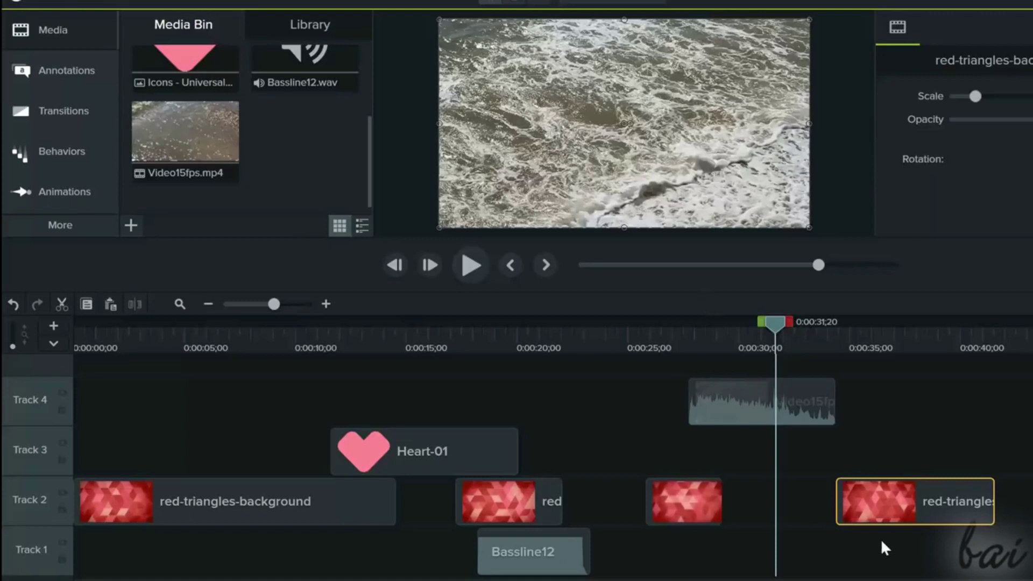
Undo the background edits until the clip is whole again, then redo them all.
{"action": "left_click", "coordinate": [9, 318]}
{"action": "left_click", "coordinate": [8, 311]}
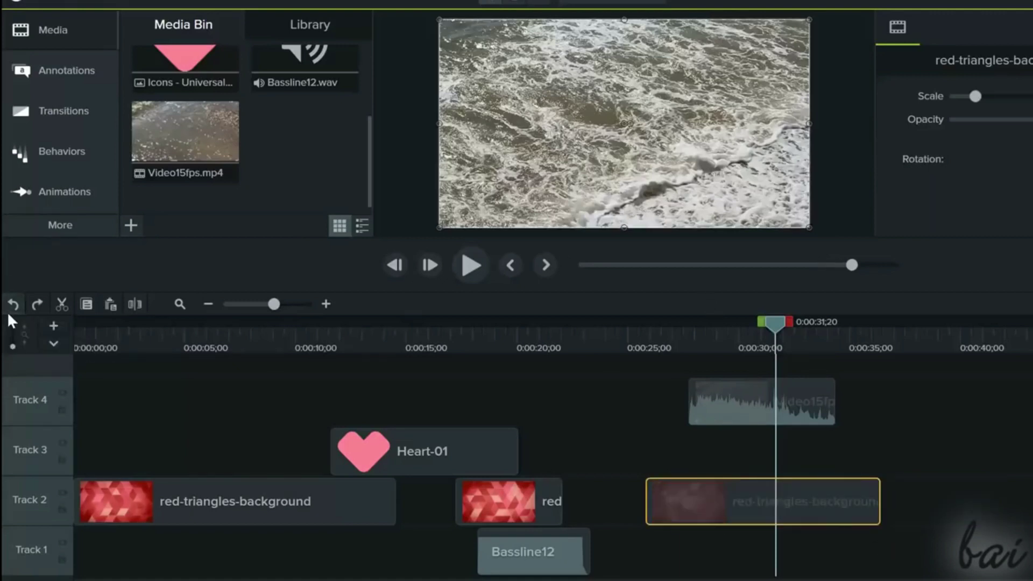
{"action": "left_click", "coordinate": [8, 312]}
{"action": "left_click", "coordinate": [8, 311]}
{"action": "left_click", "coordinate": [7, 312]}
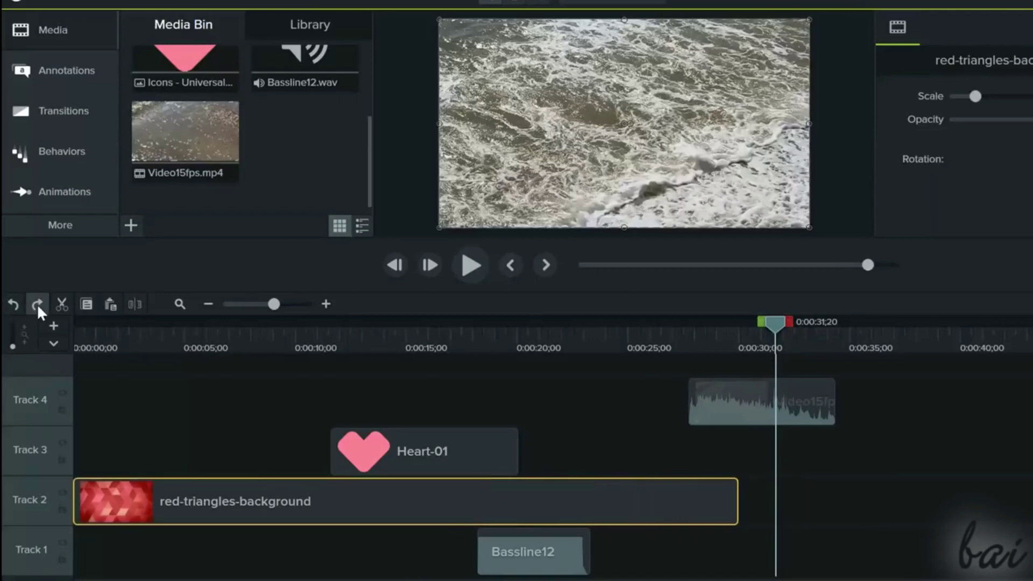
{"action": "left_click", "coordinate": [36, 303]}
{"action": "left_click", "coordinate": [36, 303]}
{"action": "left_click", "coordinate": [37, 304]}
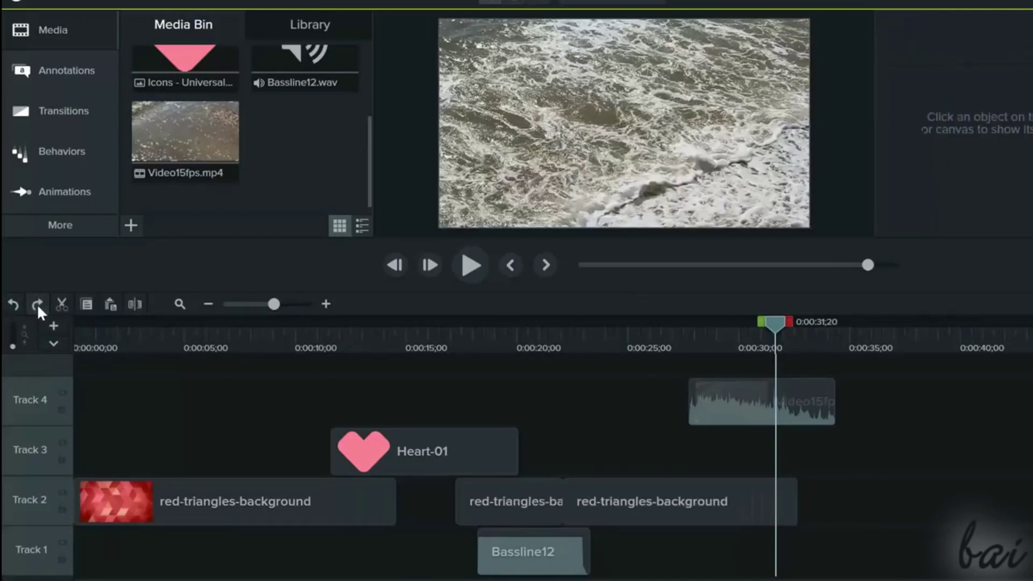
{"action": "left_click", "coordinate": [36, 304]}
{"action": "left_click", "coordinate": [37, 303]}
{"action": "left_click", "coordinate": [37, 304]}
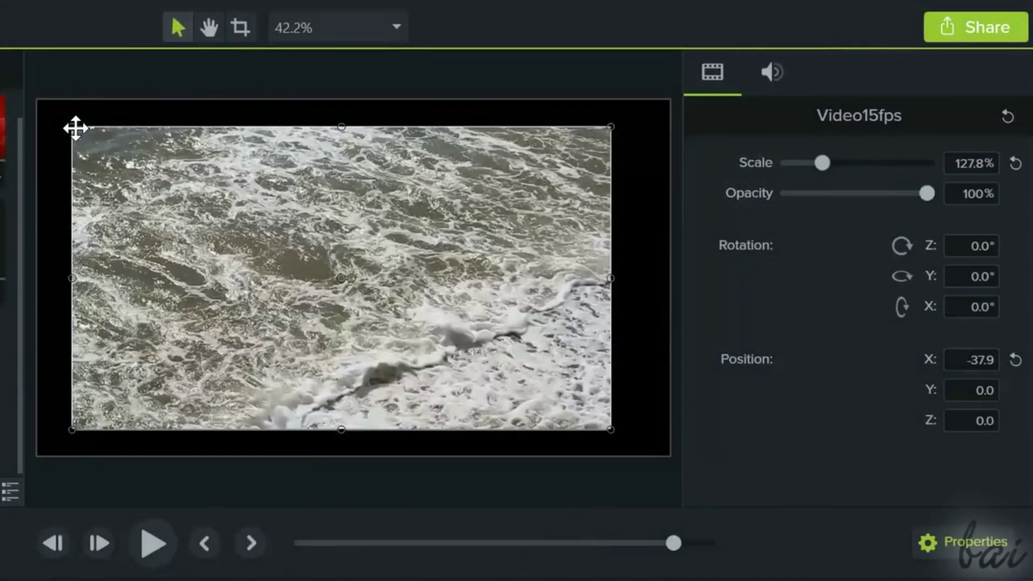
{"action": "left_click_drag", "start_coordinate": [71, 126], "coordinate": [87, 139]}
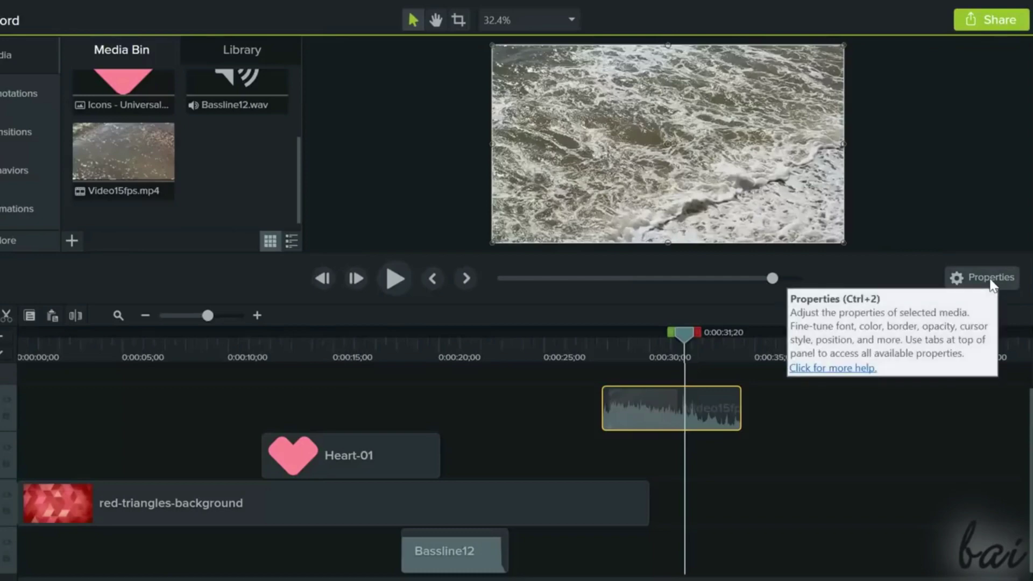
{"action": "left_click", "coordinate": [991, 278]}
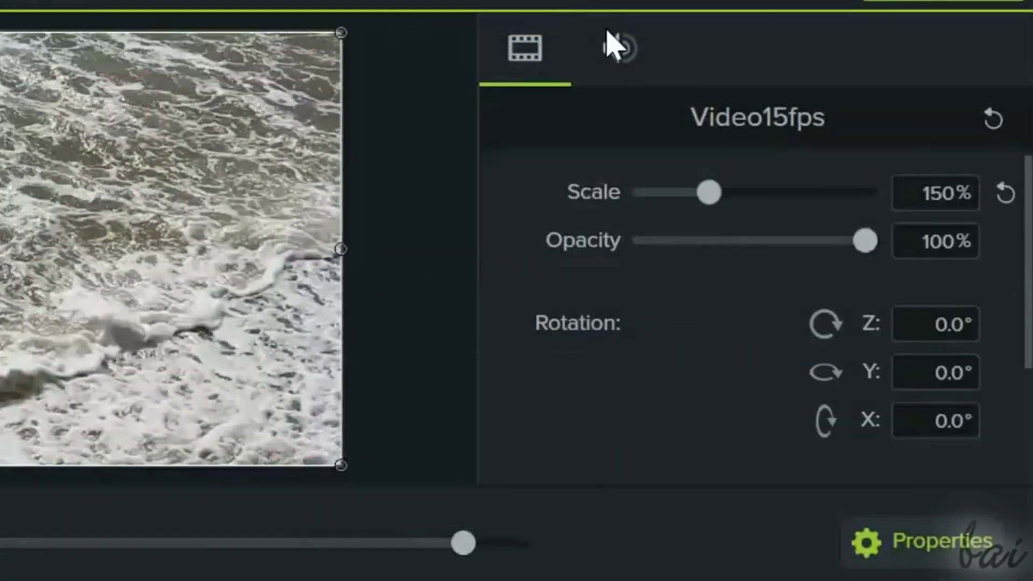
{"action": "left_click", "coordinate": [615, 46]}
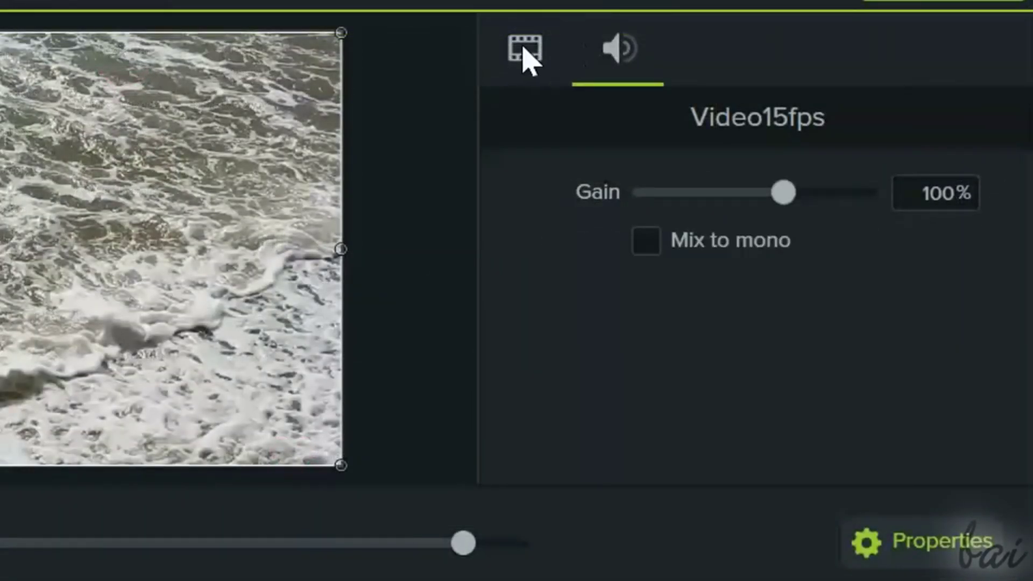
{"action": "left_click", "coordinate": [523, 47]}
{"action": "left_click", "coordinate": [613, 47]}
{"action": "left_click", "coordinate": [553, 47]}
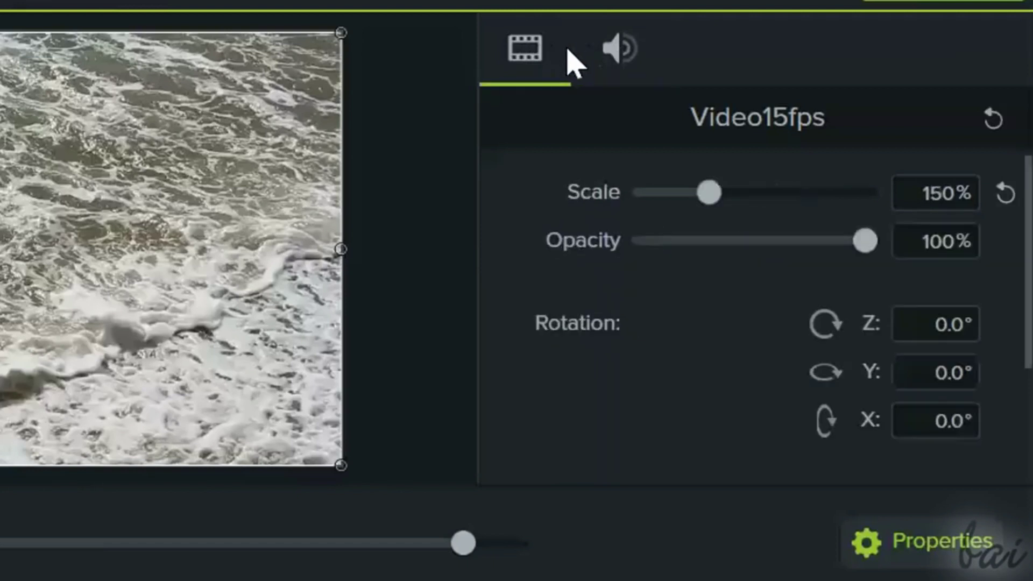
{"action": "left_click", "coordinate": [631, 51]}
{"action": "left_click", "coordinate": [505, 64]}
{"action": "left_click", "coordinate": [623, 69]}
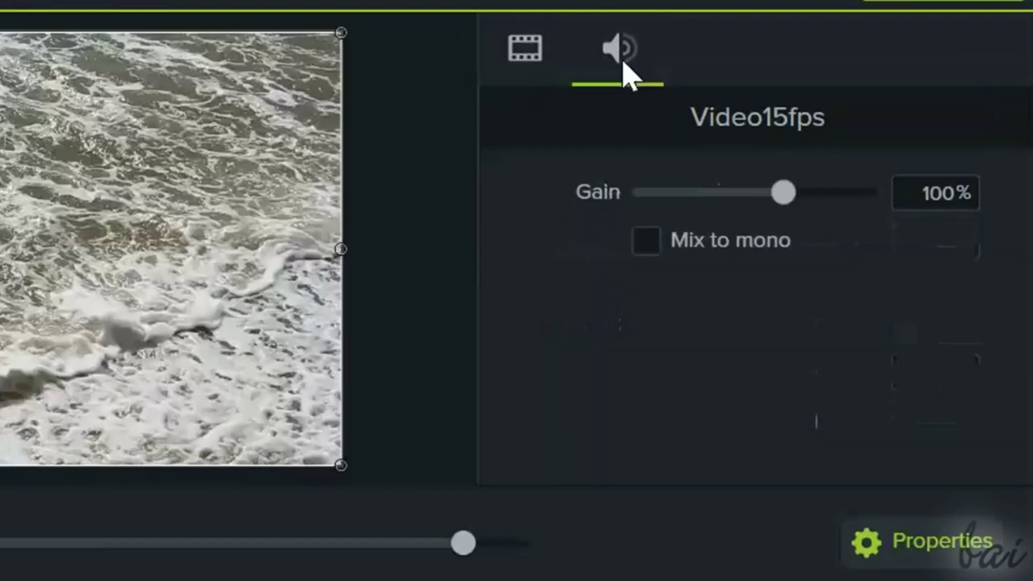
{"action": "left_click", "coordinate": [524, 48]}
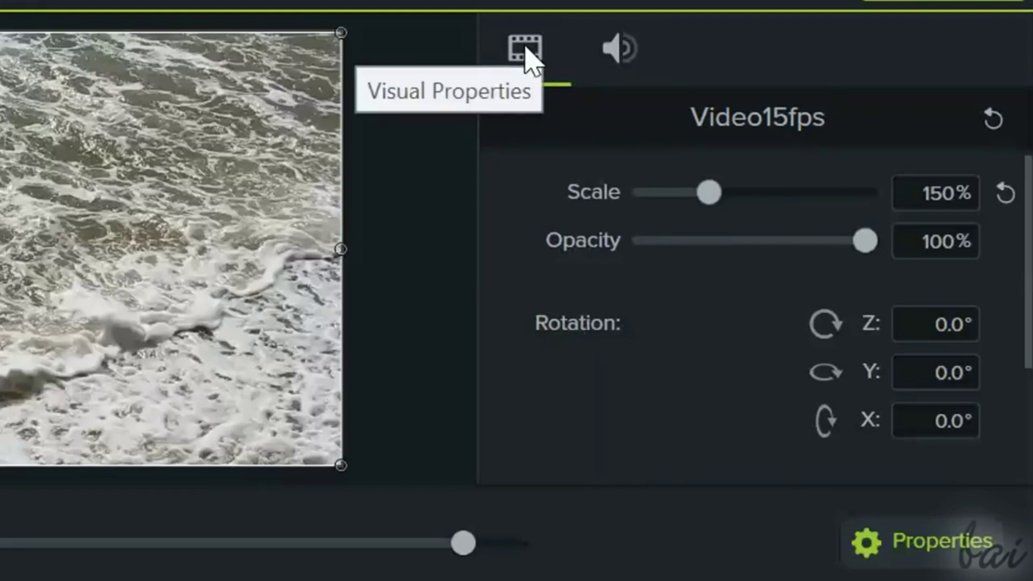
{"action": "left_click", "coordinate": [624, 52]}
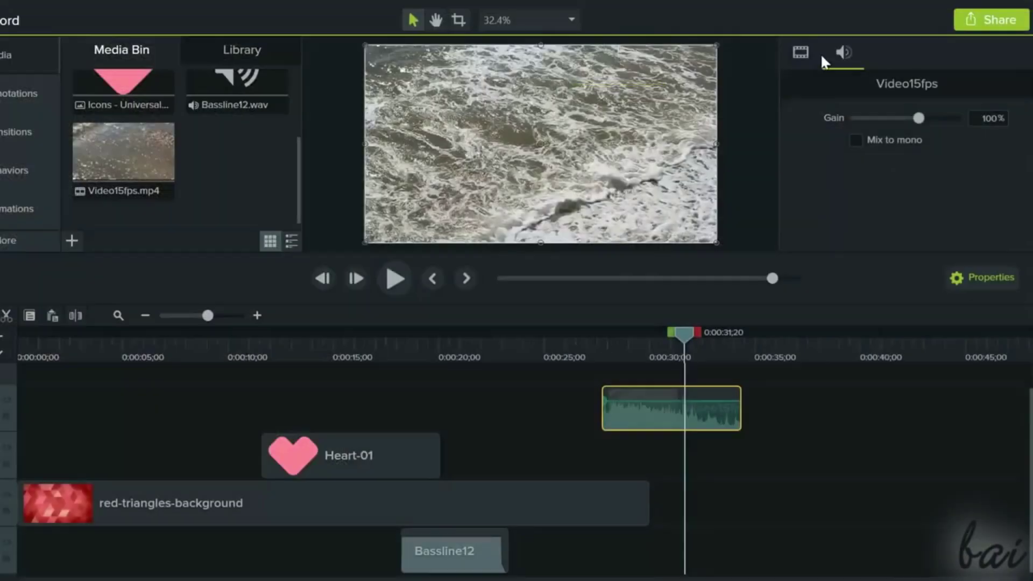
{"action": "left_click", "coordinate": [525, 48]}
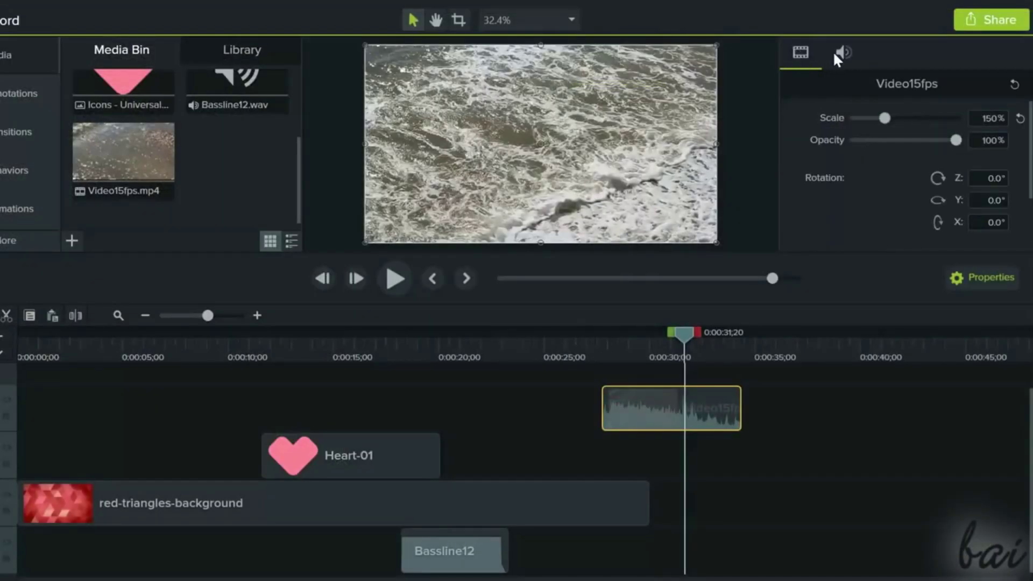
{"action": "left_click", "coordinate": [838, 54]}
{"action": "left_click", "coordinate": [803, 50]}
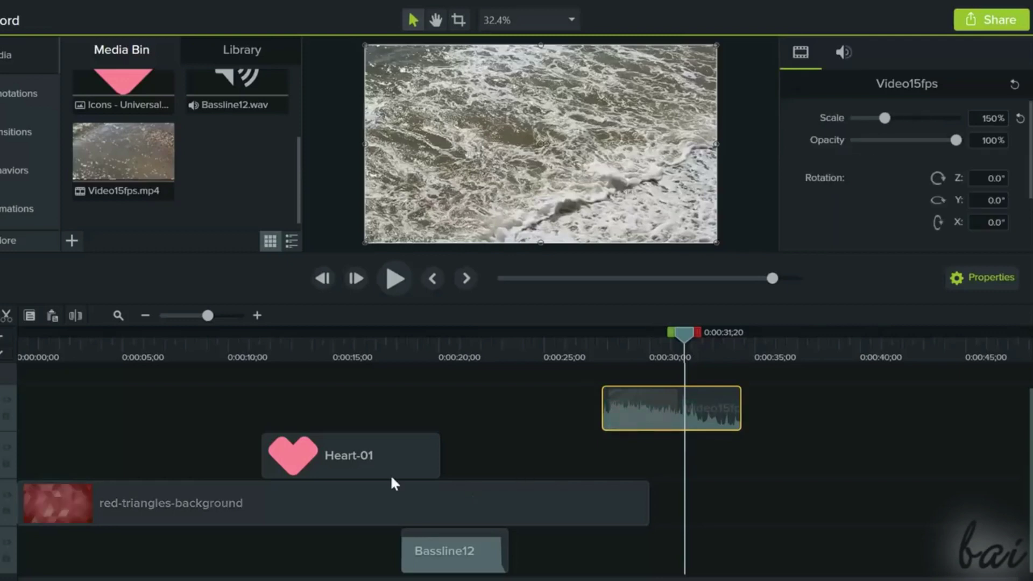
{"action": "left_click", "coordinate": [376, 466]}
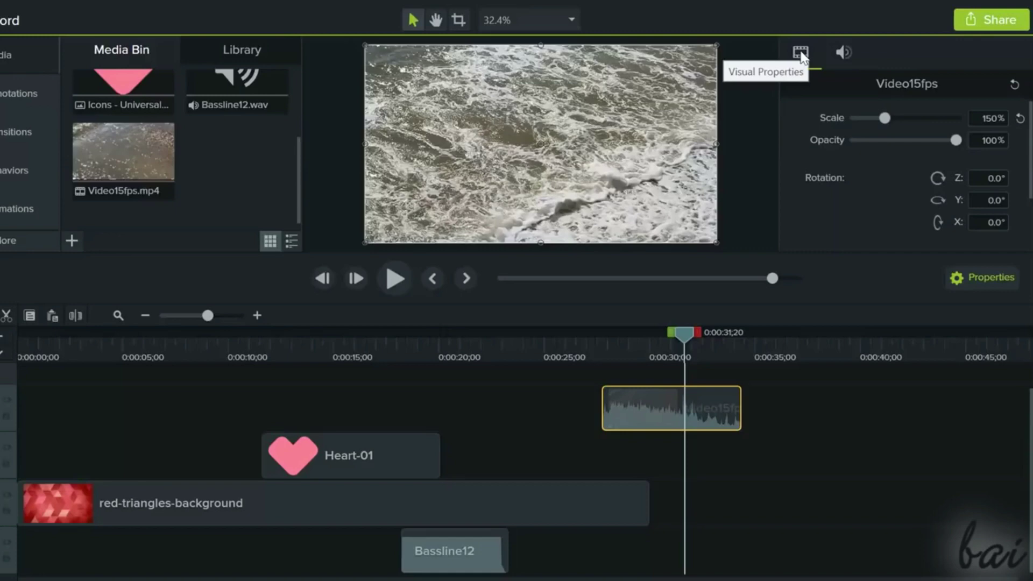
{"action": "left_click", "coordinate": [843, 52]}
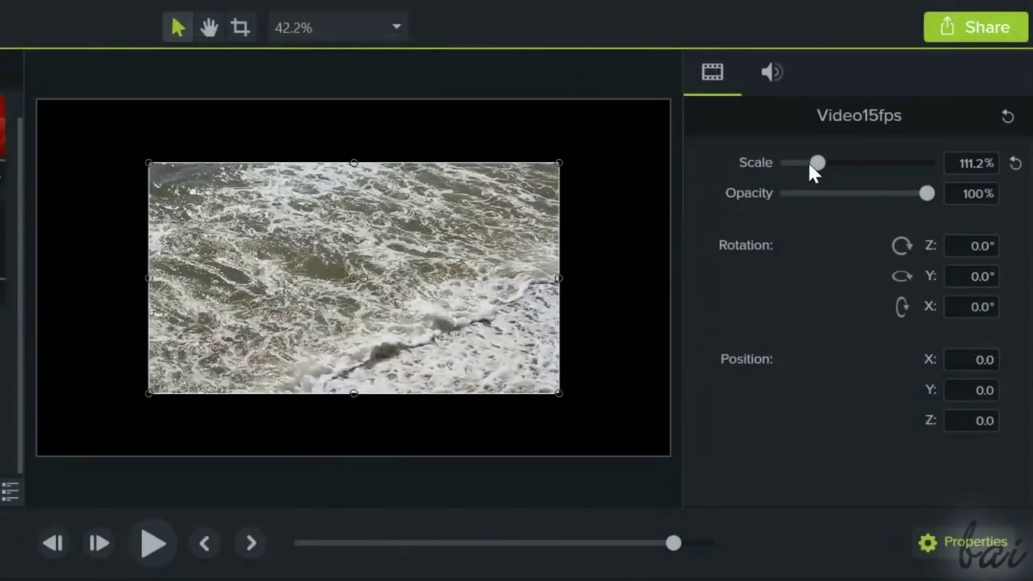
Try different Video15fps scale, opacity, Z rotation and horizontal position values in Visual Properties.
{"action": "left_click_drag", "start_coordinate": [810, 165], "coordinate": [823, 167]}
{"action": "left_click_drag", "start_coordinate": [932, 189], "coordinate": [961, 202]}
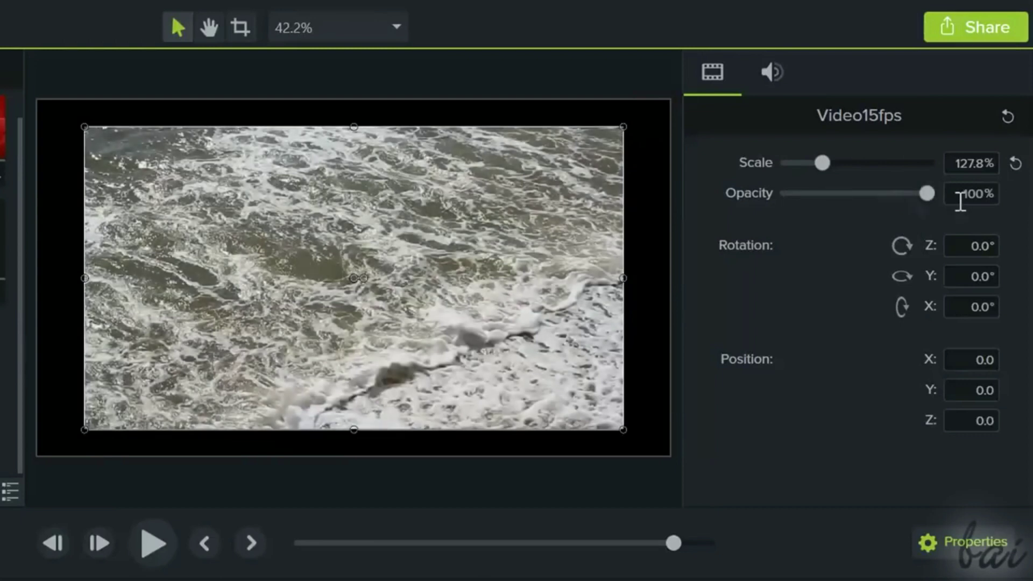
{"action": "left_click", "coordinate": [989, 247]}
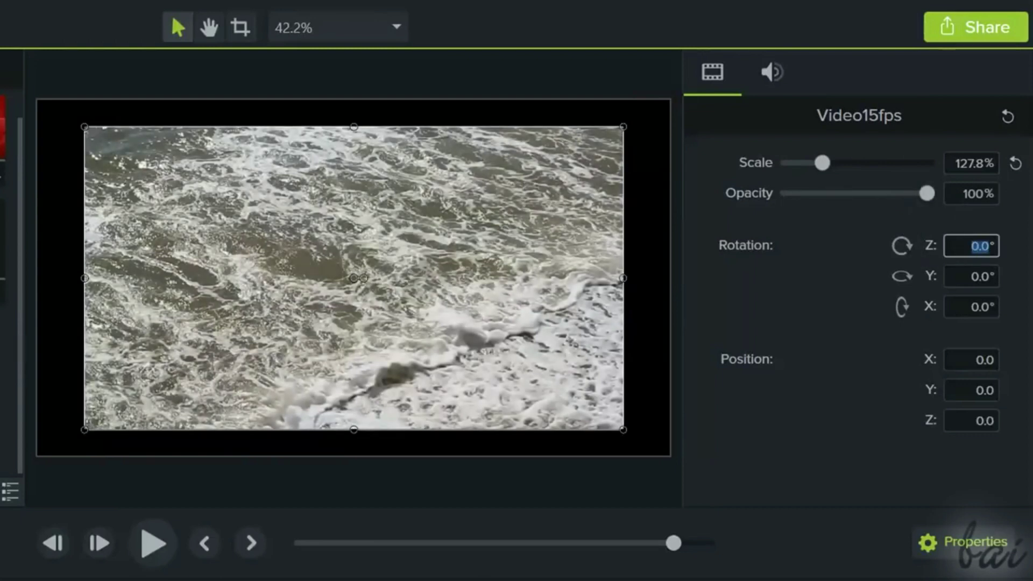
{"action": "key", "text": "Up"}
{"action": "key", "text": "Up"}
{"action": "key", "text": "Up"}
{"action": "key", "text": "Up"}
{"action": "key", "text": "Up"}
{"action": "key", "text": "Up"}
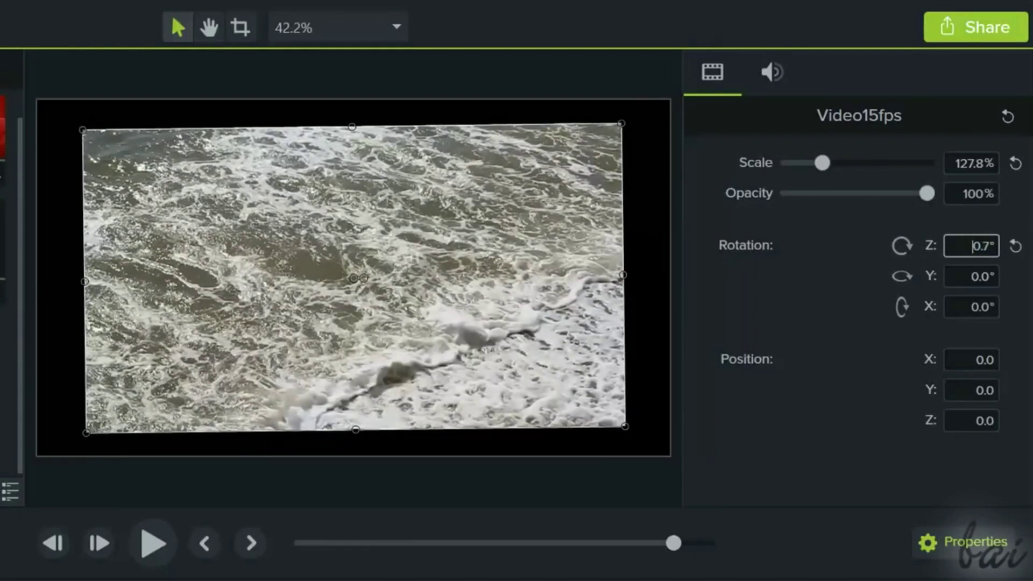
{"action": "key", "text": "Up"}
{"action": "key", "text": "Up"}
{"action": "key", "text": "Up"}
{"action": "key", "text": "Up"}
{"action": "key", "text": "Up"}
{"action": "key", "text": "Up"}
{"action": "key", "text": "Up"}
{"action": "key", "text": "Up"}
{"action": "key", "text": "Up"}
{"action": "key", "text": "Up"}
{"action": "key", "text": "Up"}
{"action": "key", "text": "Up"}
{"action": "key", "text": "Up"}
{"action": "key", "text": "Up"}
{"action": "key", "text": "Up"}
{"action": "key", "text": "Up"}
{"action": "key", "text": "Up"}
{"action": "key", "text": "Up"}
{"action": "key", "text": "Up"}
{"action": "key", "text": "Up"}
{"action": "left_click", "coordinate": [1016, 247]}
{"action": "left_click", "coordinate": [975, 360]}
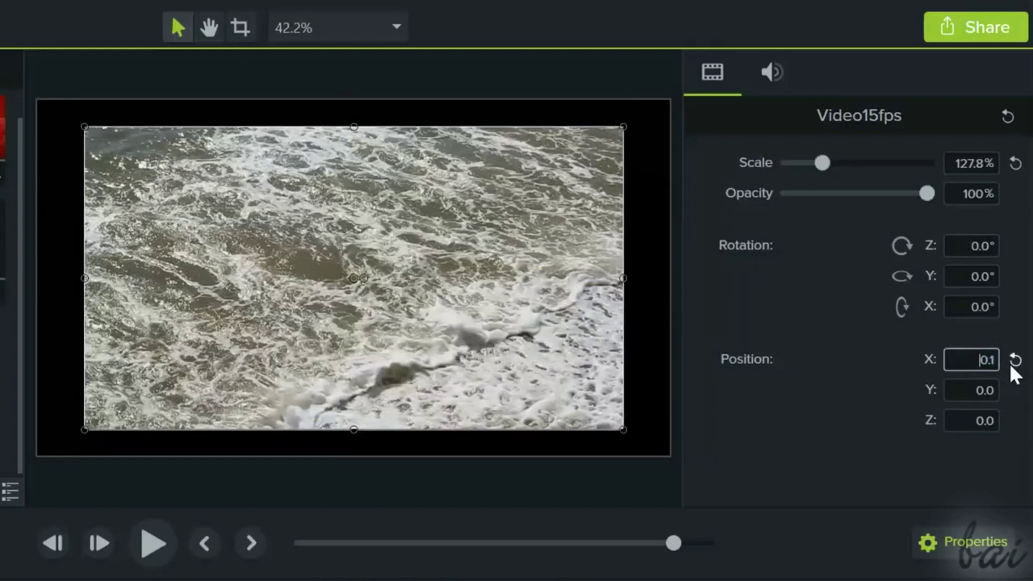
{"action": "key", "text": "Up"}
{"action": "key", "text": "Up"}
{"action": "key", "text": "Up"}
{"action": "key", "text": "Up"}
{"action": "key", "text": "Up"}
{"action": "key", "text": "Up"}
{"action": "key", "text": "Up"}
{"action": "key", "text": "Up"}
{"action": "key", "text": "Up"}
{"action": "key", "text": "Up"}
{"action": "key", "text": "Up"}
{"action": "key", "text": "Up"}
{"action": "key", "text": "Up"}
{"action": "key", "text": "Up"}
{"action": "key", "text": "Up"}
{"action": "key", "text": "Up"}
{"action": "key", "text": "Up"}
{"action": "key", "text": "Up"}
{"action": "key", "text": "Up"}
{"action": "key", "text": "Up"}
{"action": "key", "text": "Down"}
{"action": "key", "text": "Down"}
{"action": "key", "text": "Down"}
{"action": "key", "text": "Down"}
{"action": "key", "text": "Down"}
{"action": "key", "text": "Down"}
{"action": "key", "text": "Down"}
{"action": "key", "text": "Down"}
{"action": "key", "text": "Down"}
{"action": "key", "text": "Down"}
{"action": "key", "text": "Down"}
{"action": "key", "text": "Down"}
{"action": "key", "text": "Down"}
{"action": "key", "text": "Down"}
{"action": "key", "text": "Down"}
{"action": "key", "text": "Down"}
{"action": "key", "text": "Down"}
{"action": "key", "text": "Down"}
{"action": "key", "text": "Down"}
{"action": "key", "text": "Down"}
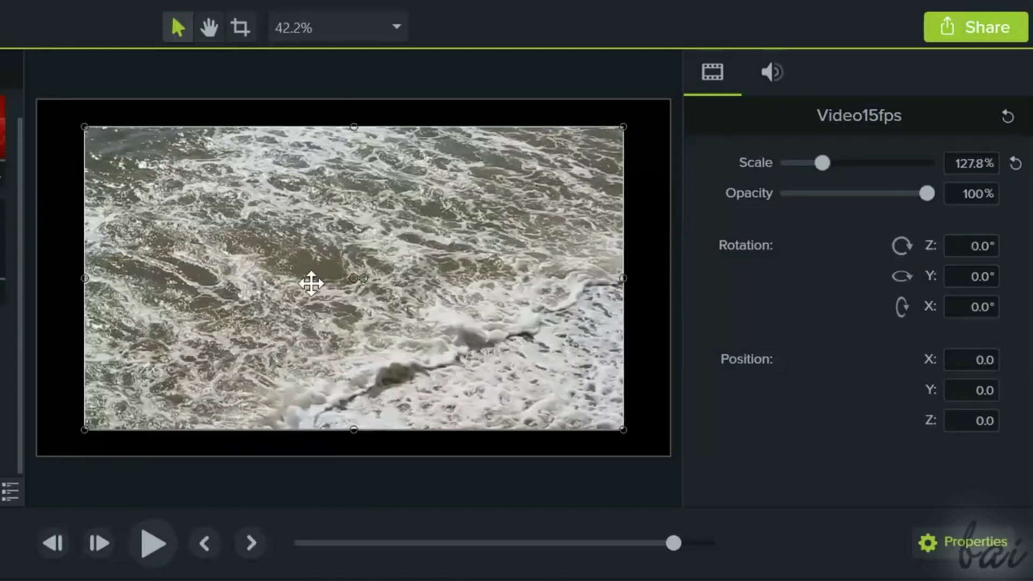
Move, resize and rotate the video directly on the canvas, undoing one resize.
{"action": "left_click_drag", "start_coordinate": [352, 277], "coordinate": [343, 237]}
{"action": "left_click_drag", "start_coordinate": [72, 278], "coordinate": [92, 250]}
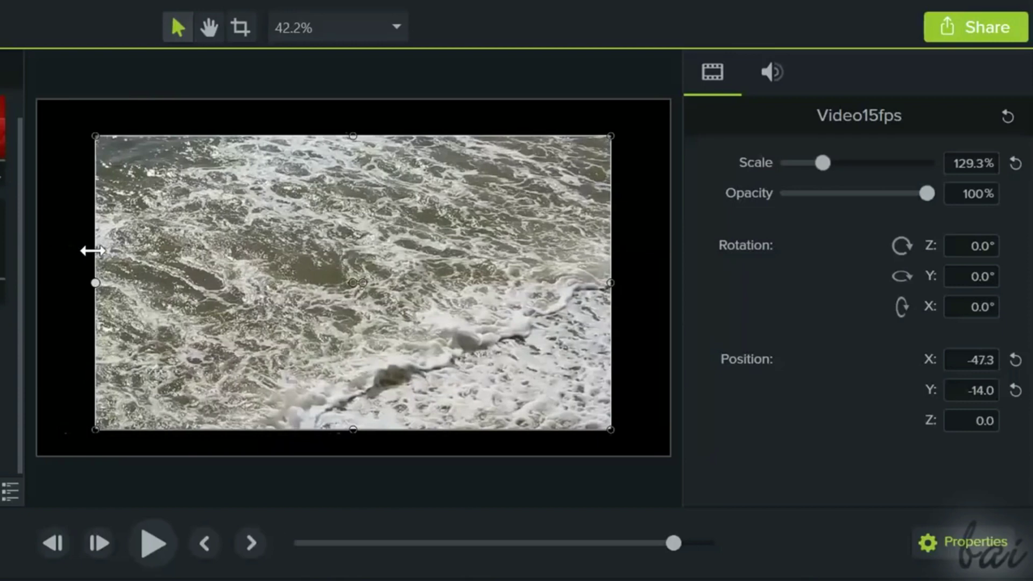
{"action": "key", "text": "ctrl+z"}
{"action": "key", "text": "ctrl+z"}
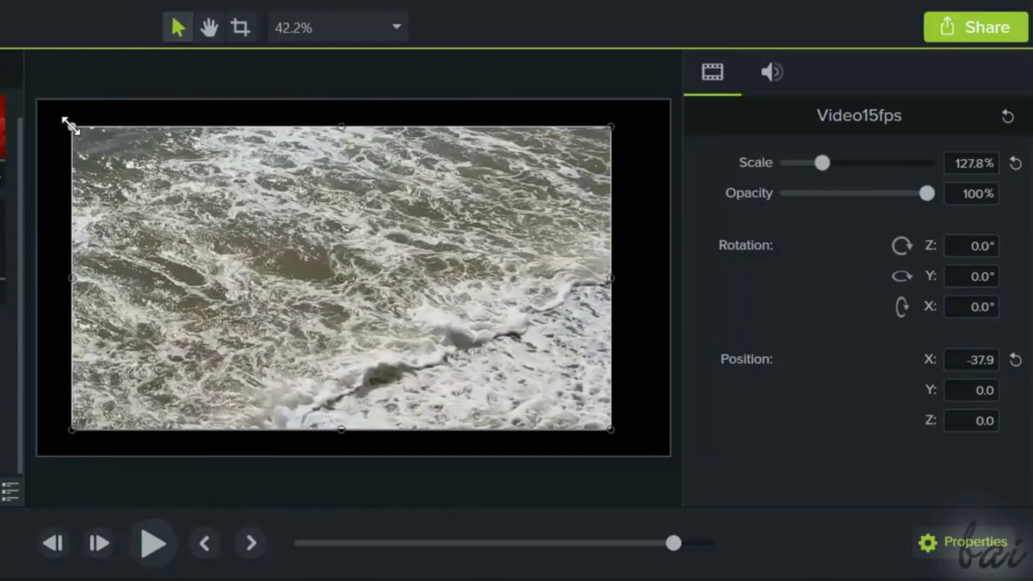
{"action": "left_click_drag", "start_coordinate": [70, 125], "coordinate": [84, 146]}
{"action": "left_click_drag", "start_coordinate": [361, 280], "coordinate": [502, 231]}
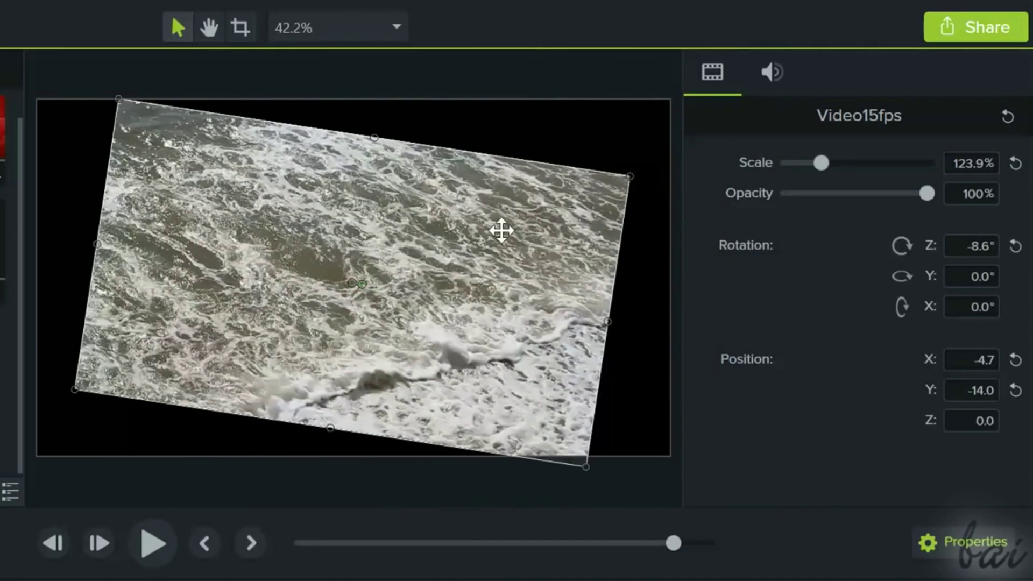
Reset the video to 100% scale, 0° rotation and centred X and Y position.
{"action": "left_click", "coordinate": [1016, 164]}
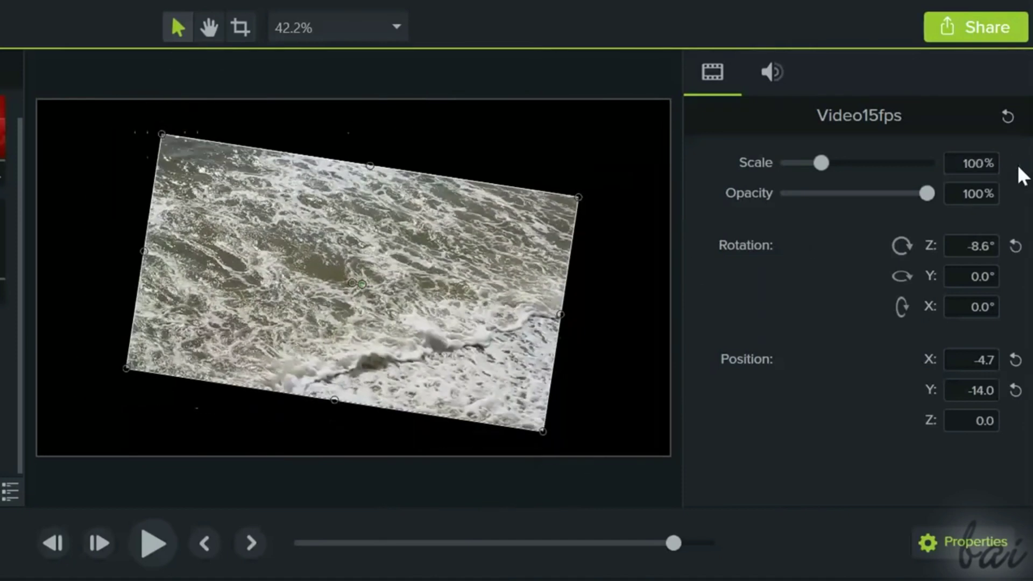
{"action": "left_click", "coordinate": [1015, 246]}
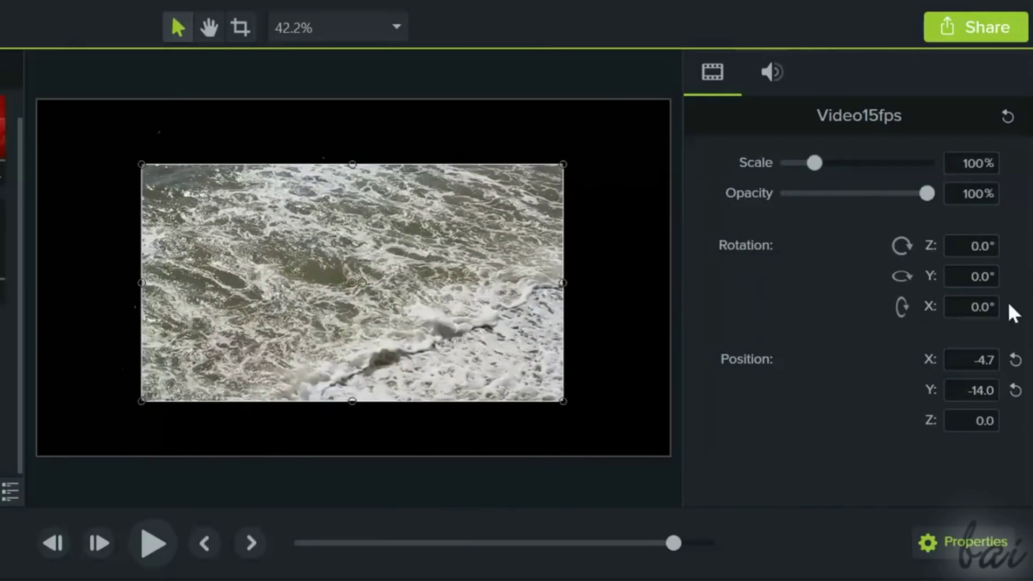
{"action": "left_click", "coordinate": [1015, 362]}
{"action": "left_click", "coordinate": [1015, 392]}
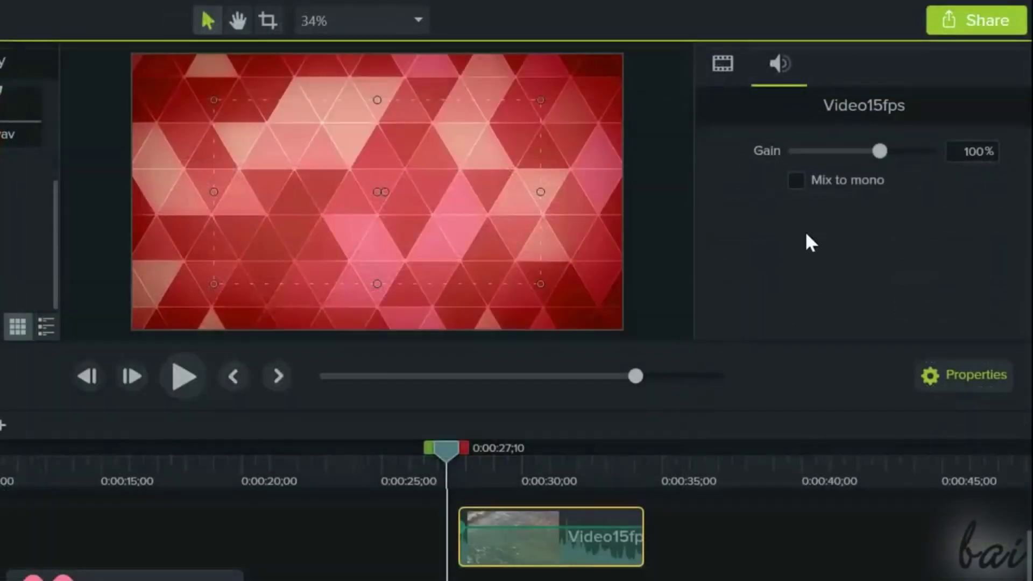
Play the project, lower the clip's audio gain, then raise the Video60fps clip's volume line.
{"action": "left_click", "coordinate": [183, 377]}
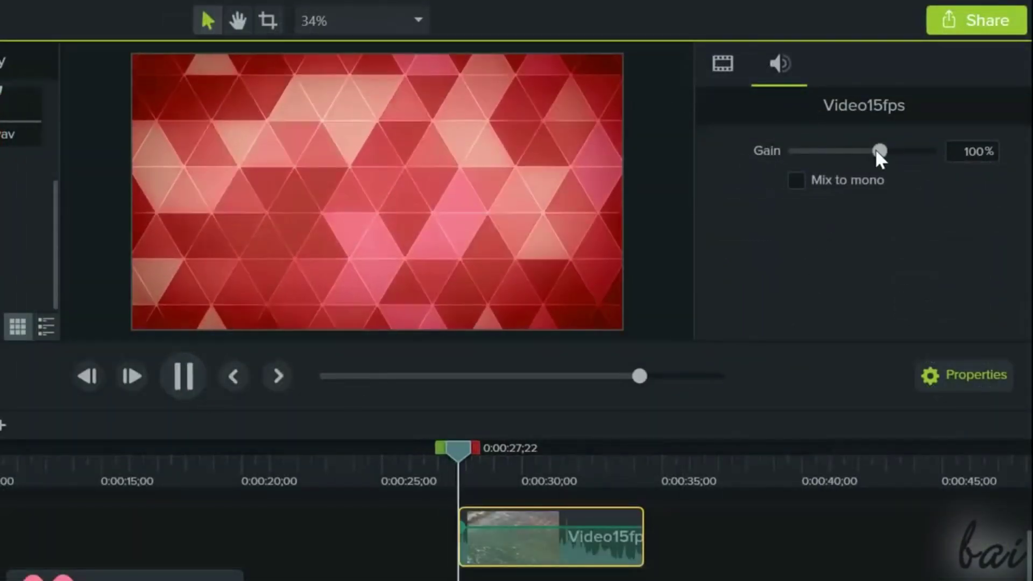
{"action": "left_click_drag", "start_coordinate": [878, 153], "coordinate": [912, 158]}
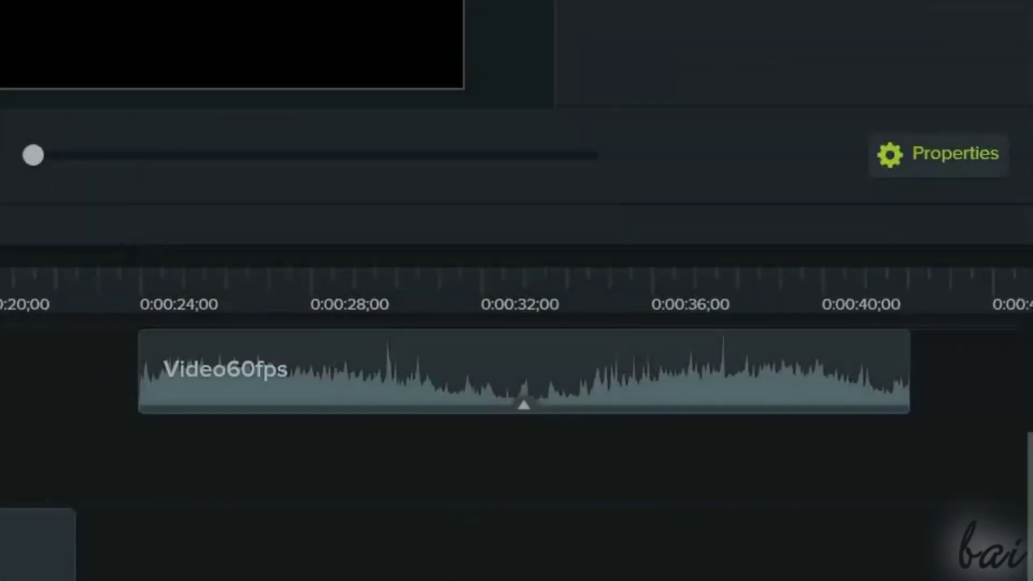
{"action": "left_click", "coordinate": [392, 372]}
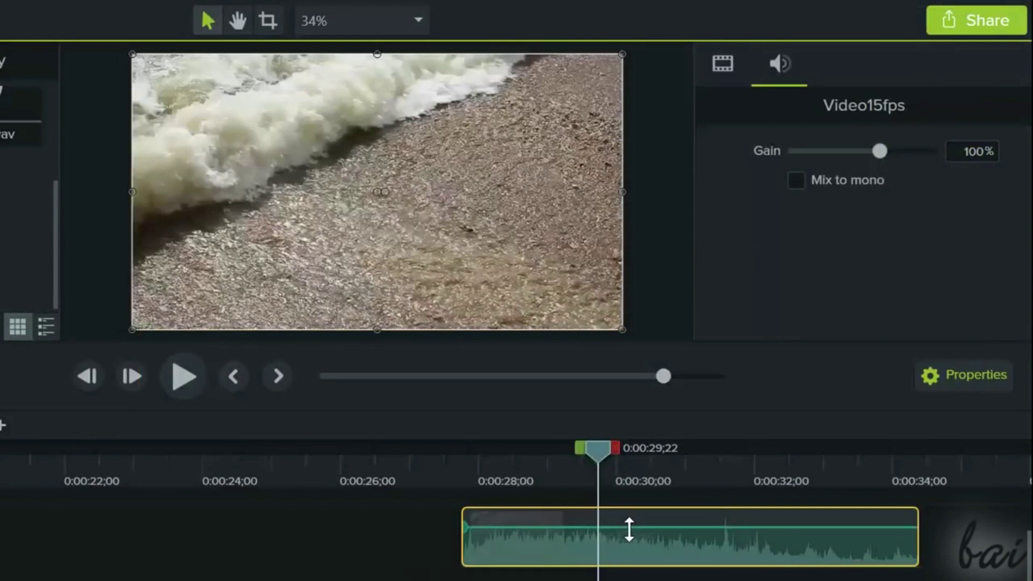
{"action": "mouse_move", "coordinate": [630, 530]}
{"action": "left_mouse_down"}
{"action": "mouse_move", "coordinate": [629, 554]}
{"action": "mouse_move", "coordinate": [634, 512]}
{"action": "left_mouse_up"}
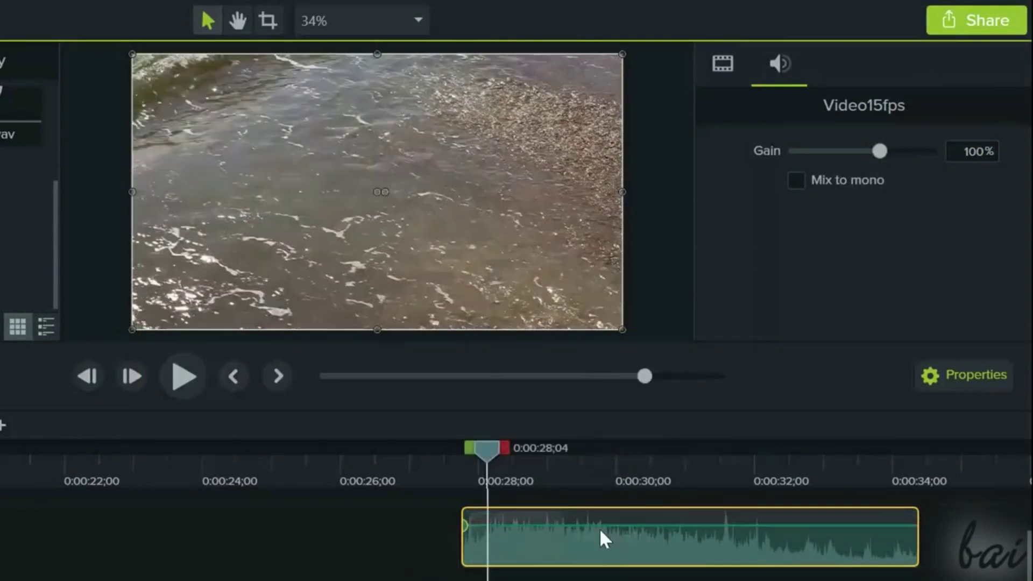
Add two volume points to the clip's audio, drag them to new levels, and play it back.
{"action": "left_click", "coordinate": [565, 525]}
{"action": "left_click", "coordinate": [659, 525]}
{"action": "left_click", "coordinate": [459, 526]}
{"action": "left_click", "coordinate": [465, 526]}
{"action": "left_click_drag", "start_coordinate": [466, 525], "coordinate": [484, 546]}
{"action": "left_click_drag", "start_coordinate": [565, 526], "coordinate": [579, 562]}
{"action": "left_click", "coordinate": [180, 383]}
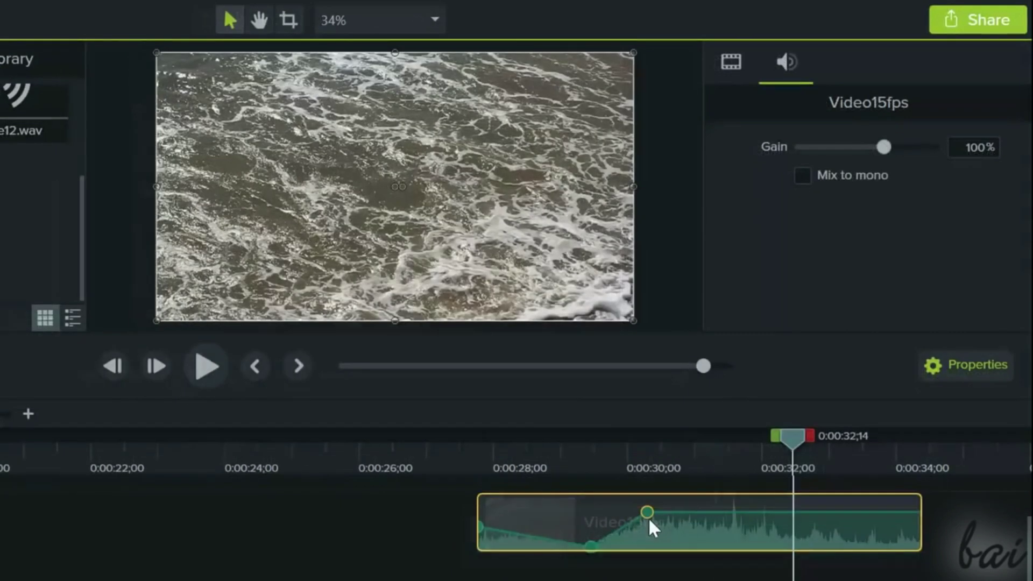
Delete one volume point and return the playhead to about 0:00:27.
{"action": "right_click", "coordinate": [647, 511]}
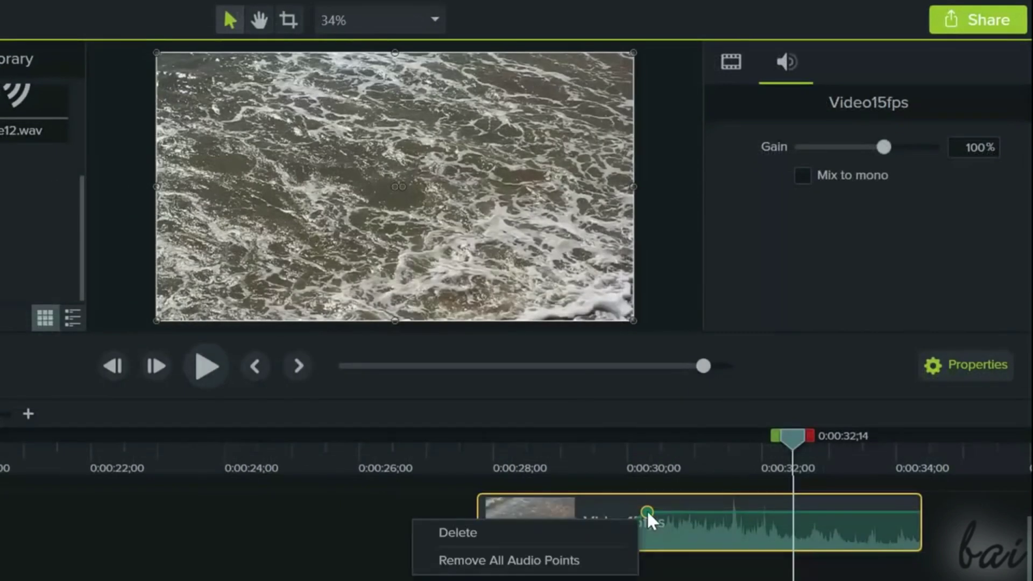
{"action": "left_click", "coordinate": [596, 532]}
{"action": "left_click_drag", "start_coordinate": [795, 439], "coordinate": [473, 473]}
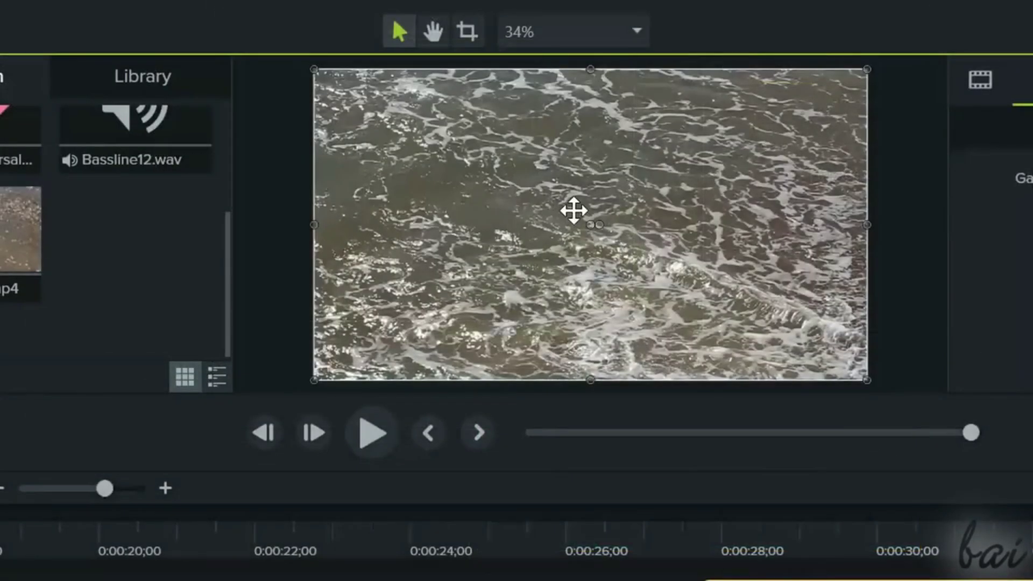
Use the canvas Crop tool to cut the video's top and left edges.
{"action": "left_click", "coordinate": [466, 31]}
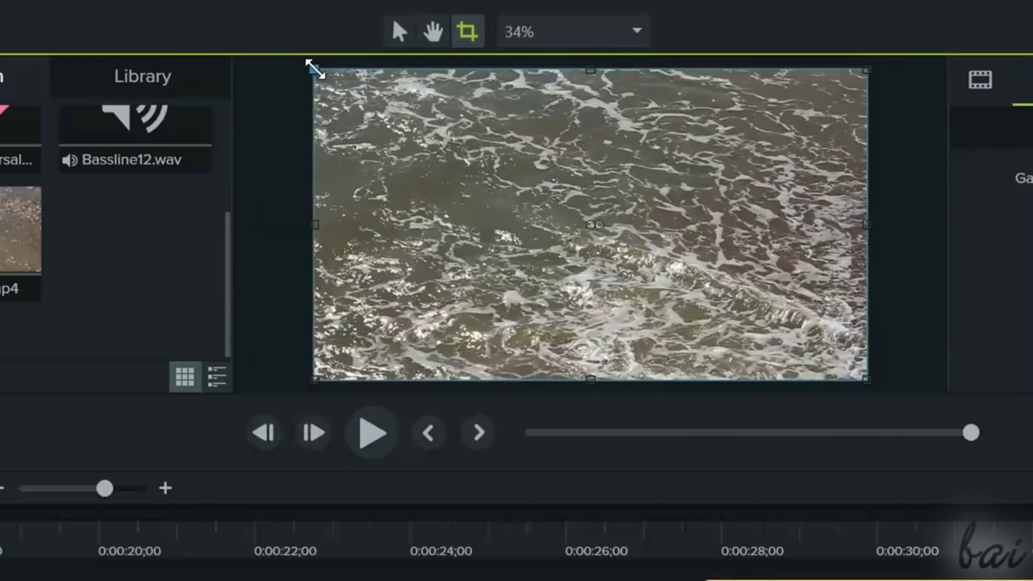
{"action": "left_click_drag", "start_coordinate": [315, 70], "coordinate": [323, 127]}
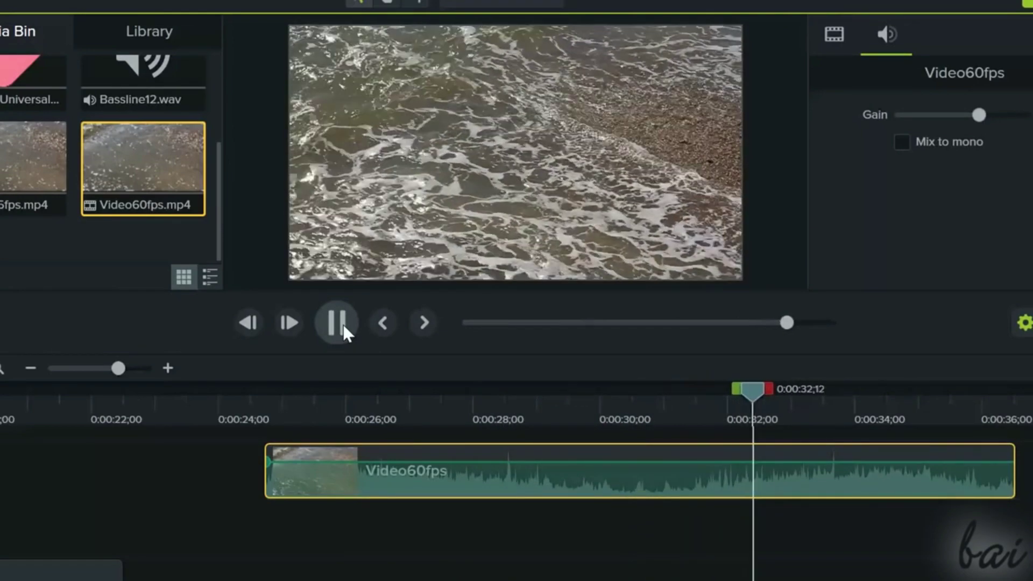
Add Clip Speed to Video60fps, drag it to 2.02x, and play the sped-up clip.
{"action": "left_click", "coordinate": [337, 323]}
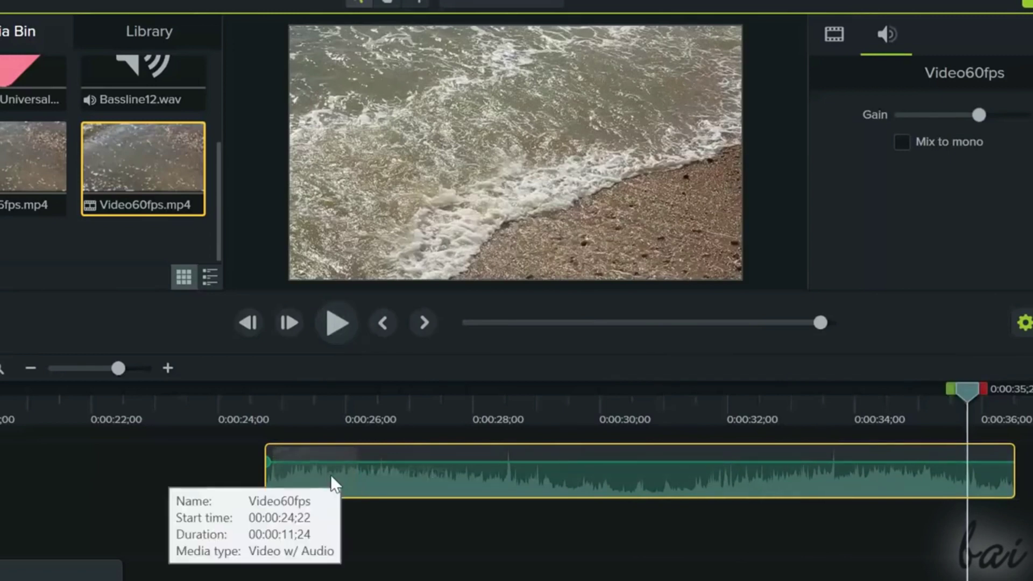
{"action": "right_click", "coordinate": [330, 475]}
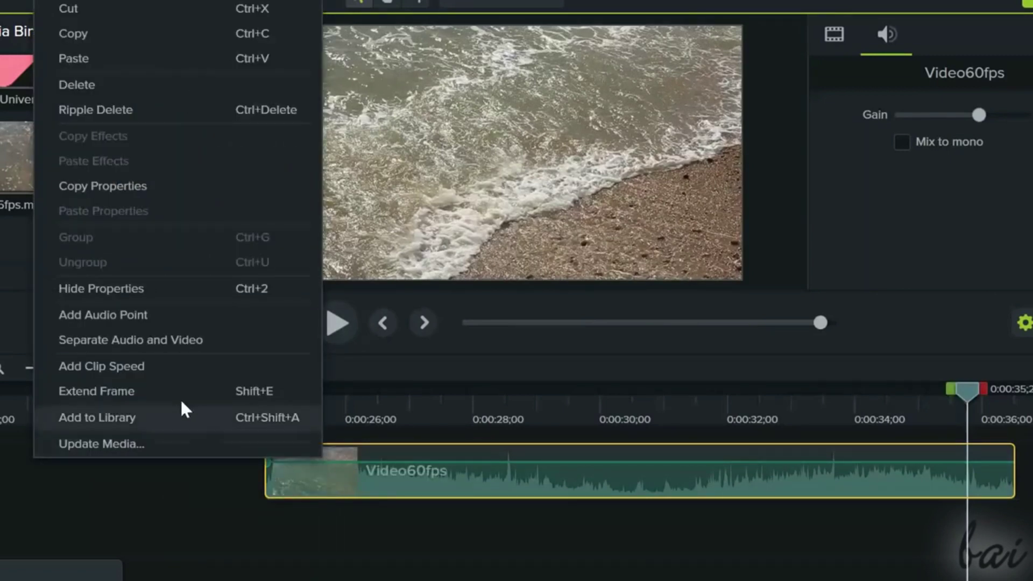
{"action": "left_click", "coordinate": [148, 368]}
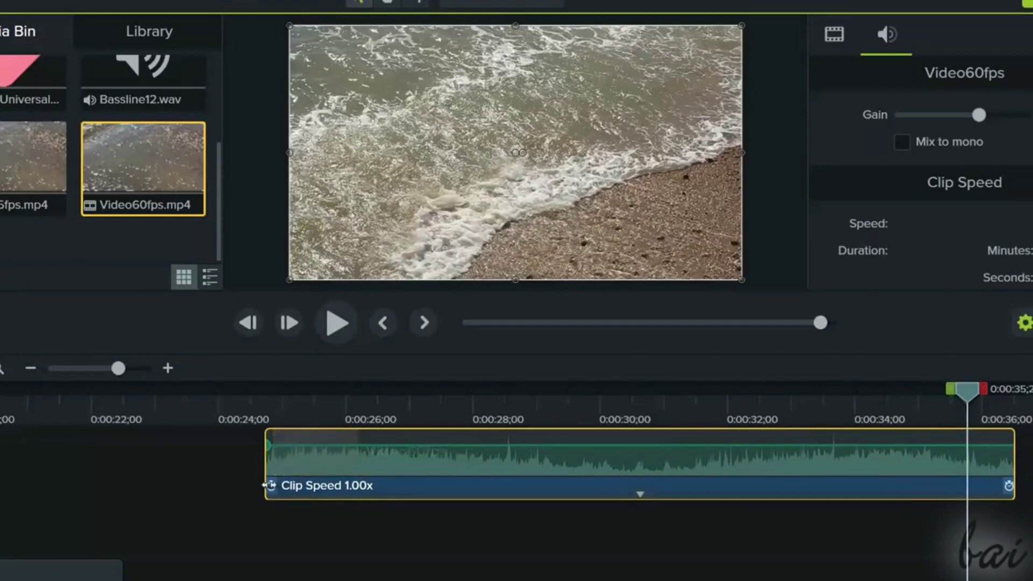
{"action": "left_click_drag", "start_coordinate": [265, 486], "coordinate": [583, 502]}
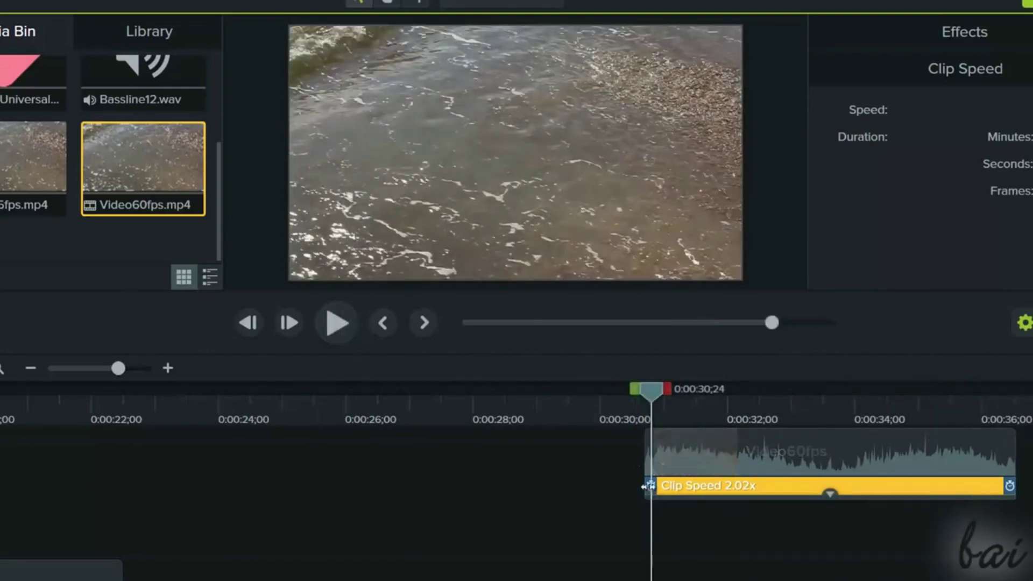
{"action": "left_click_drag", "start_coordinate": [644, 486], "coordinate": [186, 490]}
{"action": "key", "text": "space"}
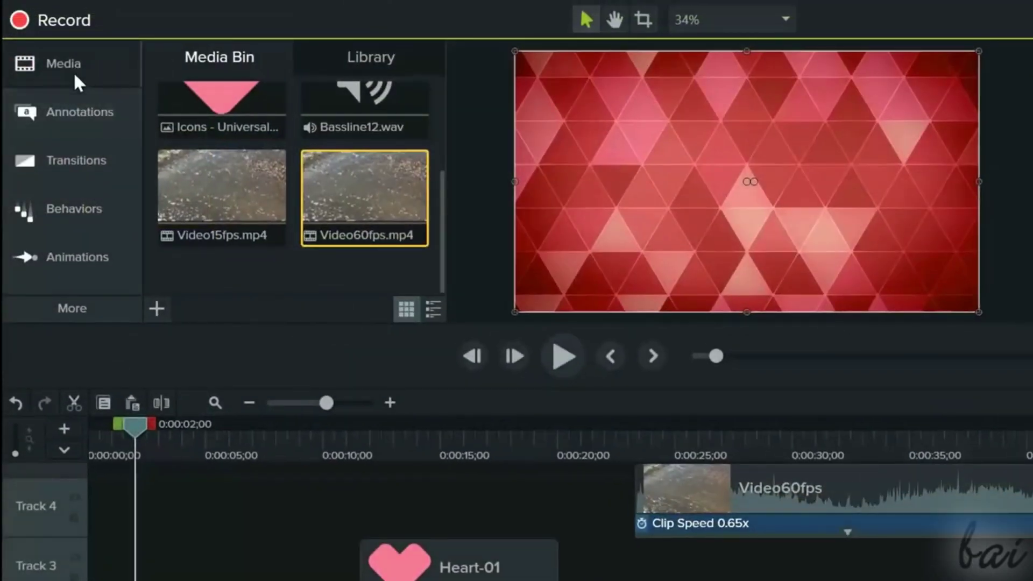
Browse the Annotations, Transitions, Behaviors, Animations and More panels.
{"action": "left_click", "coordinate": [75, 113]}
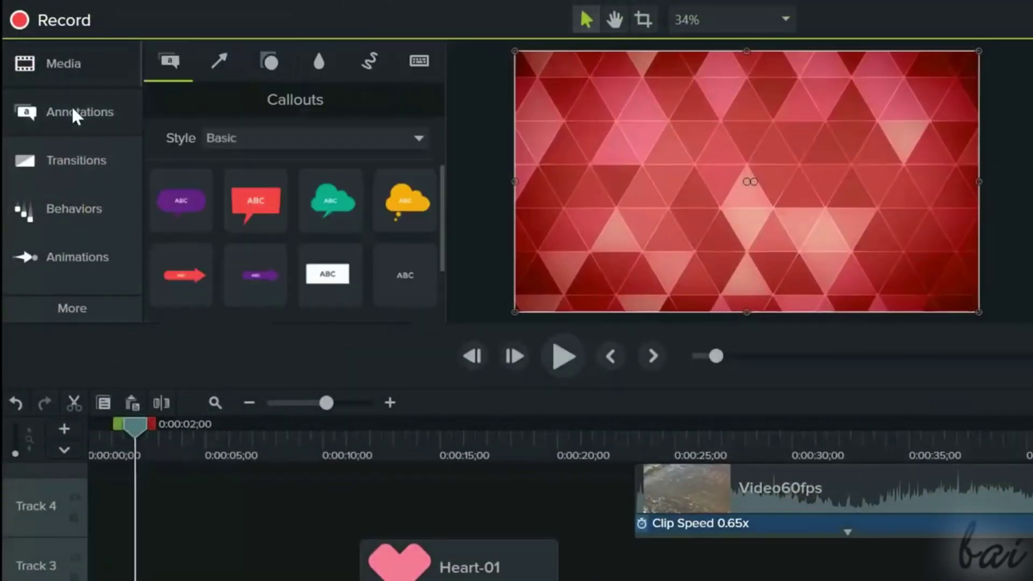
{"action": "left_click", "coordinate": [84, 157]}
{"action": "left_click", "coordinate": [86, 207]}
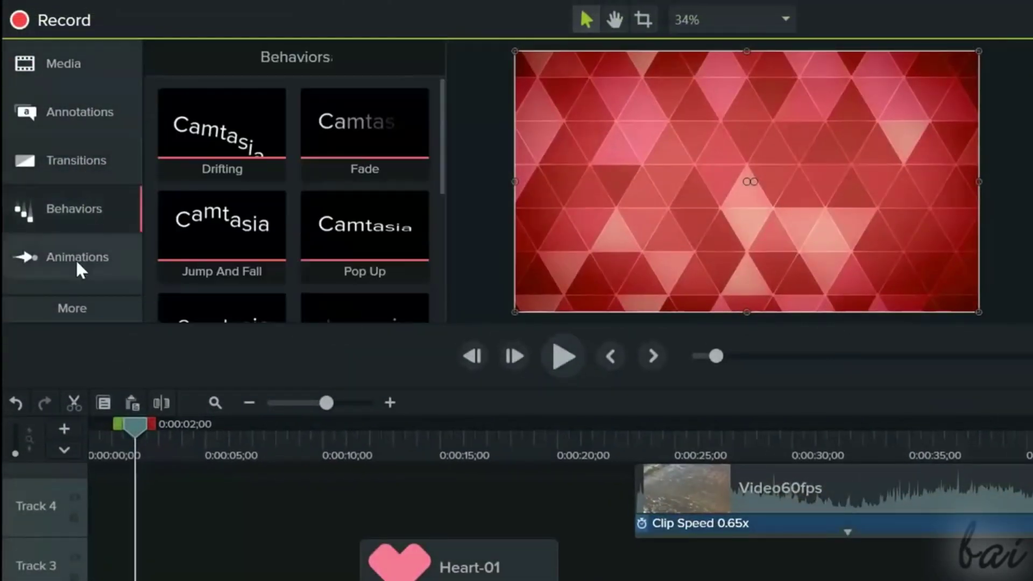
{"action": "left_click", "coordinate": [78, 264]}
{"action": "left_click", "coordinate": [75, 314]}
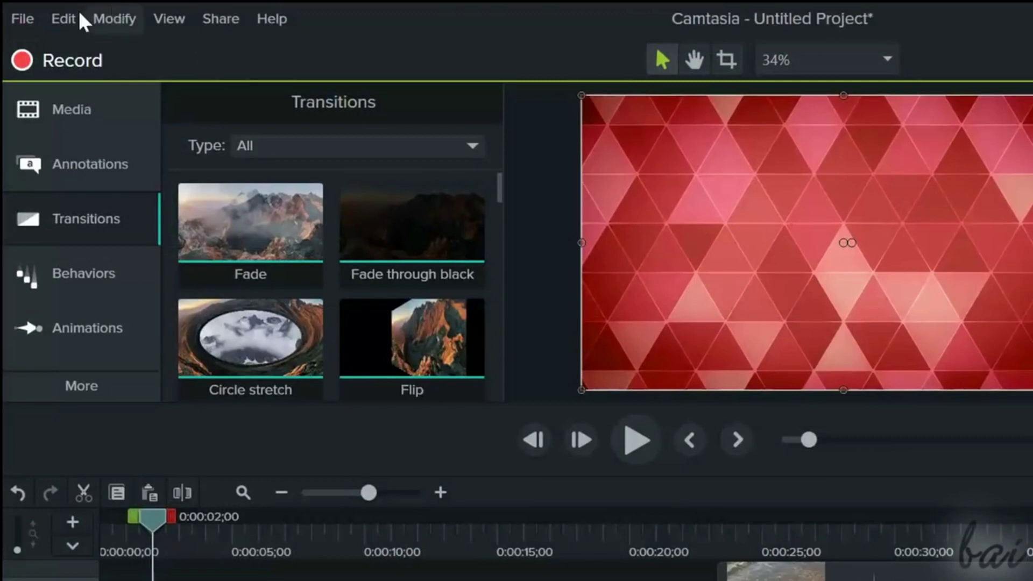
Start File > Save As and begin renaming the project 'MyP'.
{"action": "left_click", "coordinate": [20, 16]}
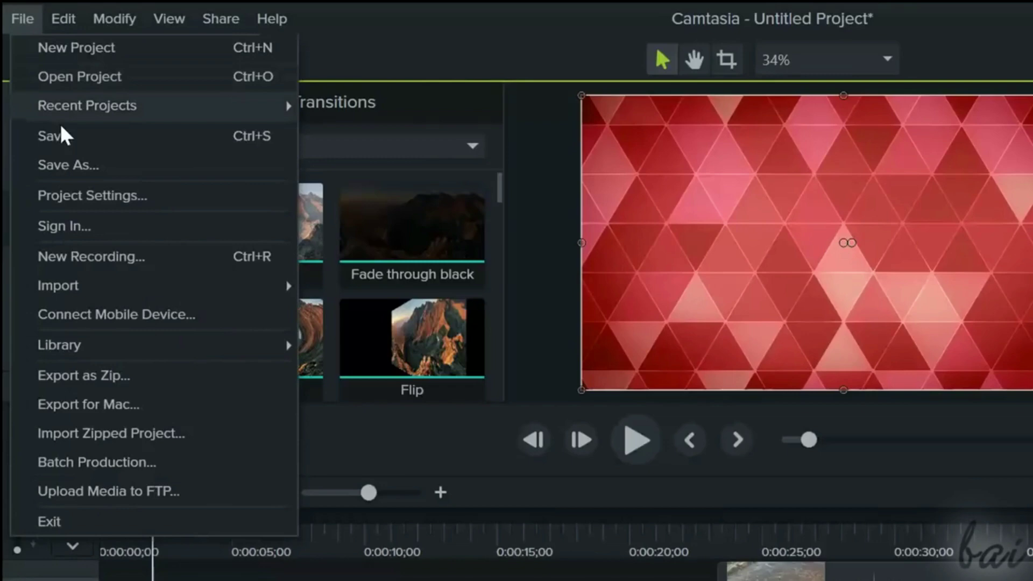
{"action": "left_click", "coordinate": [76, 163]}
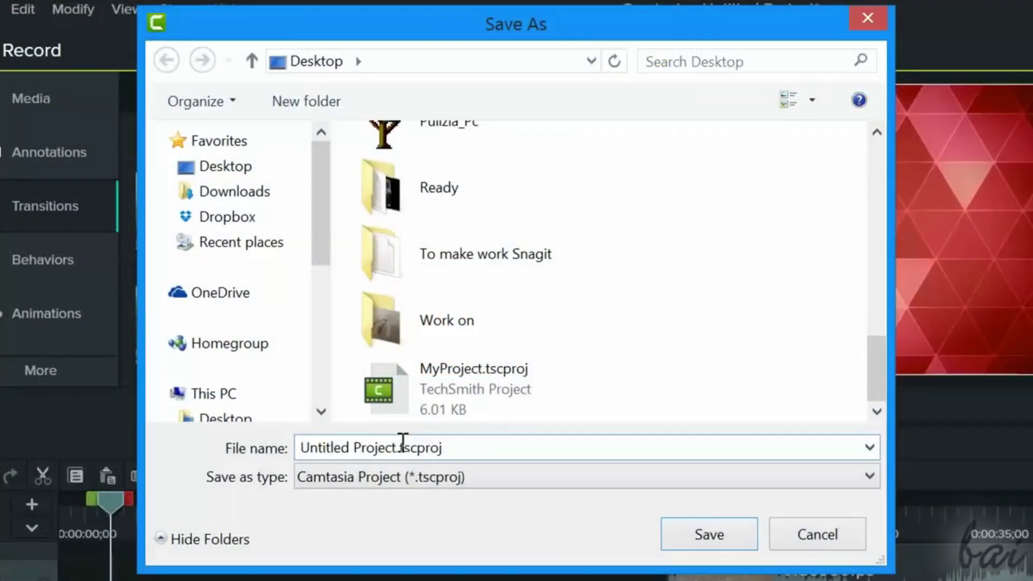
{"action": "type", "text": "MyP"}
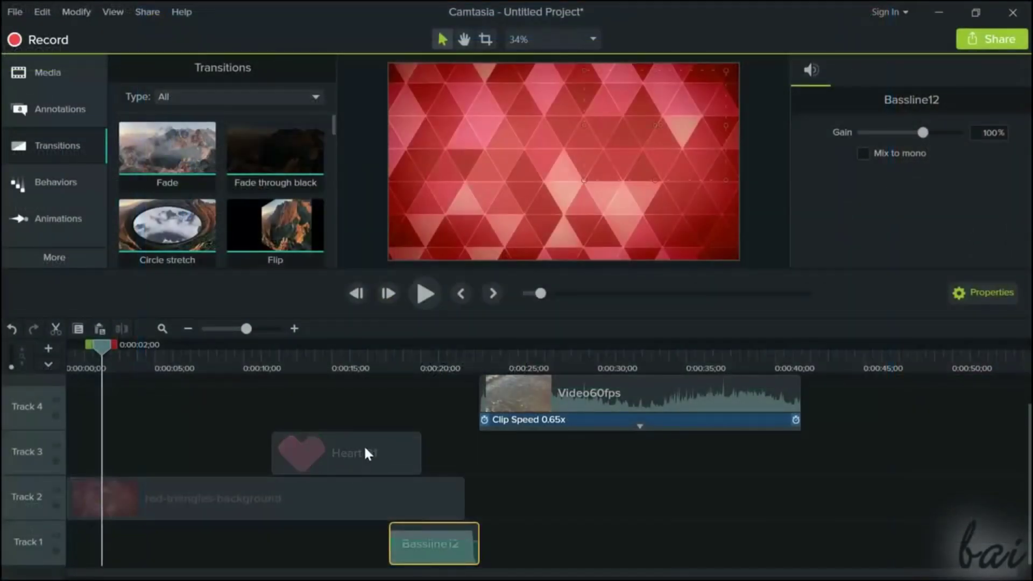
{"action": "left_click", "coordinate": [364, 444]}
Select Video60fps and produce a local file with custom MP4 Smart Player settings.
{"action": "left_click", "coordinate": [283, 485]}
{"action": "left_click", "coordinate": [625, 389]}
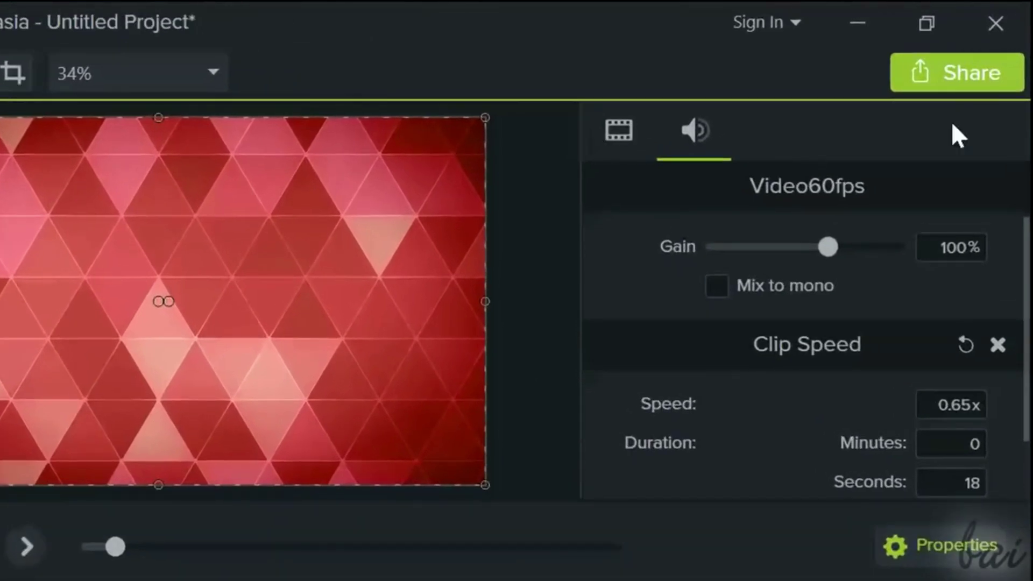
{"action": "left_click", "coordinate": [994, 63]}
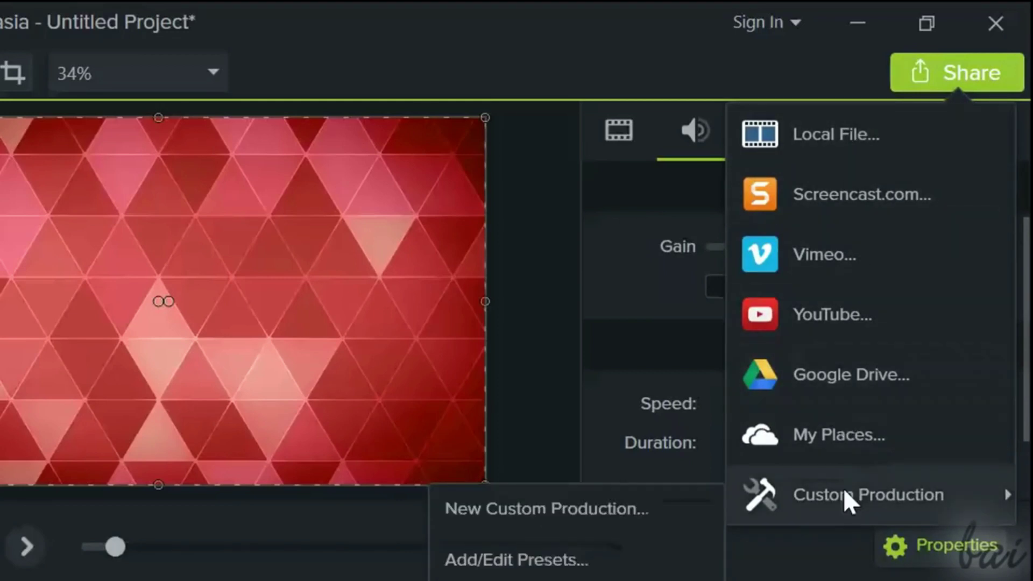
{"action": "left_click", "coordinate": [831, 135]}
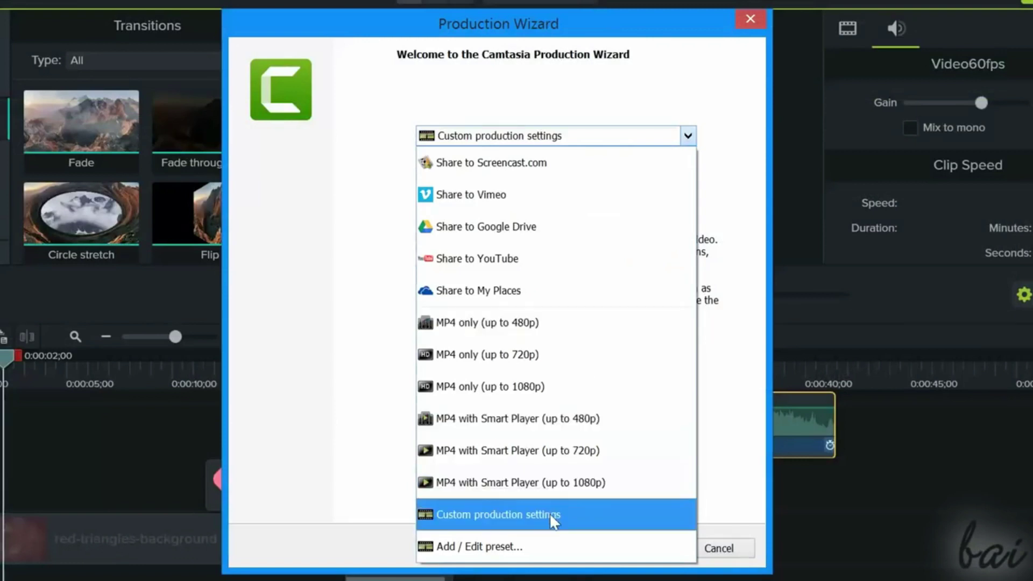
{"action": "left_click", "coordinate": [563, 516]}
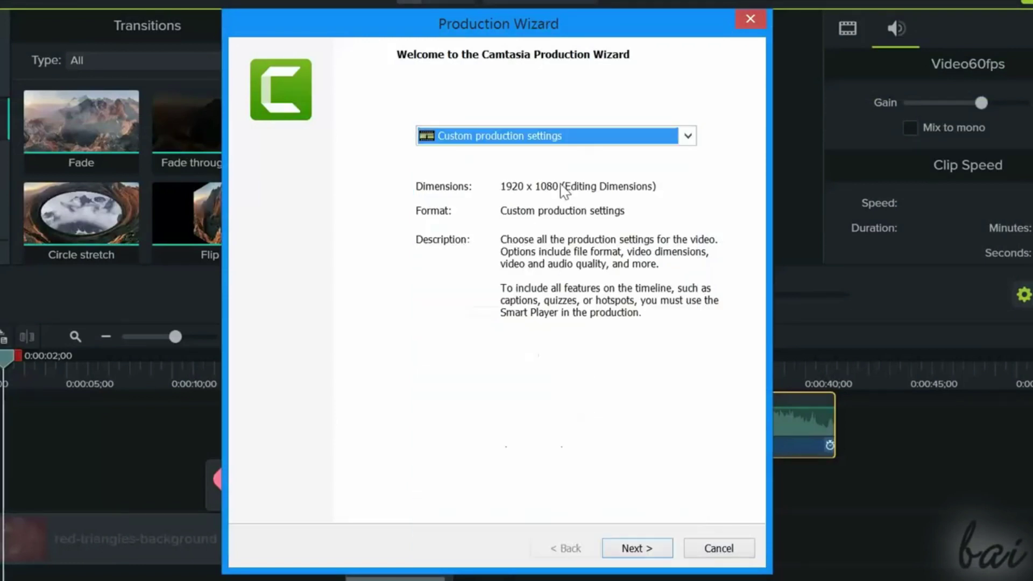
{"action": "left_click", "coordinate": [655, 545]}
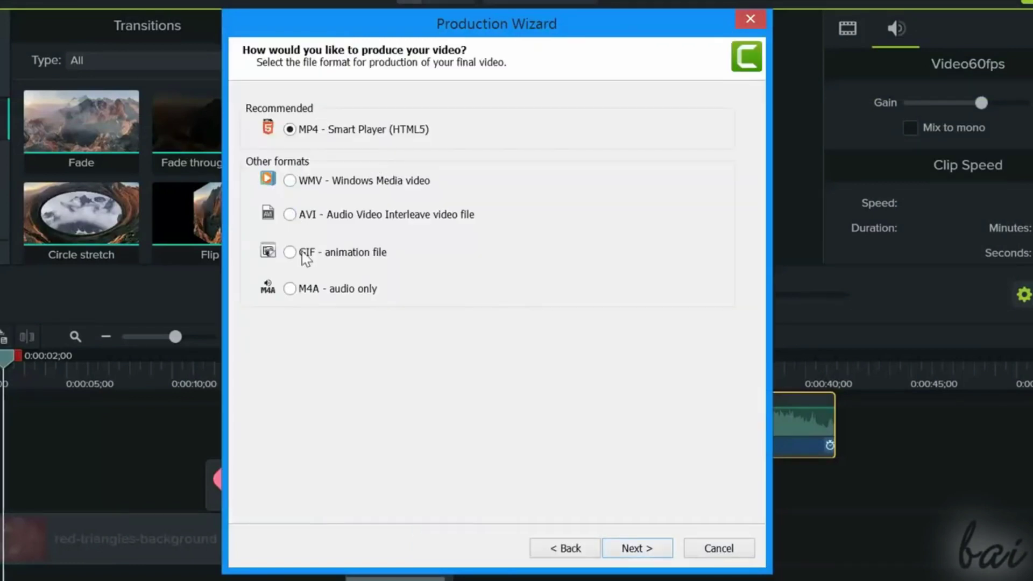
{"action": "left_click", "coordinate": [653, 550]}
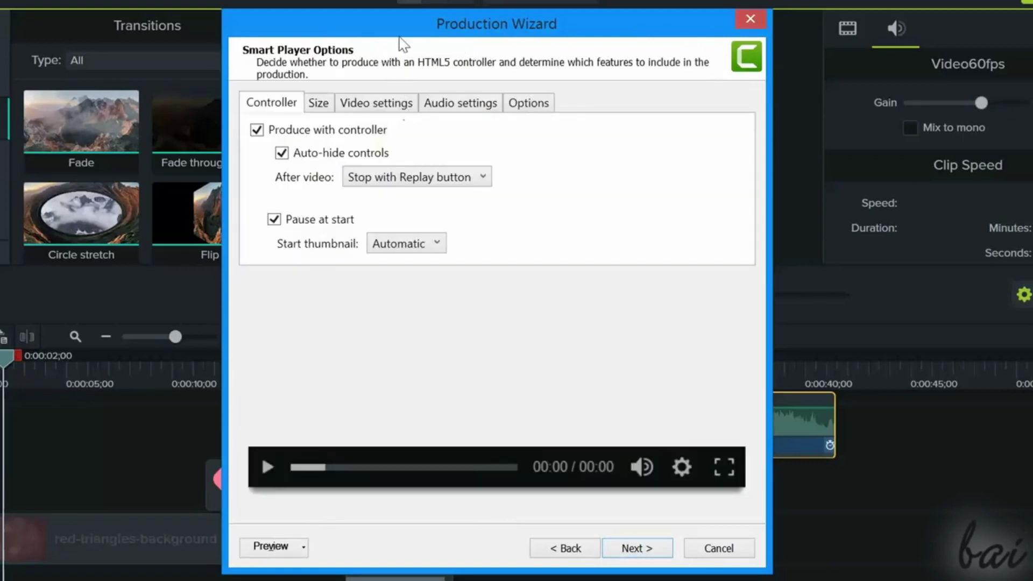
Review the size and encoding options, keeping the frame rate at 30.
{"action": "left_click", "coordinate": [318, 102]}
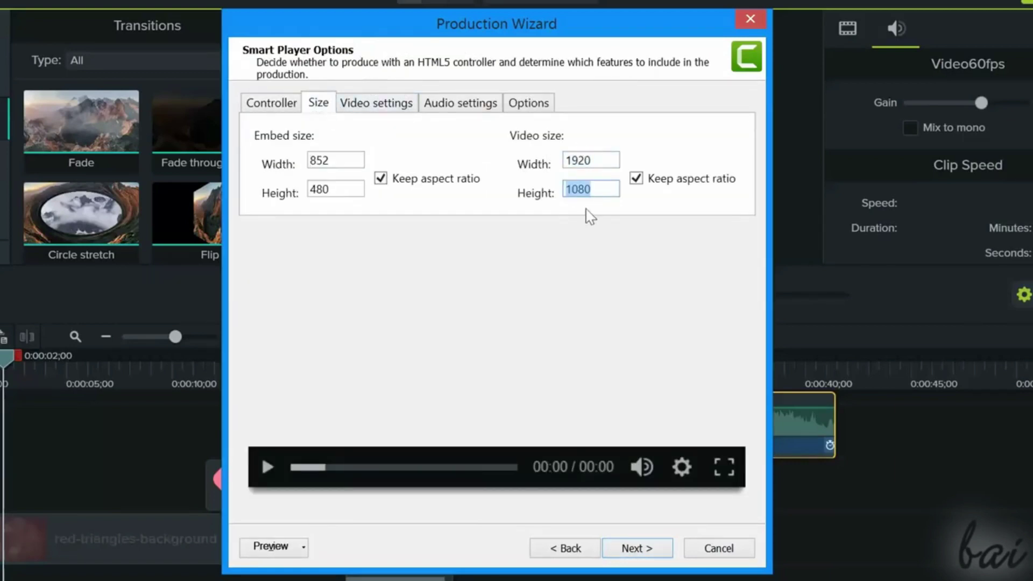
{"action": "left_click", "coordinate": [402, 106]}
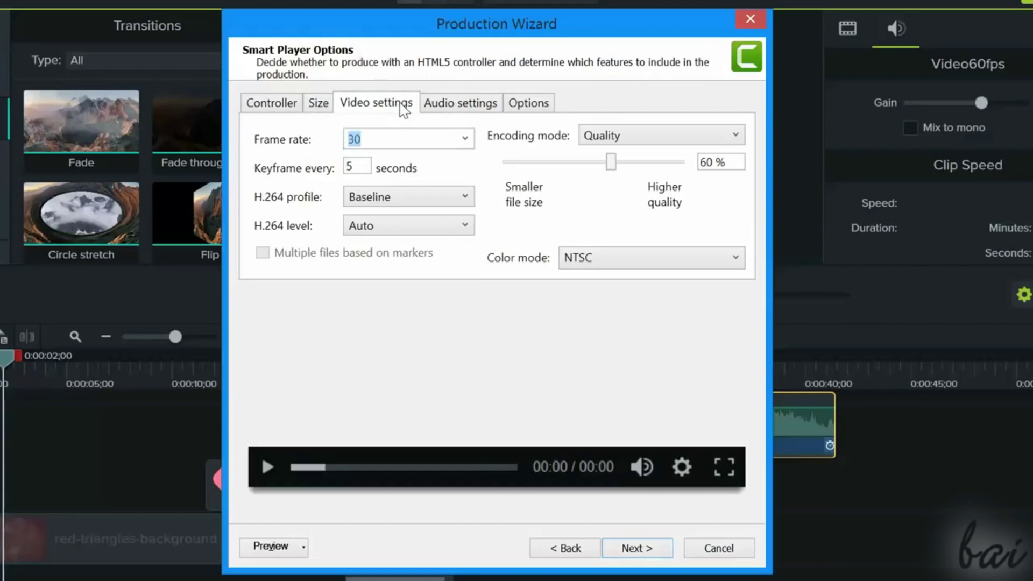
{"action": "left_click", "coordinate": [408, 139]}
{"action": "left_click", "coordinate": [384, 314]}
{"action": "left_click", "coordinate": [678, 138]}
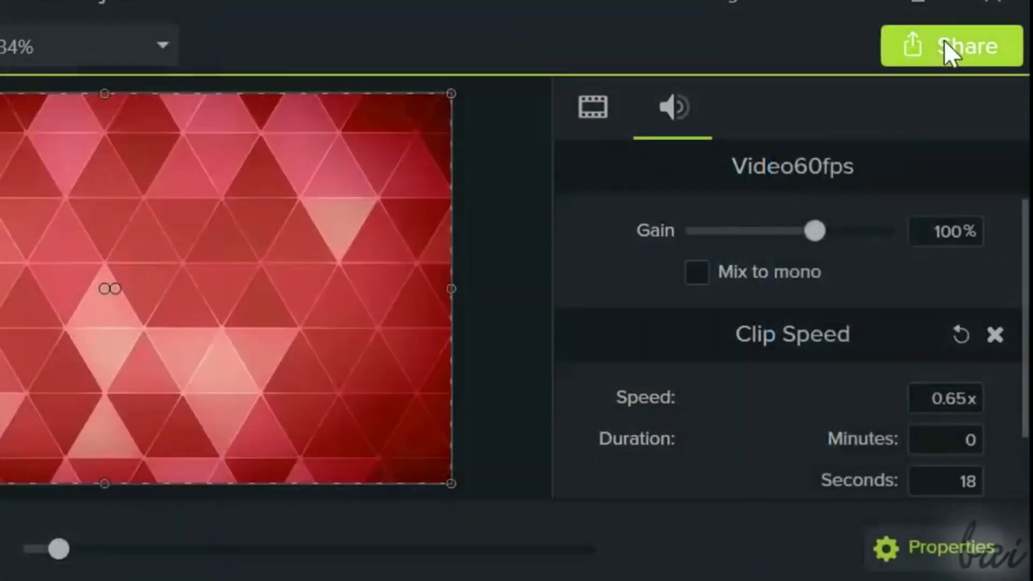
Try sharing to Vimeo, then resize the screen recorder's recording area.
{"action": "left_click", "coordinate": [944, 40]}
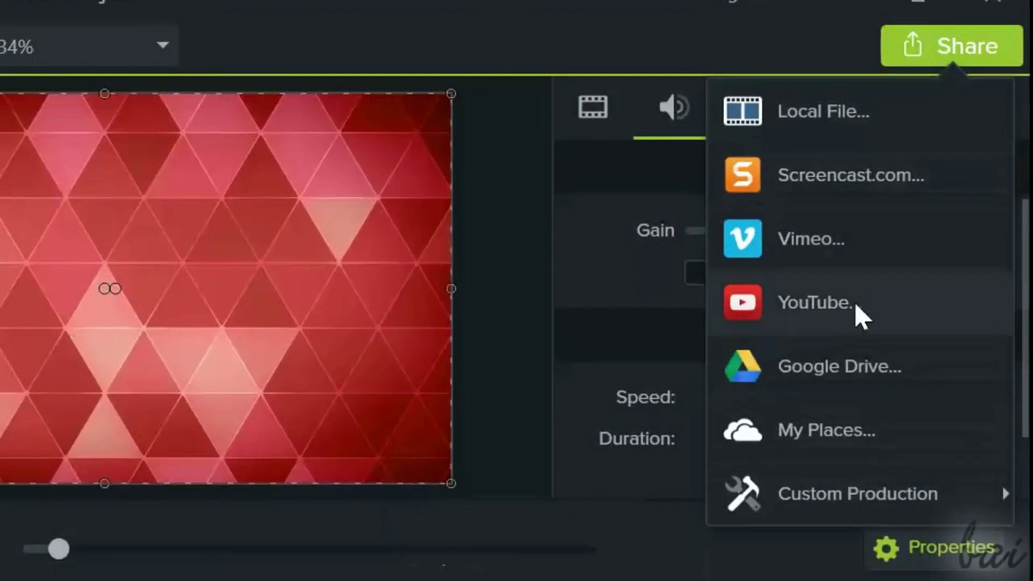
{"action": "left_click", "coordinate": [812, 238]}
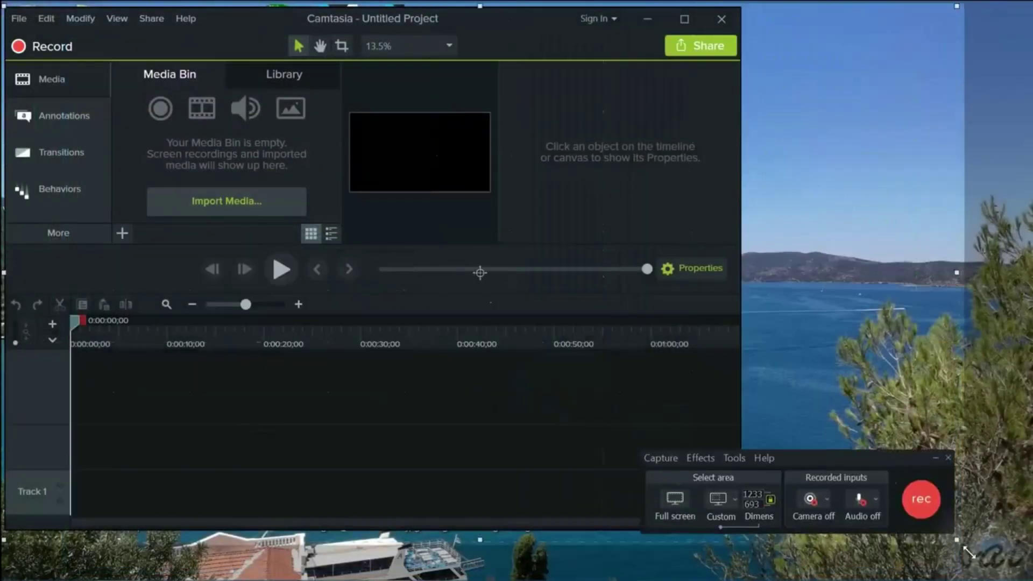
{"action": "left_click_drag", "start_coordinate": [968, 551], "coordinate": [647, 351]}
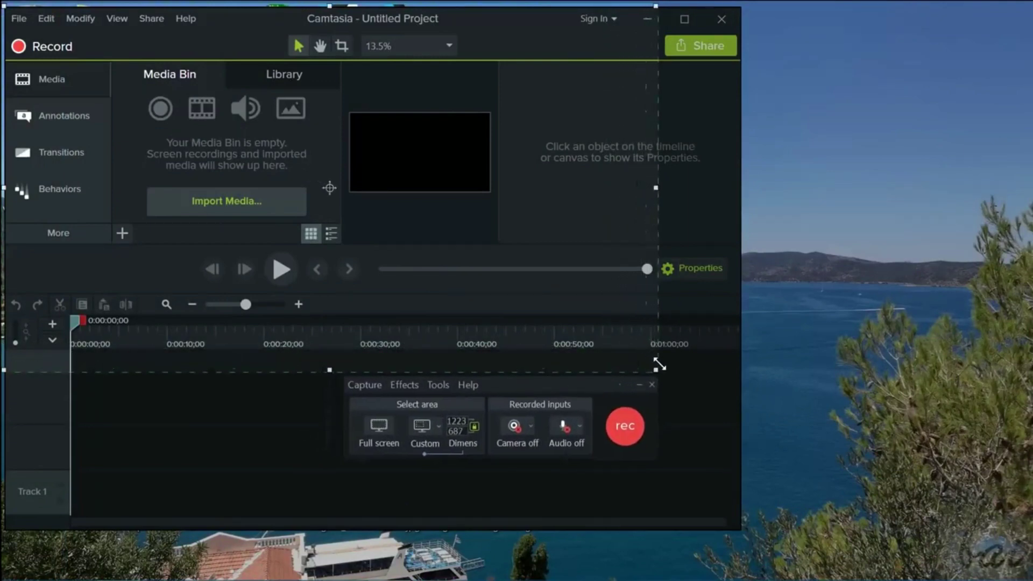
{"action": "left_click_drag", "start_coordinate": [660, 365], "coordinate": [625, 344]}
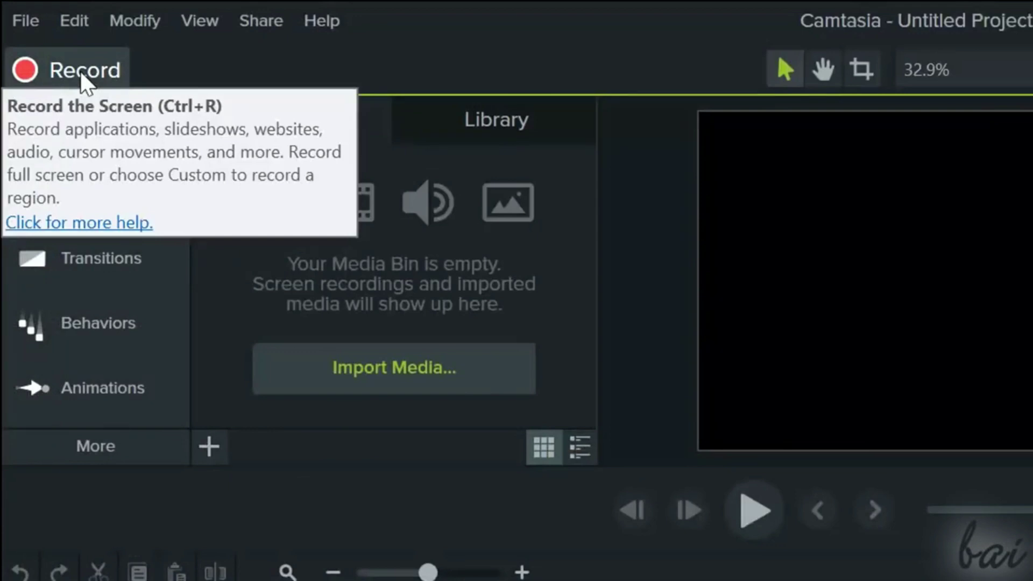
Launch the Camtasia Recorder and switch it to a custom capture area.
{"action": "left_click", "coordinate": [80, 71]}
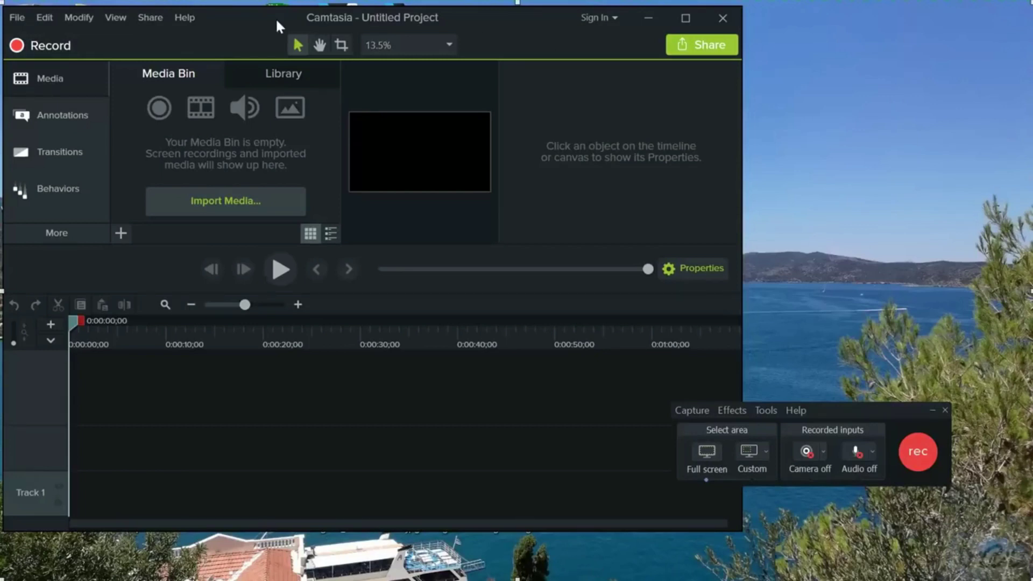
{"action": "left_click", "coordinate": [752, 457]}
Reshape the custom capture area and its width and height fields, then go back to Full screen.
{"action": "left_click_drag", "start_coordinate": [687, 386], "coordinate": [655, 382]}
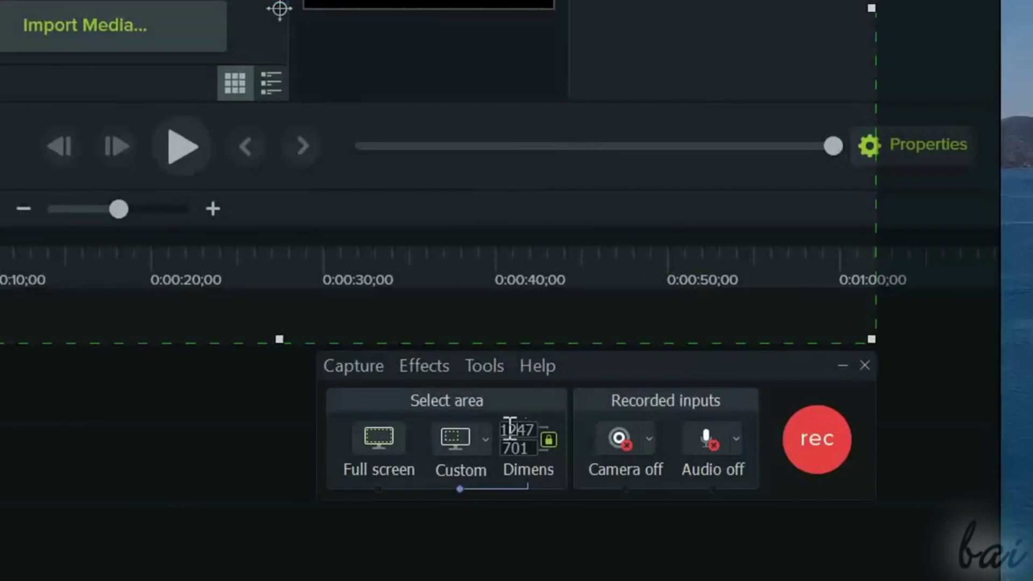
{"action": "double_click", "coordinate": [509, 429]}
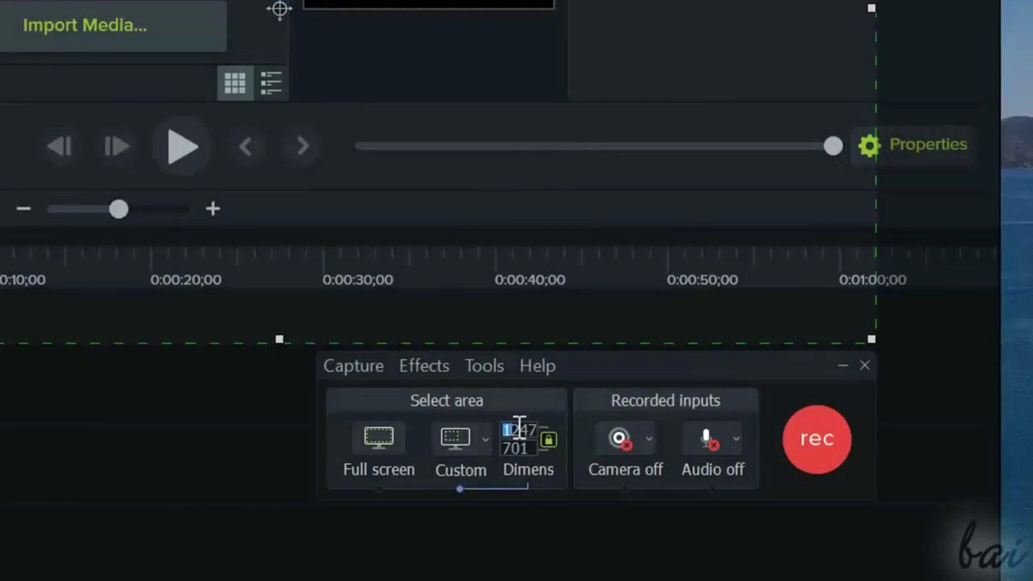
{"action": "double_click", "coordinate": [531, 445]}
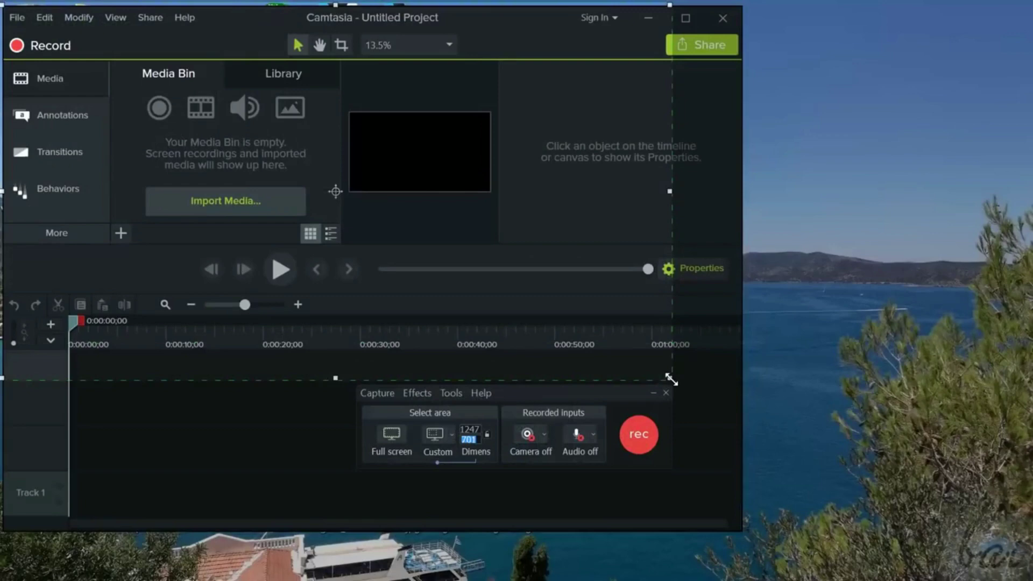
{"action": "left_click_drag", "start_coordinate": [672, 379], "coordinate": [300, 413]}
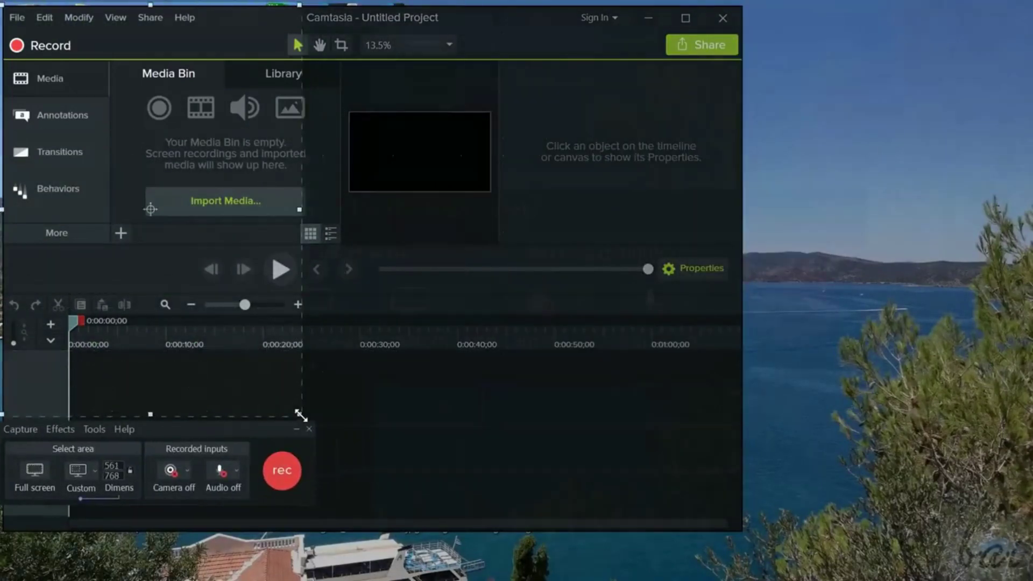
{"action": "left_click", "coordinate": [34, 468]}
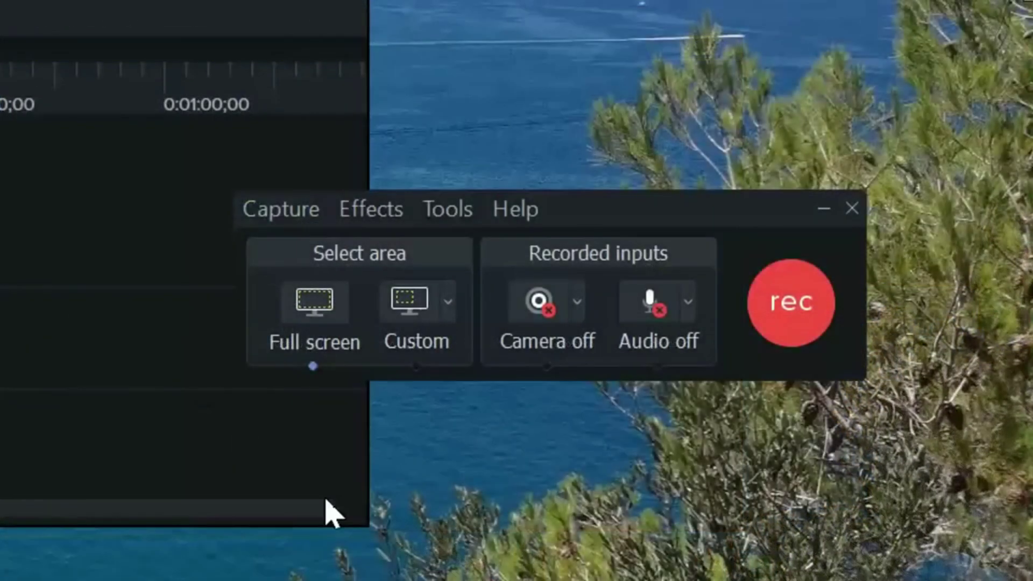
Turn on webcam recording and browse the Cursor Effects, Annotations and Behaviors panels.
{"action": "left_click", "coordinate": [542, 322]}
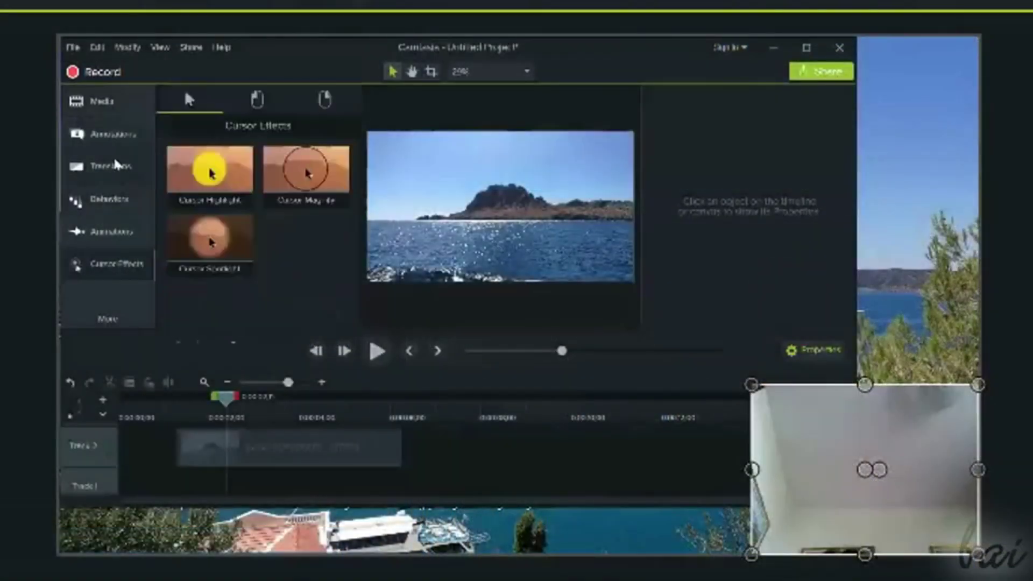
{"action": "left_click", "coordinate": [107, 200]}
{"action": "left_click", "coordinate": [110, 134]}
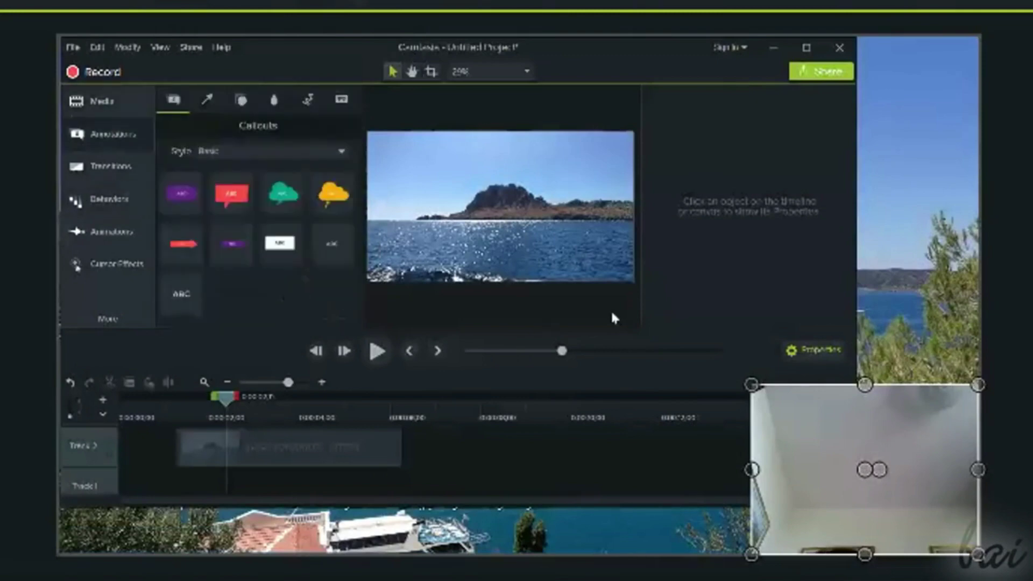
{"action": "left_click", "coordinate": [108, 199]}
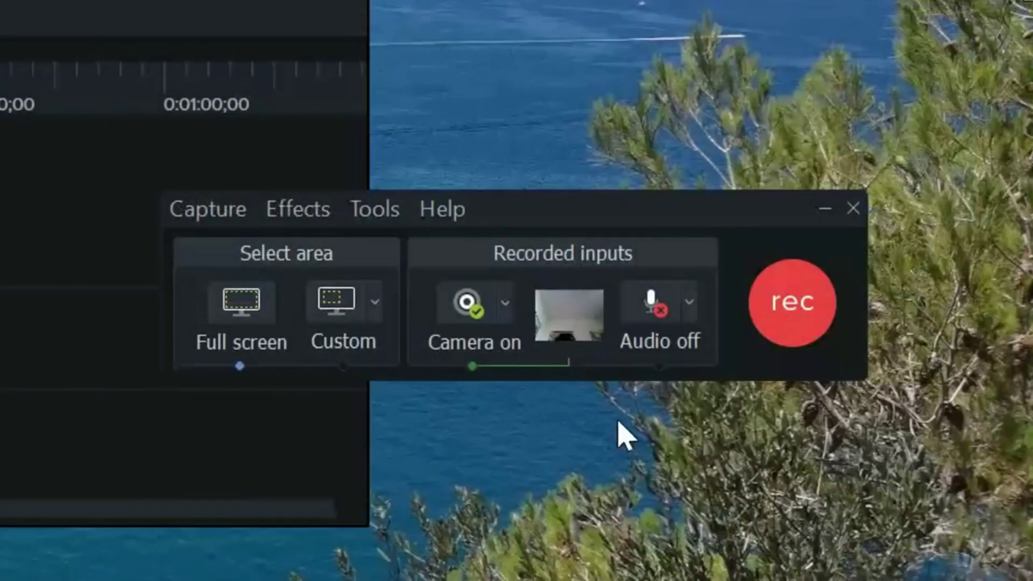
Toggle microphone audio, add system audio as a source, and lower the recording level.
{"action": "left_click", "coordinate": [662, 328]}
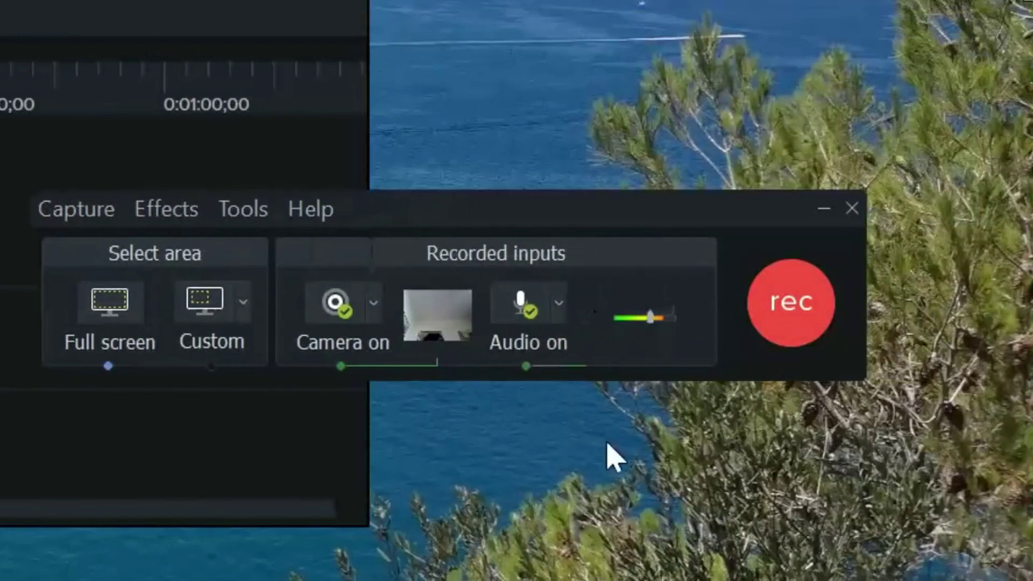
{"action": "left_click", "coordinate": [530, 321]}
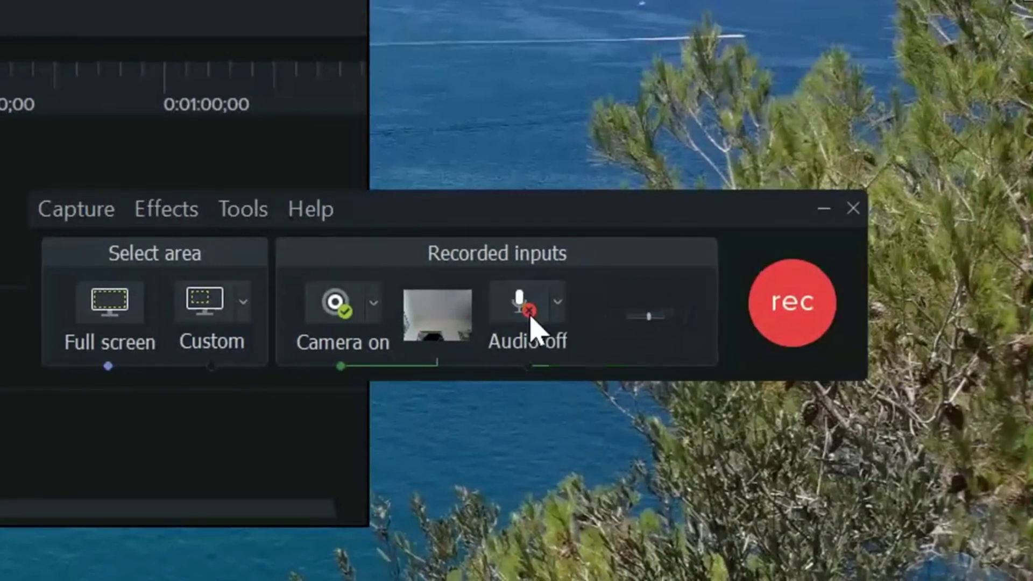
{"action": "left_click", "coordinate": [652, 323]}
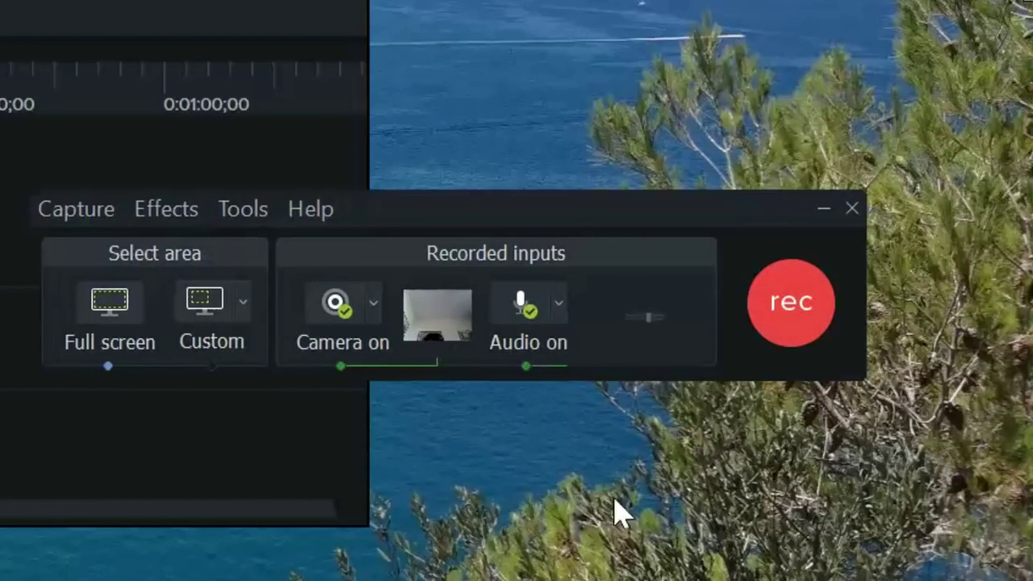
{"action": "left_click", "coordinate": [561, 310]}
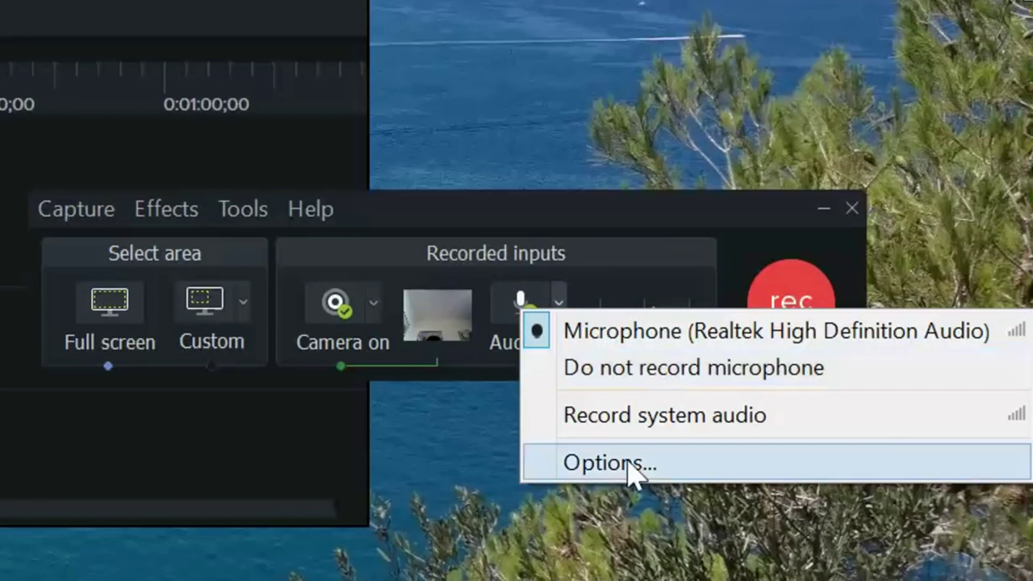
{"action": "left_click", "coordinate": [621, 418]}
{"action": "left_click_drag", "start_coordinate": [655, 312], "coordinate": [639, 326]}
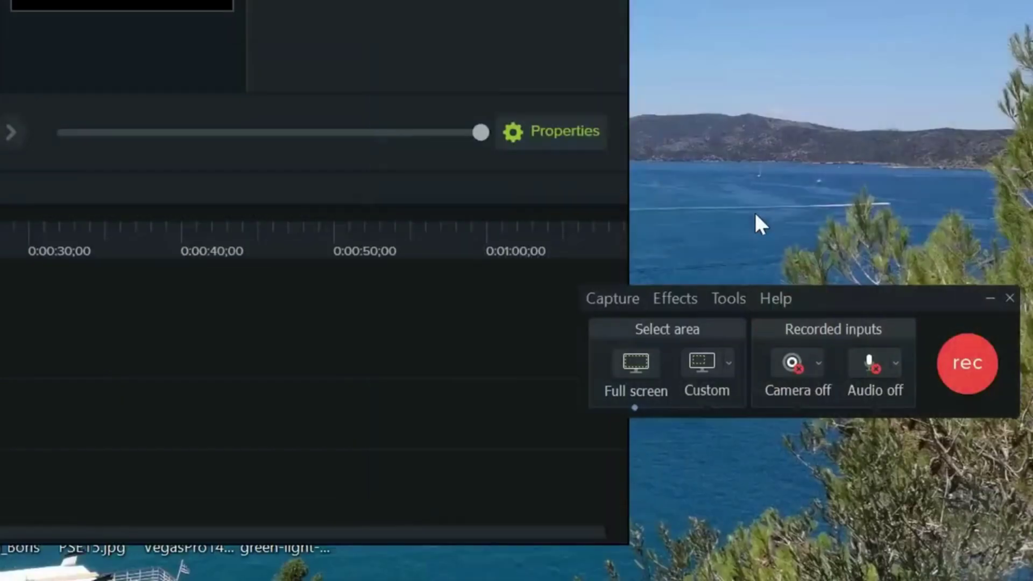
{"action": "left_click", "coordinate": [736, 298]}
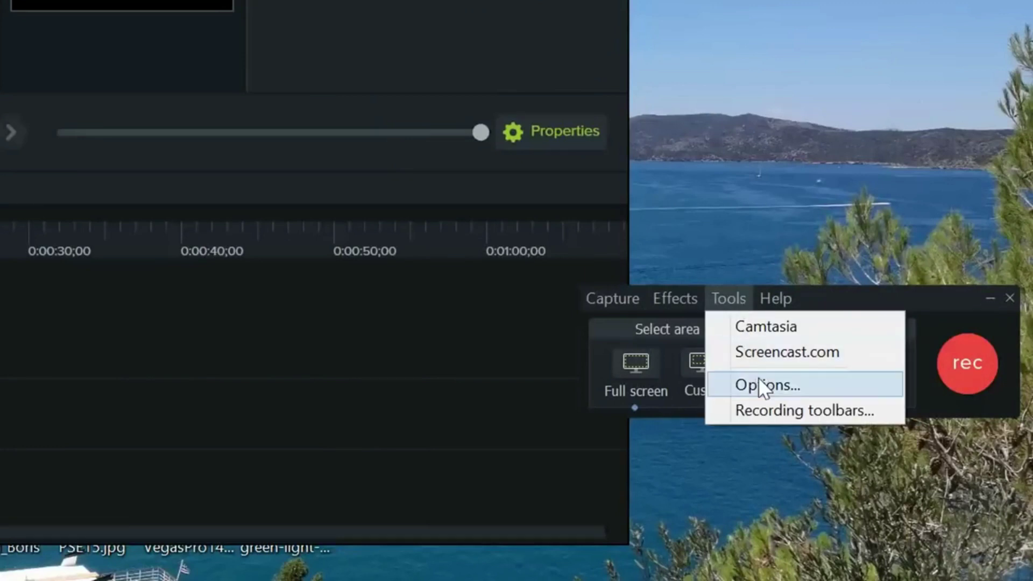
In the recorder Options, switch the Record format to .avi and then back to .trec.
{"action": "left_click", "coordinate": [772, 386]}
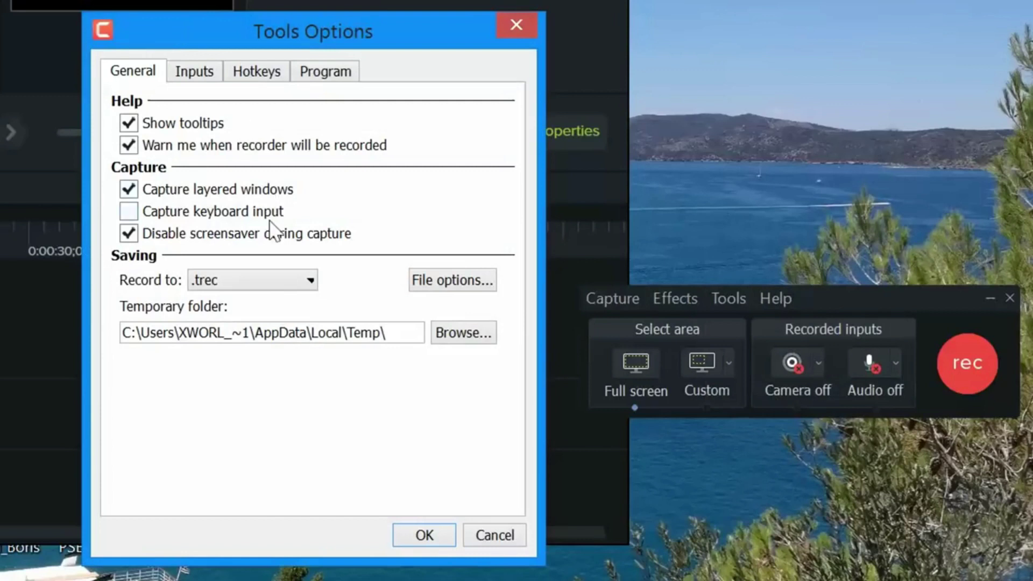
{"action": "left_click", "coordinate": [308, 275]}
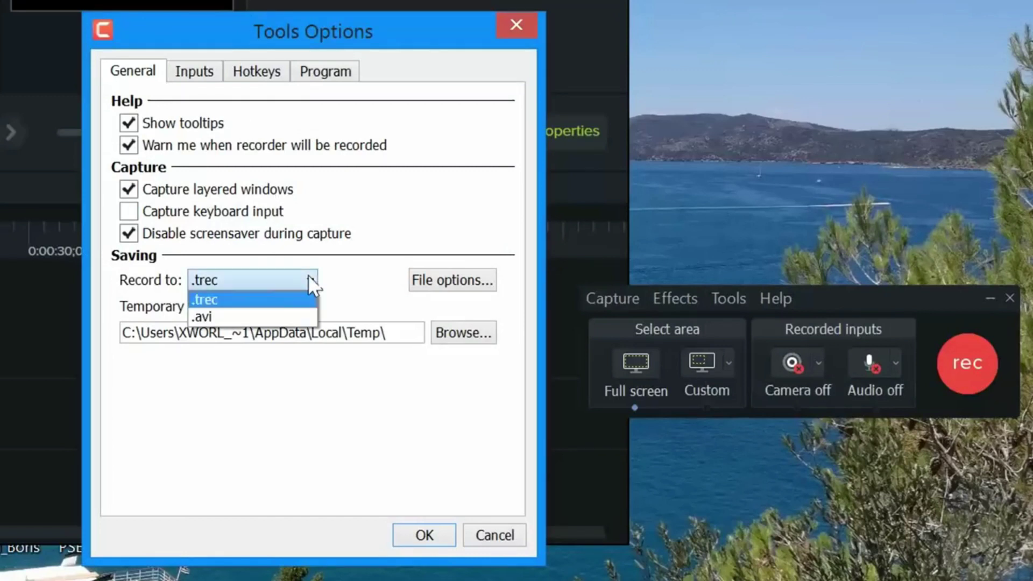
{"action": "left_click", "coordinate": [258, 316]}
{"action": "left_click", "coordinate": [278, 282]}
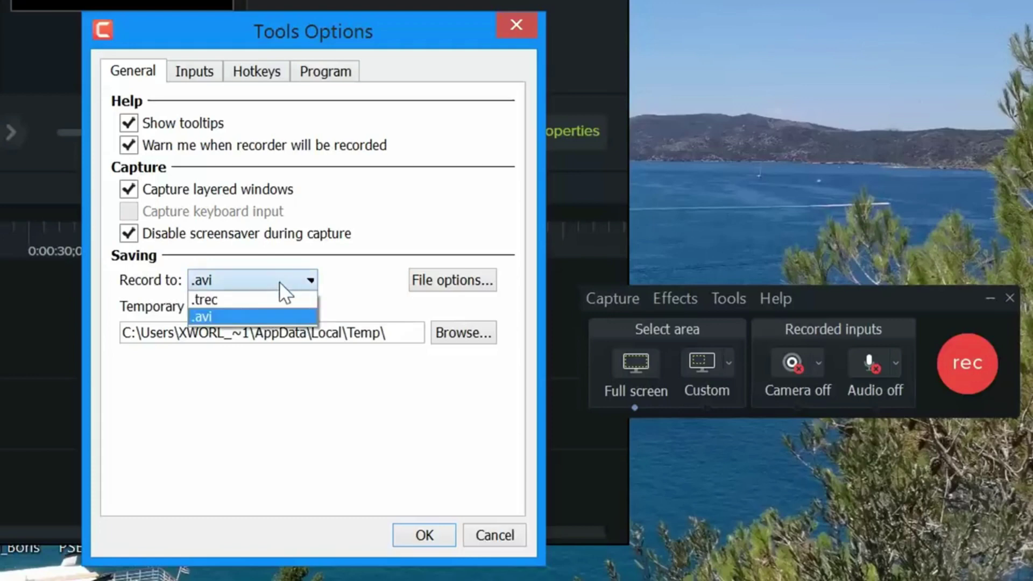
{"action": "left_click", "coordinate": [277, 301]}
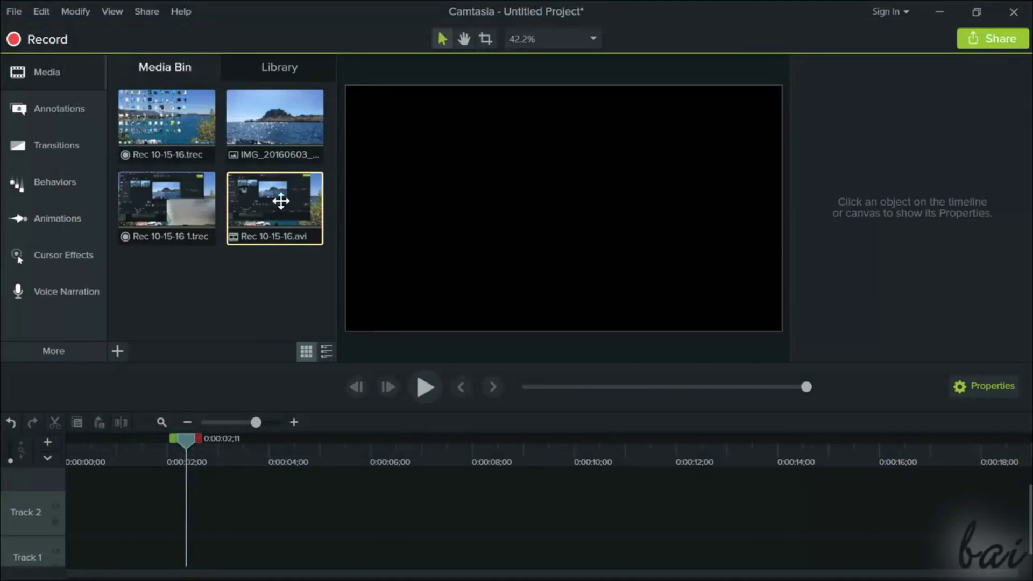
Add Rec 10-15-16.avi and the Rec 10-15-16 1 camera and screen clips to the timeline.
{"action": "left_click_drag", "start_coordinate": [301, 322], "coordinate": [185, 507]}
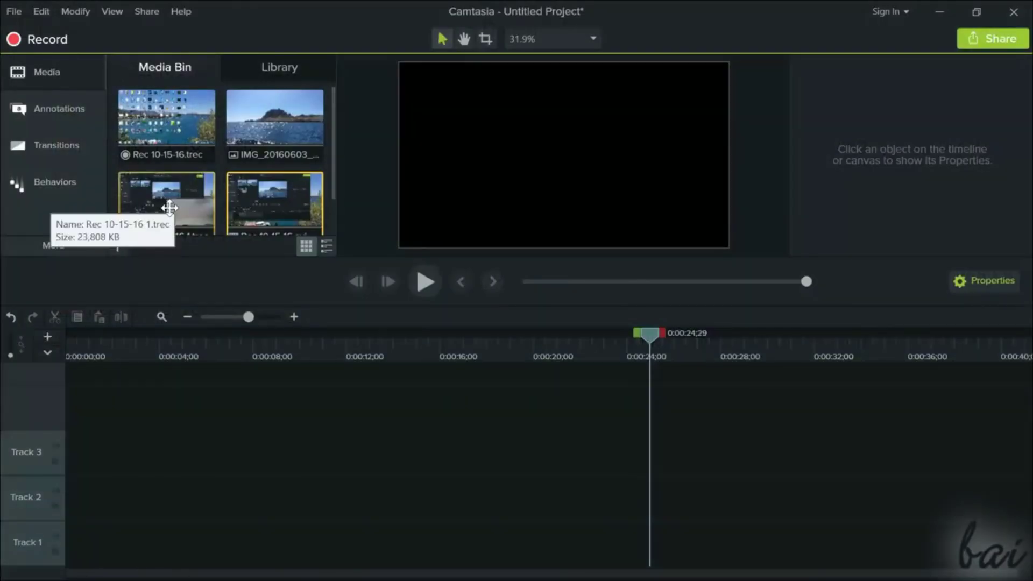
{"action": "left_click_drag", "start_coordinate": [166, 203], "coordinate": [116, 504]}
{"action": "left_click", "coordinate": [802, 343]}
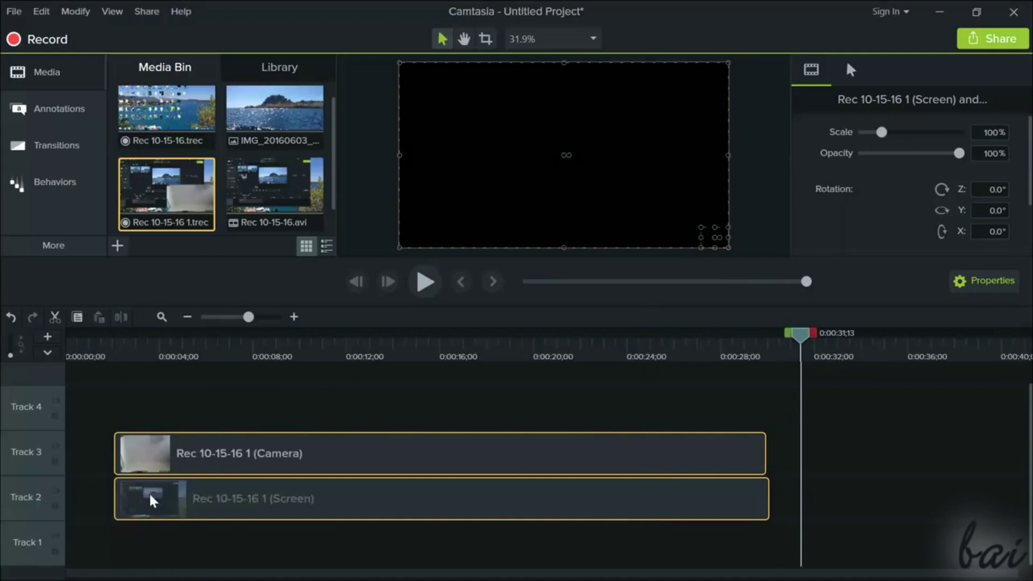
{"action": "left_click_drag", "start_coordinate": [802, 337], "coordinate": [167, 374]}
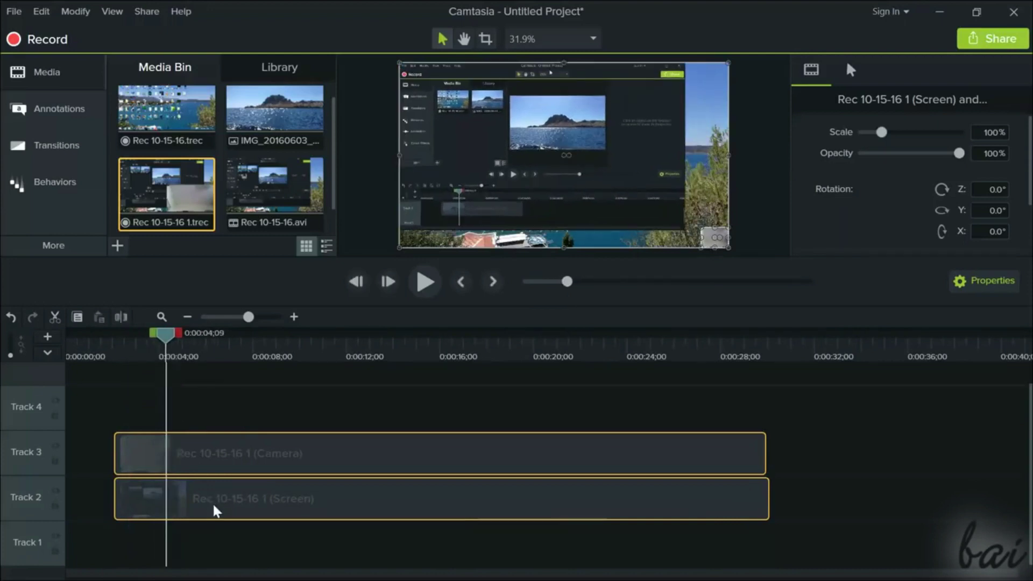
Enlarge the camera overlay to about 74%, then start producing the video to a local file.
{"action": "left_click", "coordinate": [216, 510]}
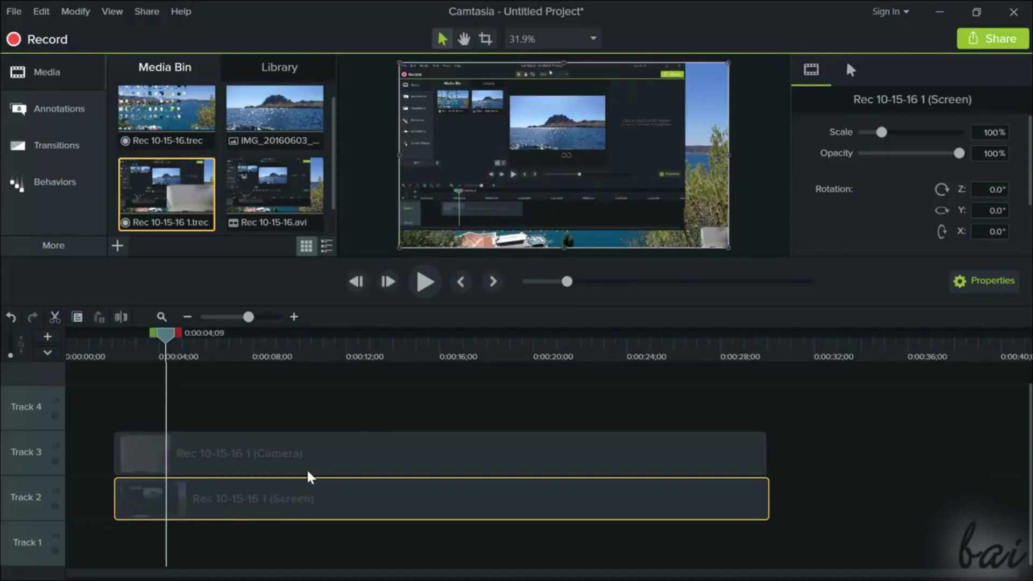
{"action": "left_click", "coordinate": [228, 468]}
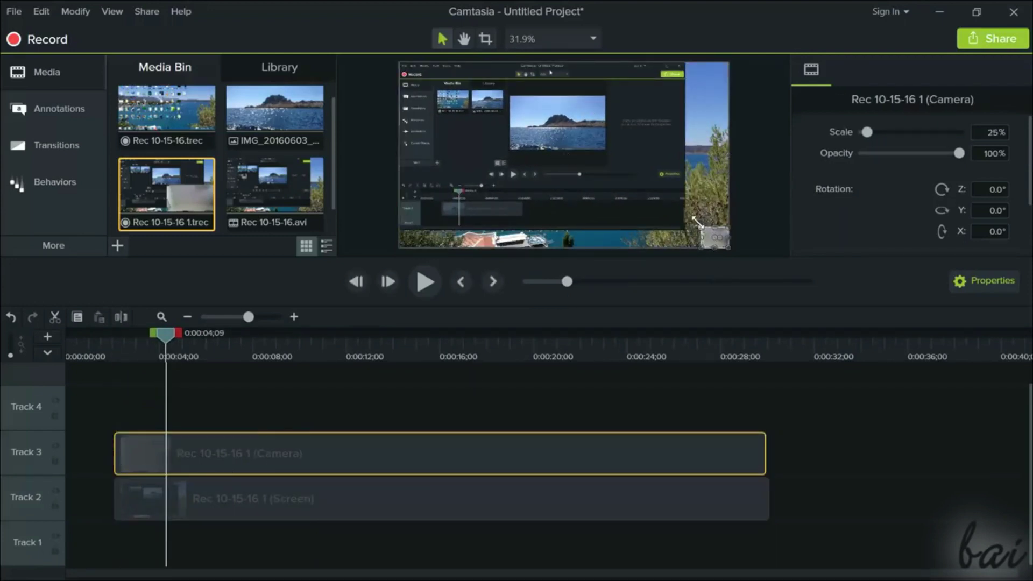
{"action": "left_click_drag", "start_coordinate": [697, 222], "coordinate": [653, 186]}
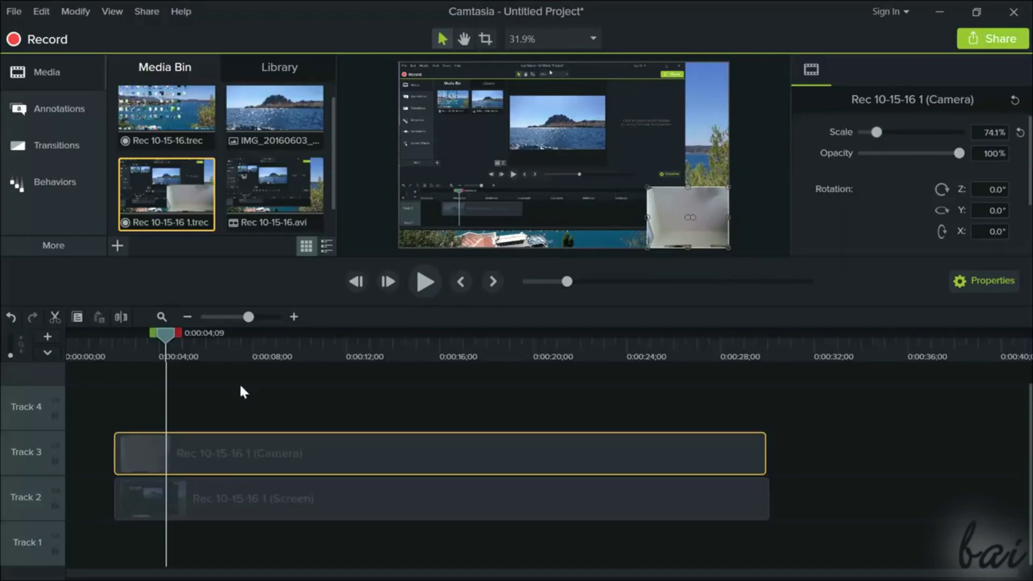
{"action": "left_click", "coordinate": [237, 509], "text": "ctrl"}
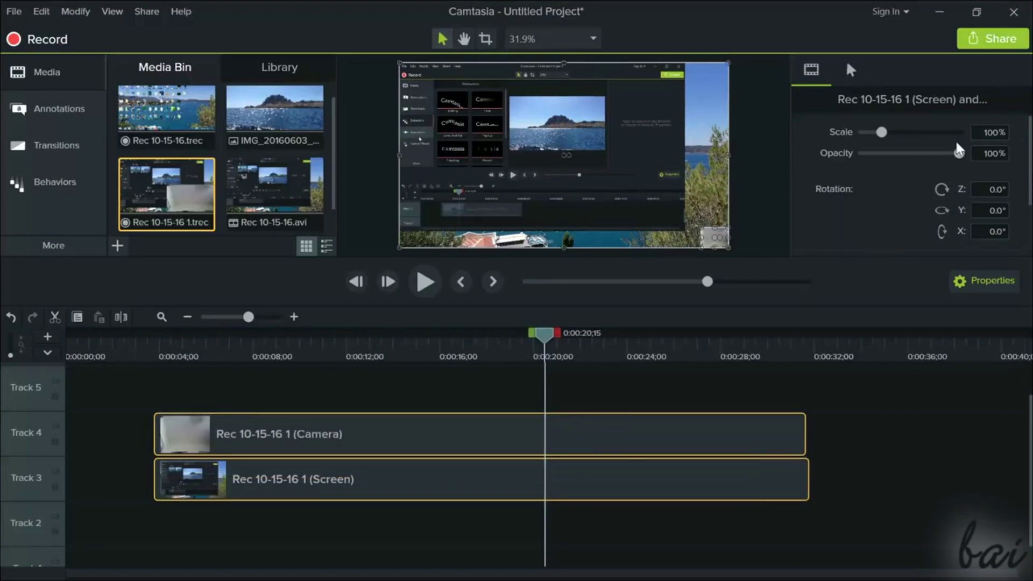
{"action": "left_click", "coordinate": [995, 45]}
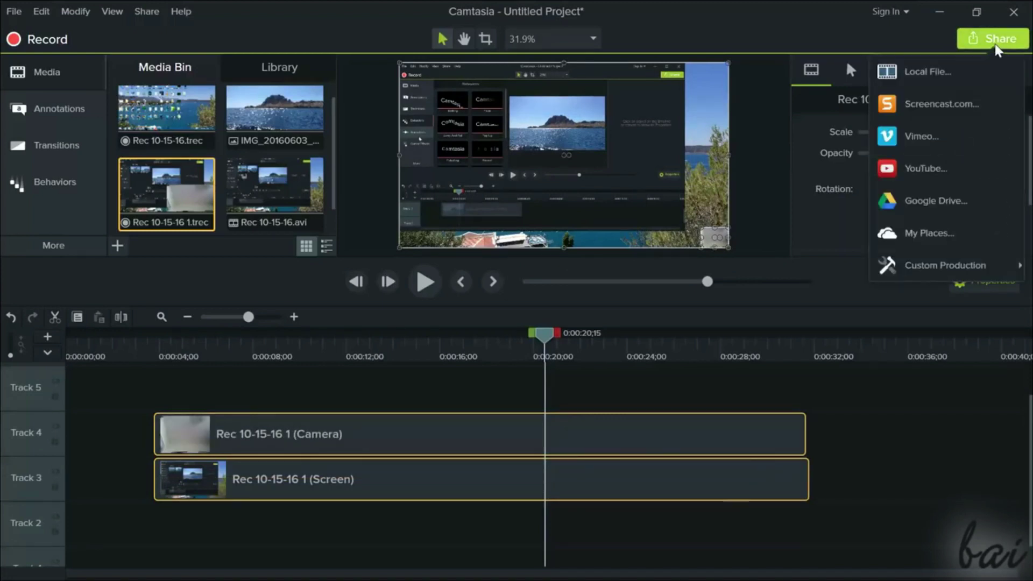
{"action": "left_click", "coordinate": [969, 72]}
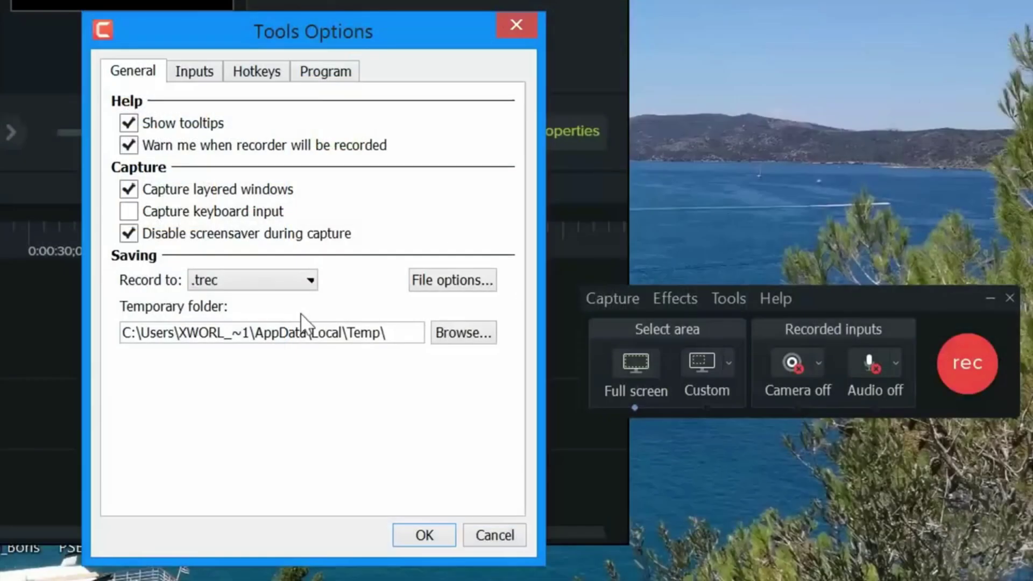
Check the Inputs capture frame rate, keep it at 10 fps, and start a full-screen recording.
{"action": "left_click", "coordinate": [205, 76]}
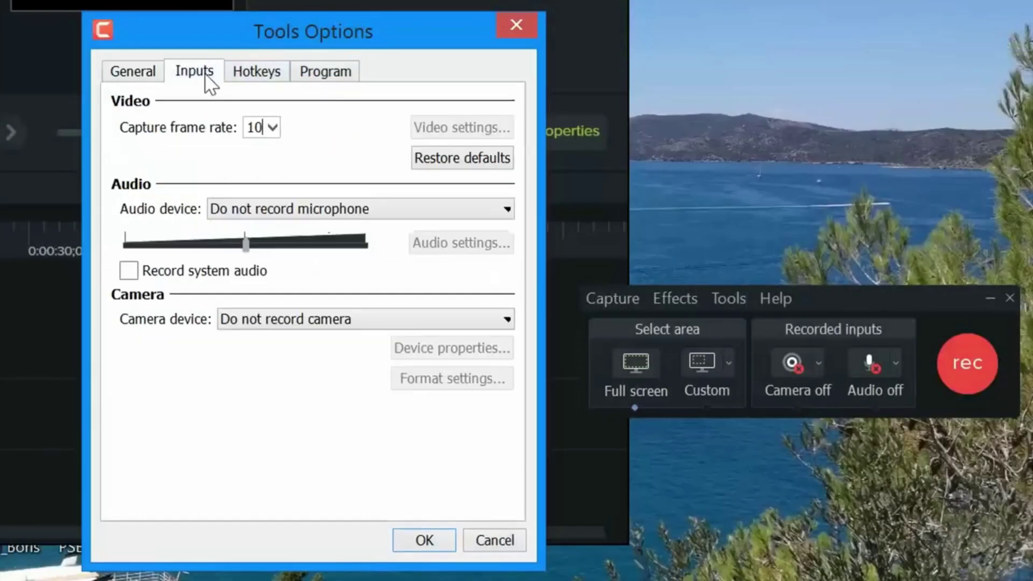
{"action": "left_click", "coordinate": [272, 127]}
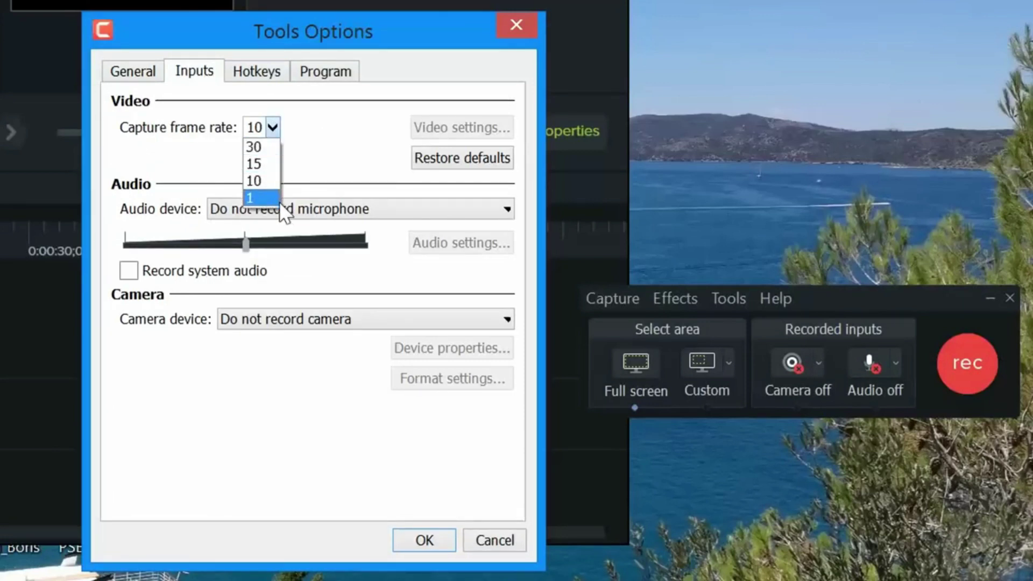
{"action": "left_click", "coordinate": [265, 129]}
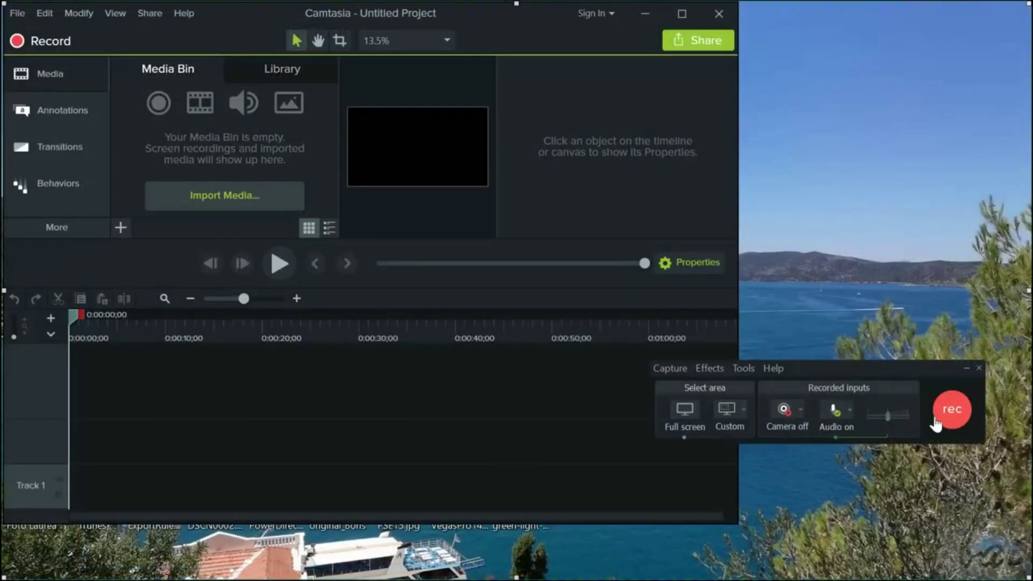
{"action": "left_click", "coordinate": [942, 421]}
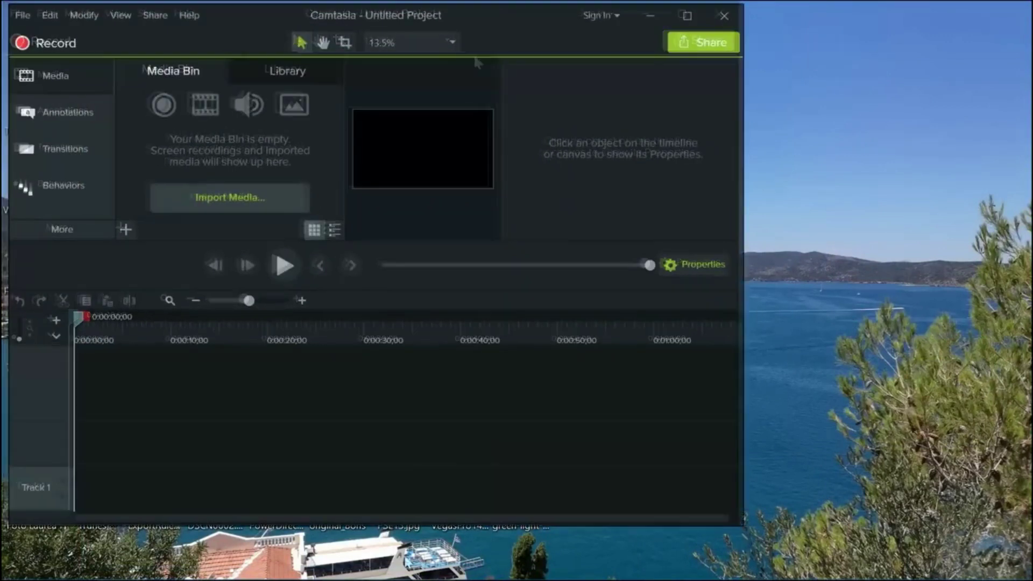
Bring back the recording controls, nudge them aside, and stop the roughly 15-second recording.
{"action": "mouse_move", "coordinate": [425, 574]}
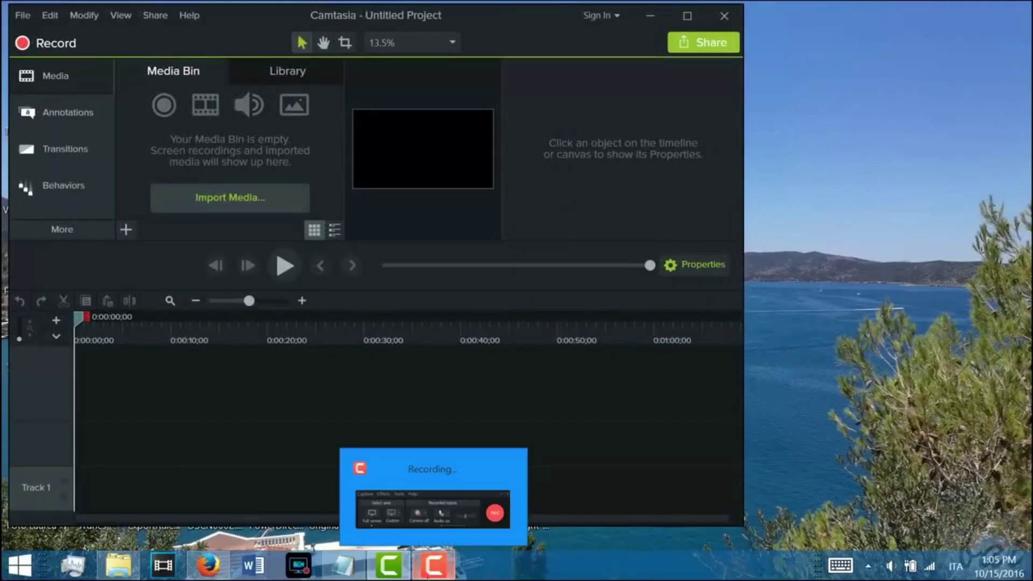
{"action": "left_click", "coordinate": [425, 574]}
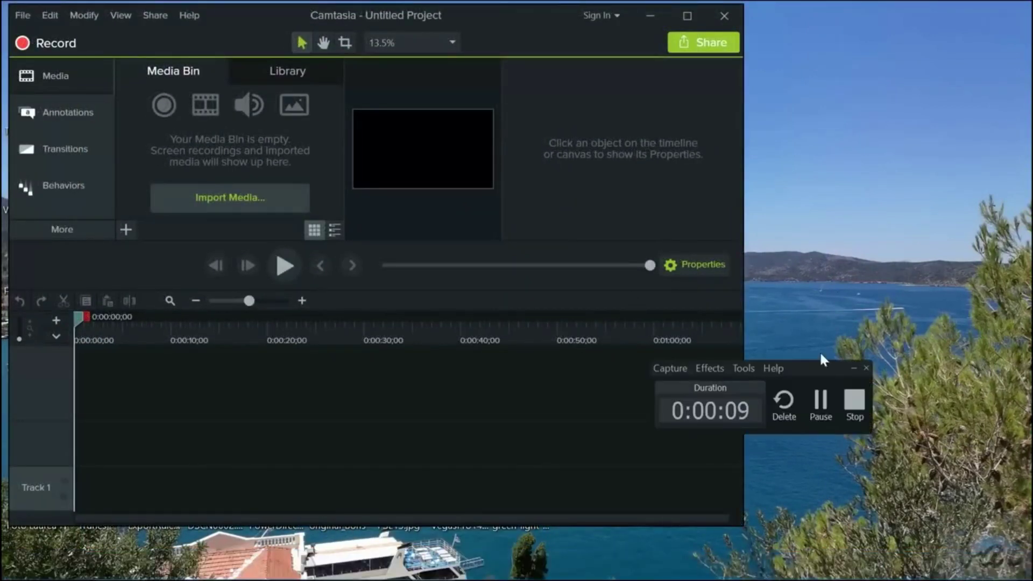
{"action": "mouse_move", "coordinate": [809, 366]}
{"action": "left_mouse_down"}
{"action": "mouse_move", "coordinate": [825, 358]}
{"action": "mouse_move", "coordinate": [790, 372]}
{"action": "left_mouse_up"}
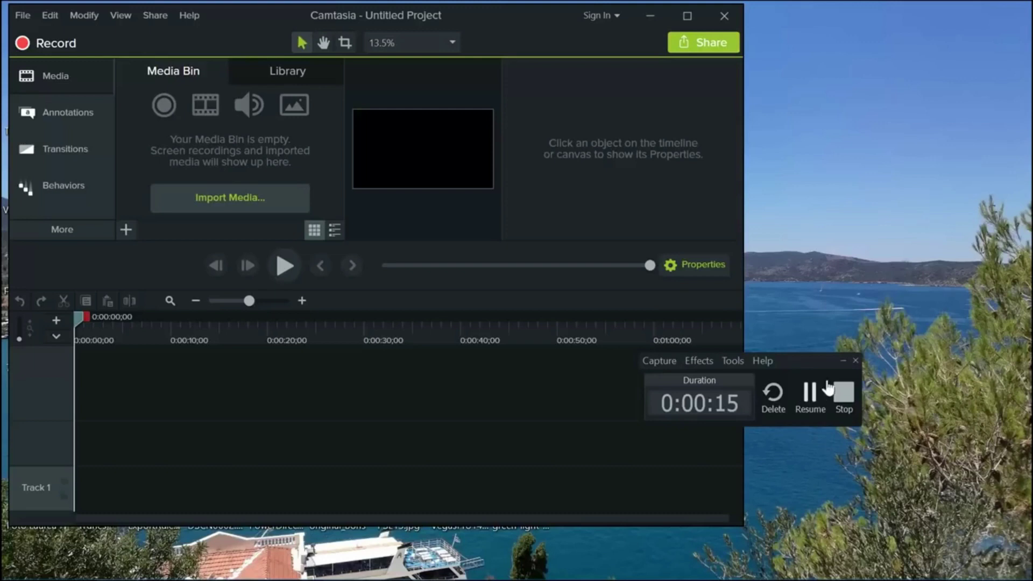
{"action": "left_click", "coordinate": [847, 398]}
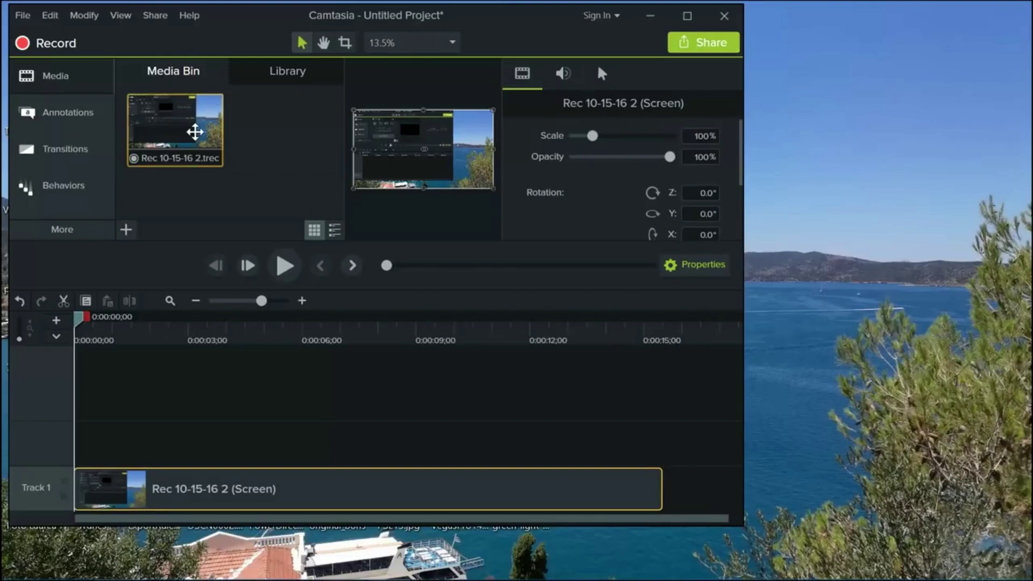
Maximize Camtasia, move Rec 10-15-16 2 up to Track 2, and show its file in File Explorer.
{"action": "left_click", "coordinate": [688, 16]}
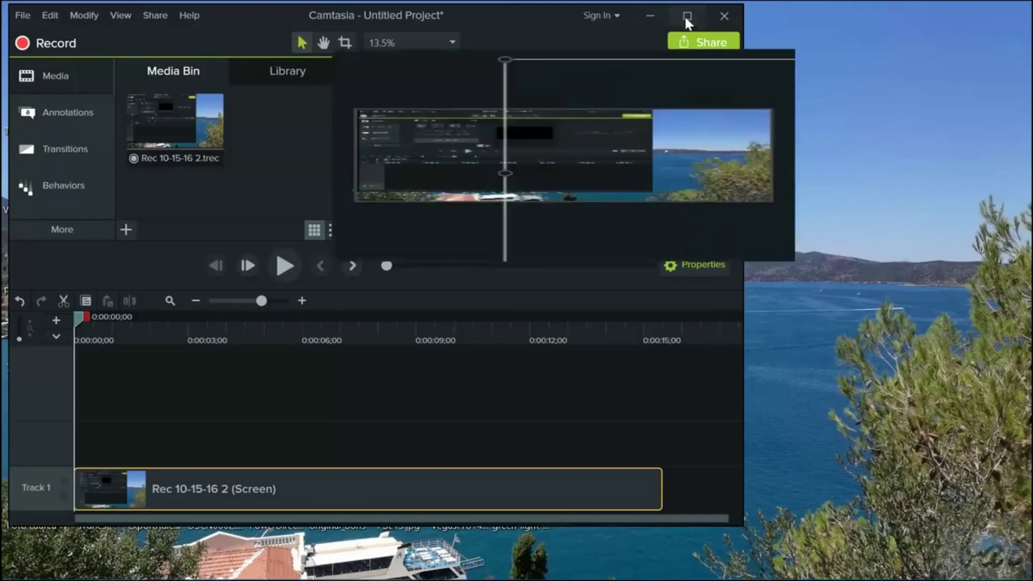
{"action": "left_click_drag", "start_coordinate": [240, 547], "coordinate": [272, 473]}
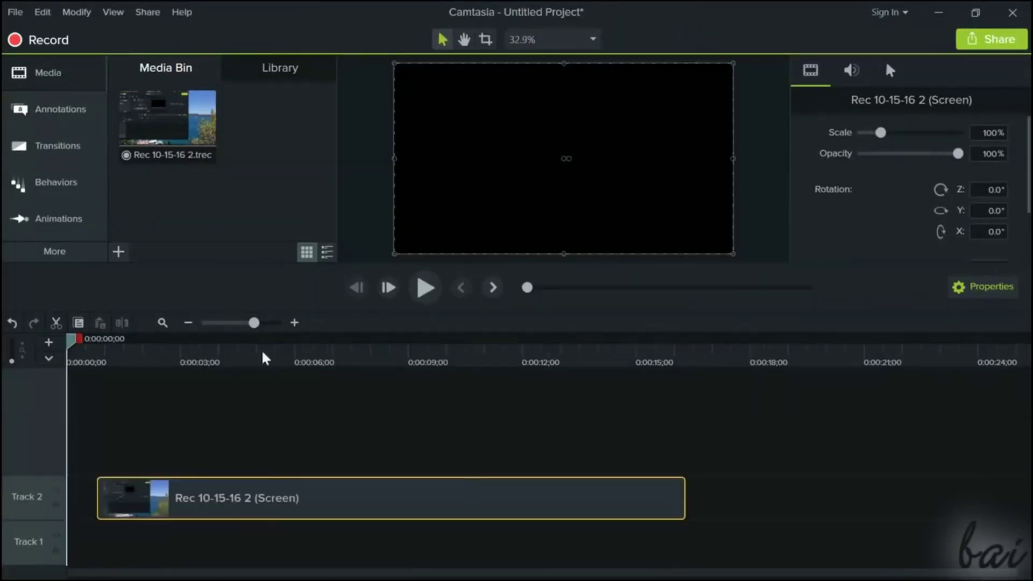
{"action": "left_click", "coordinate": [416, 350]}
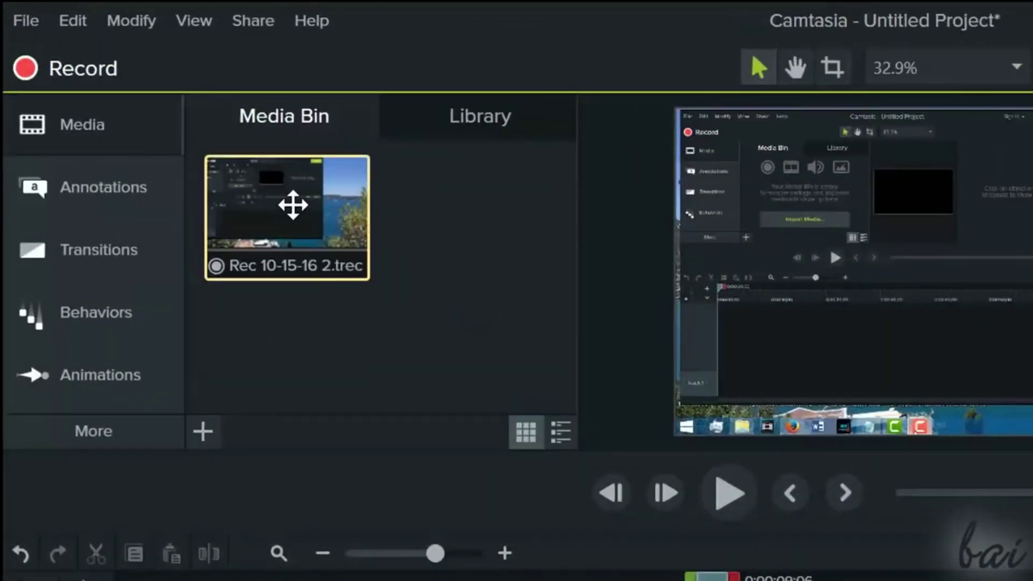
{"action": "right_click", "coordinate": [267, 187]}
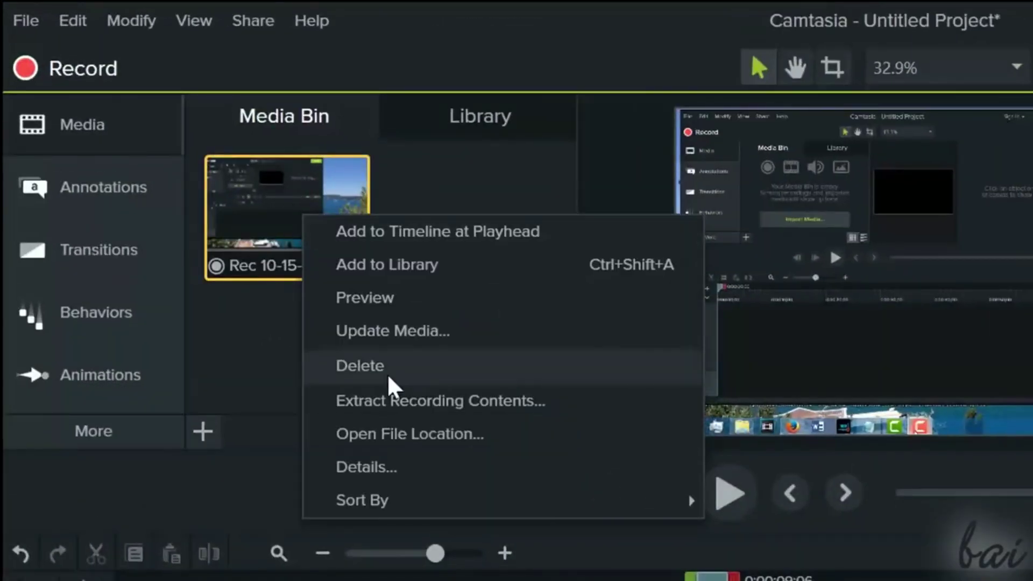
{"action": "left_click", "coordinate": [407, 435]}
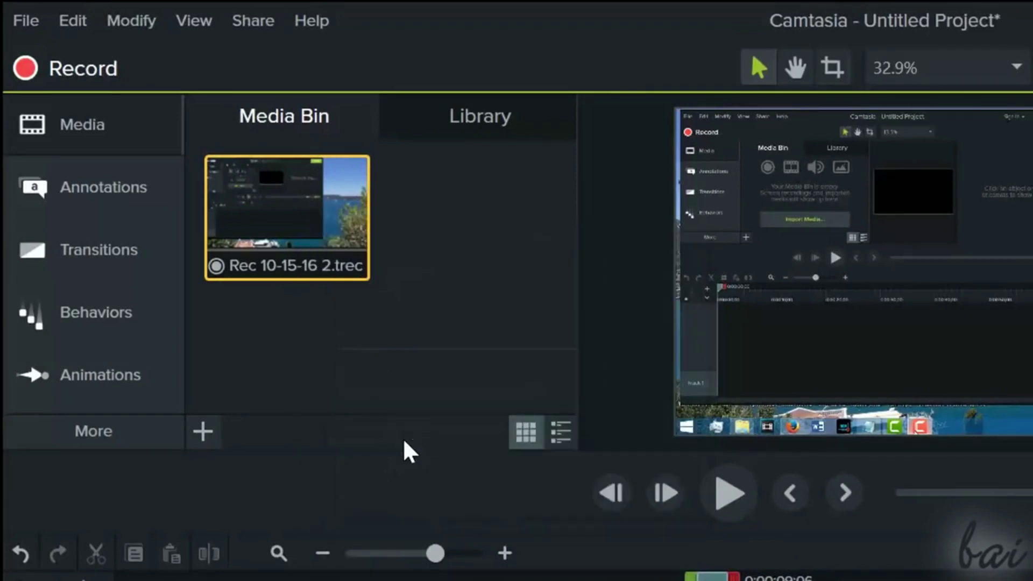